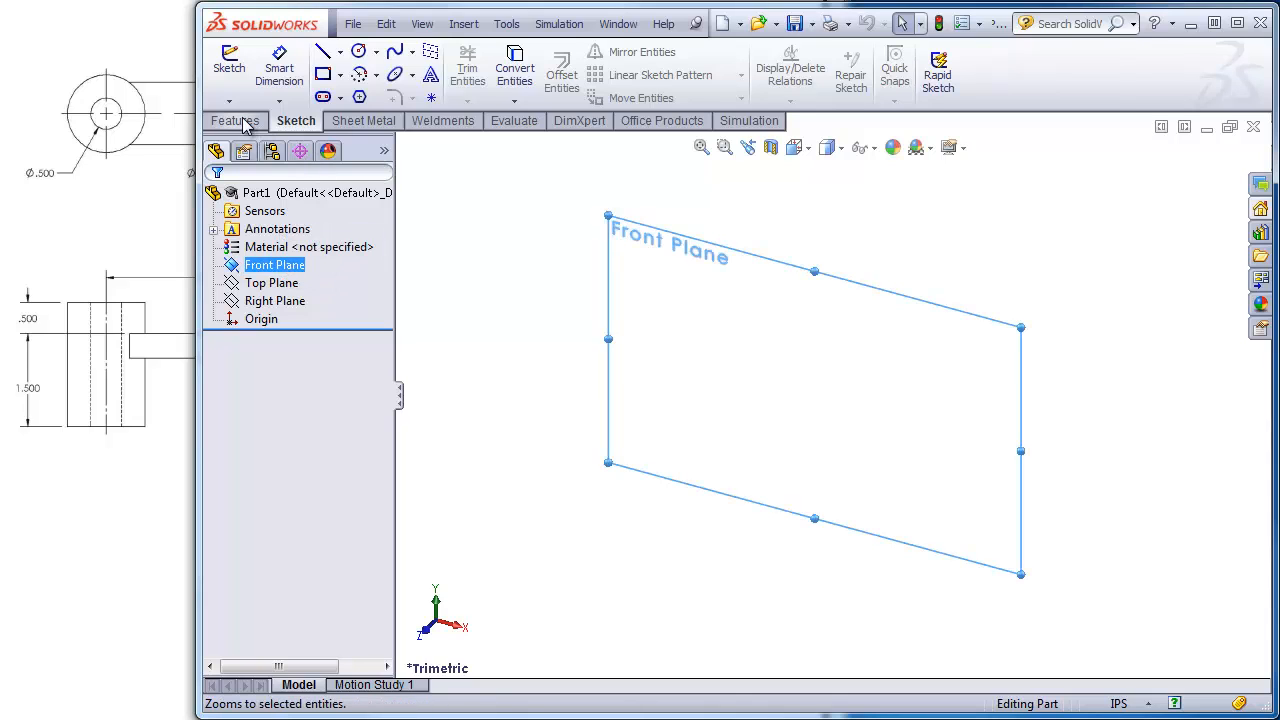
- Sketch on the Front Plane a horizontal line about 4.19 in long from the origin and a vertical line about 1.37 in down from its end
click(229, 66)
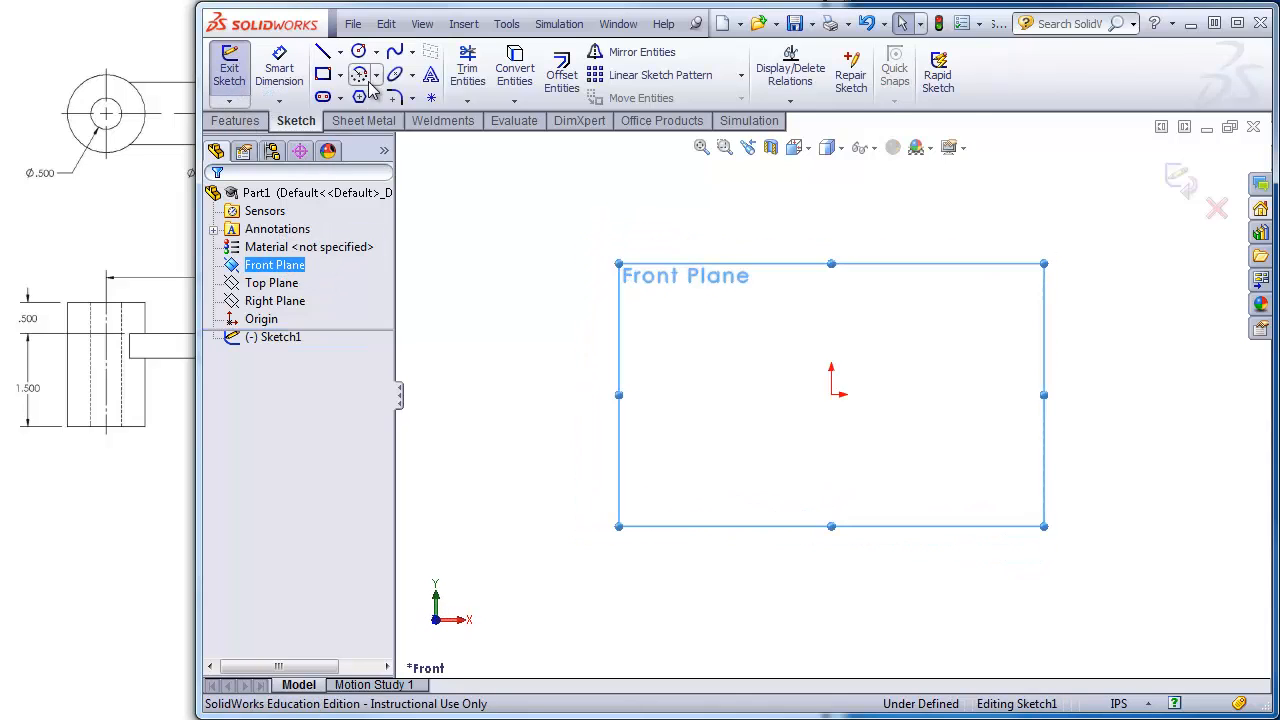
click(832, 394)
click(1086, 394)
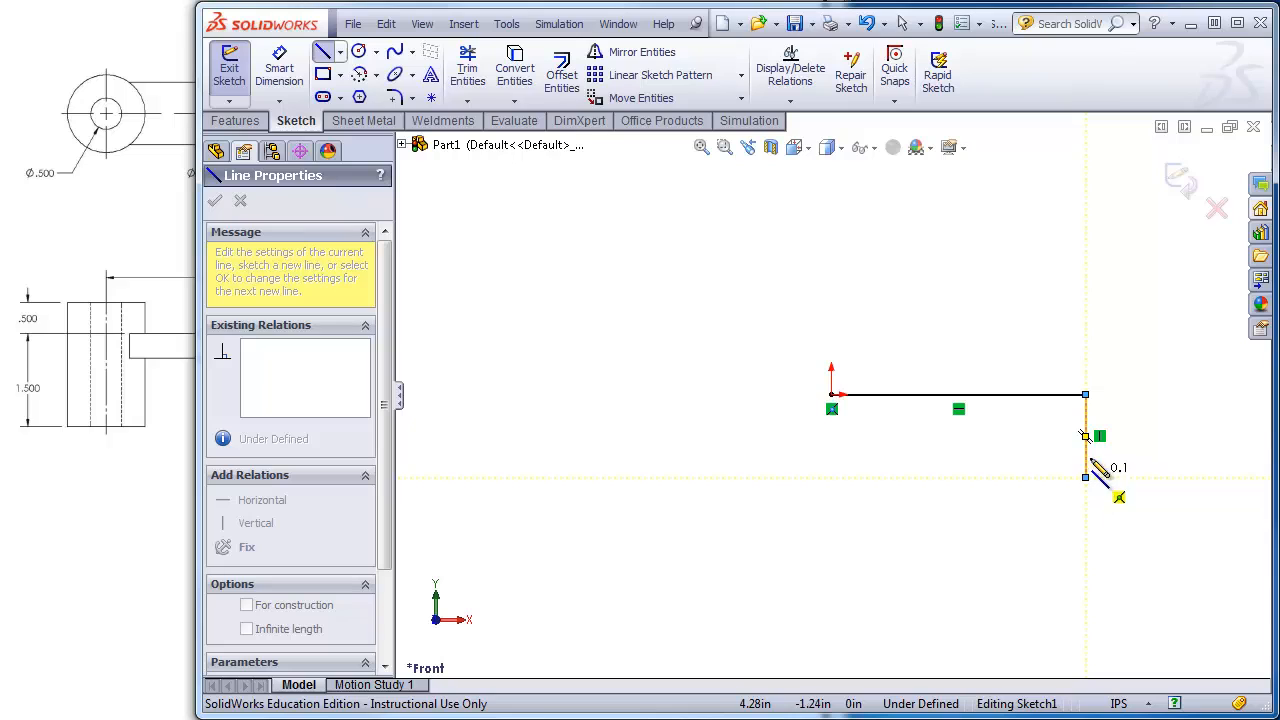
click(1086, 477)
- Dimension the horizontal sketch line and set its length to 4 in
click(280, 66)
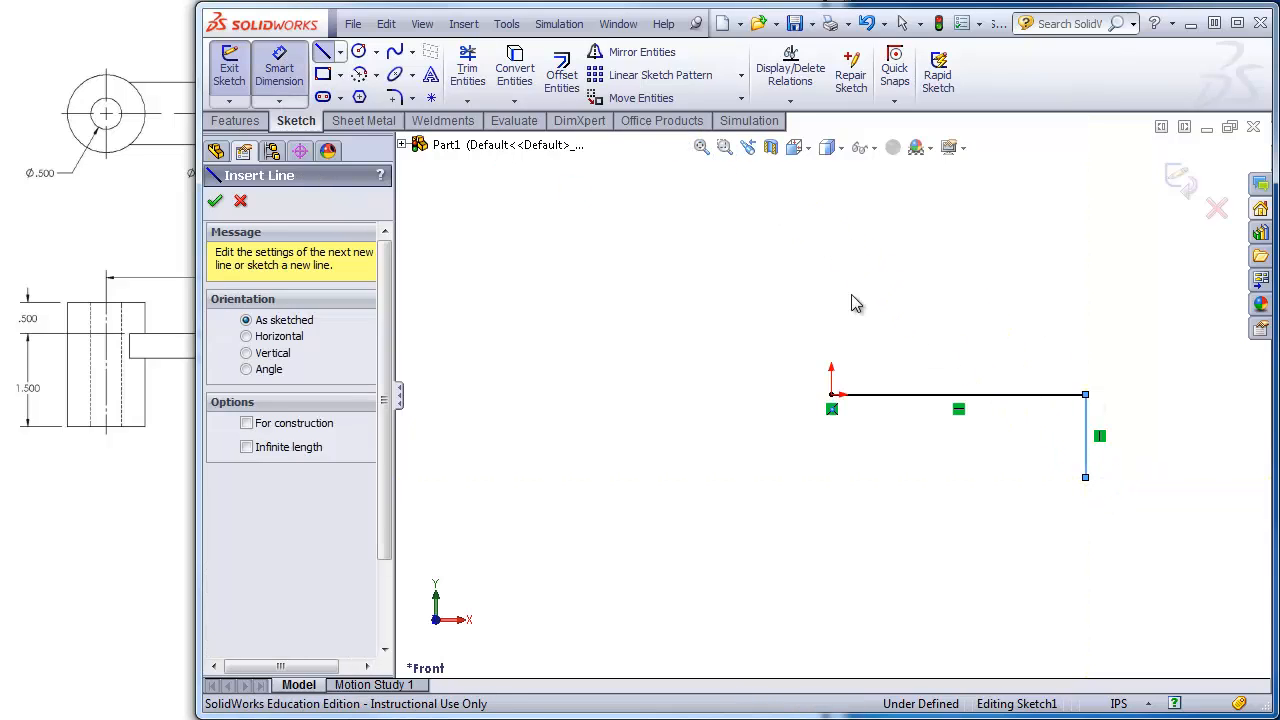
click(962, 396)
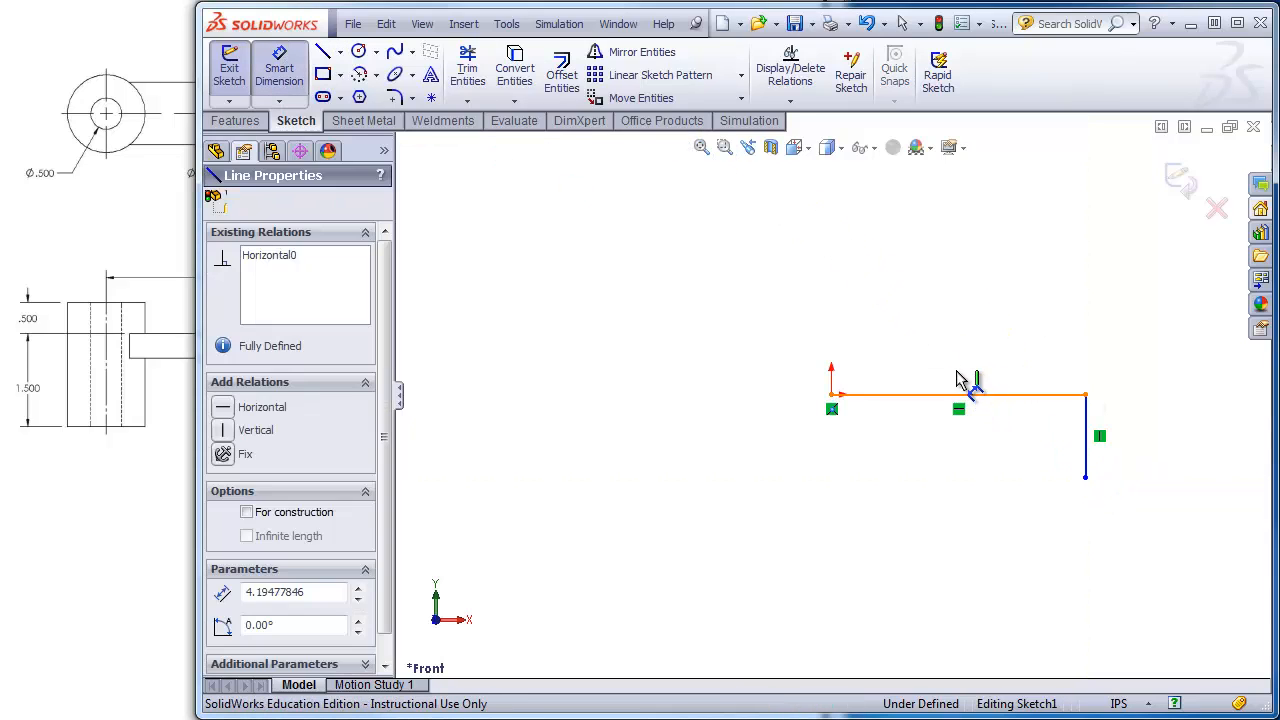
click(962, 365)
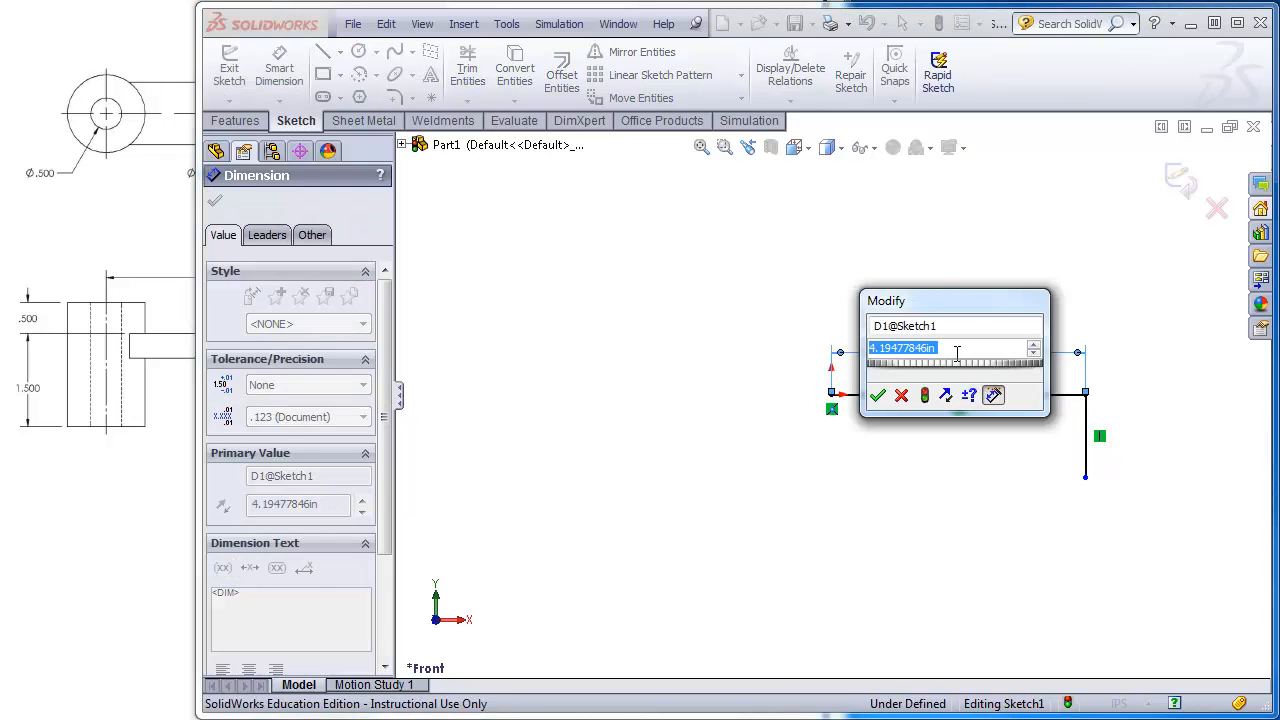
key(Return)
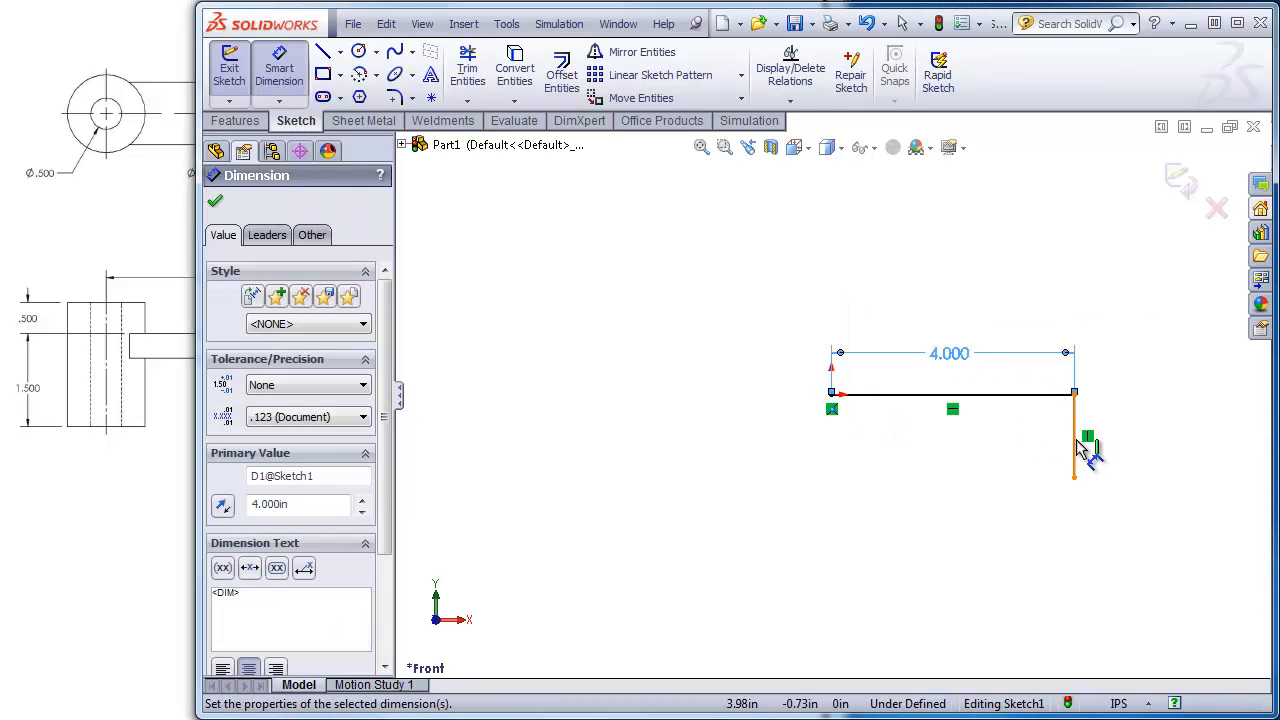
- Dimension the vertical sketch line at 1.75 in and check the profile dimensions against the reference drawing
click(1082, 448)
click(1122, 447)
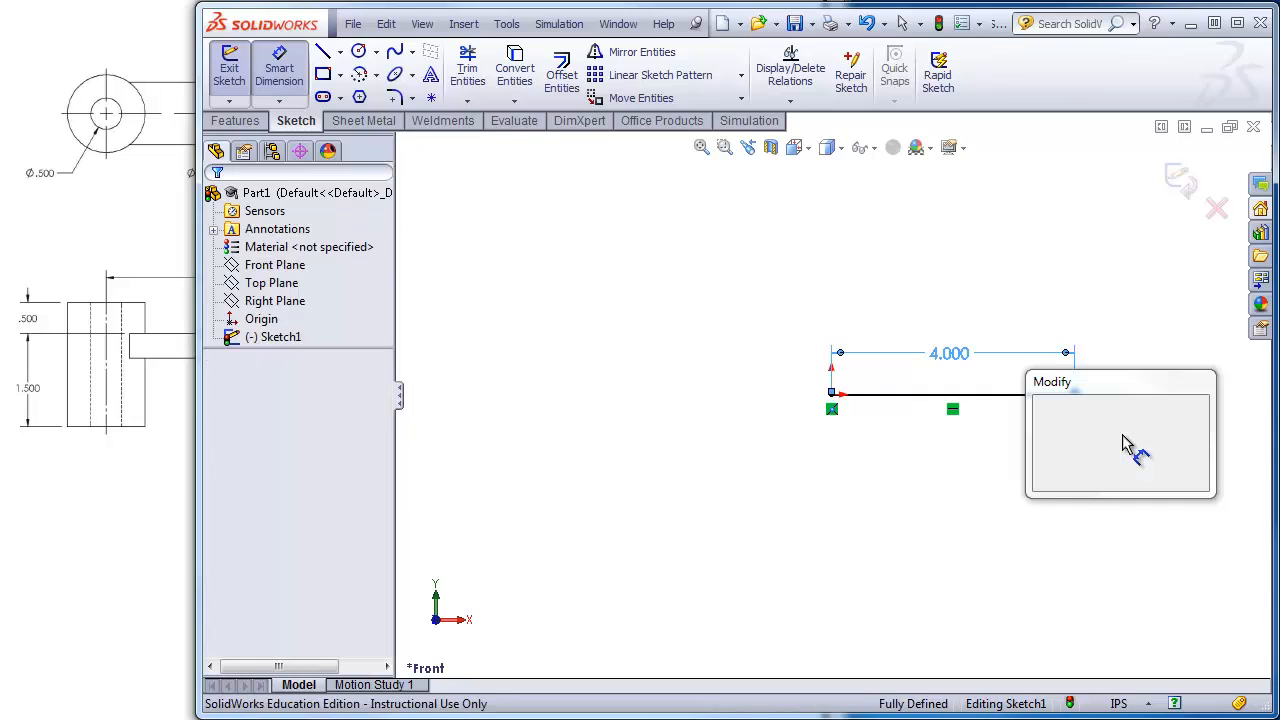
text(1.75)
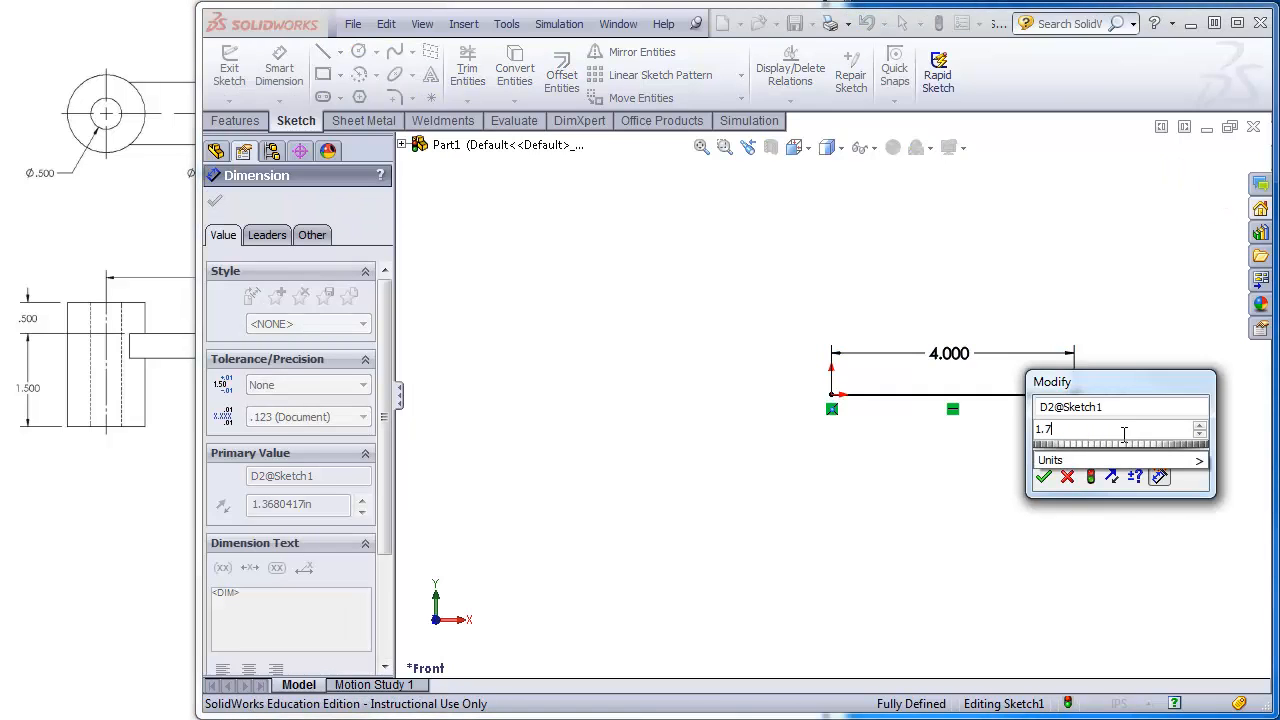
key(Return)
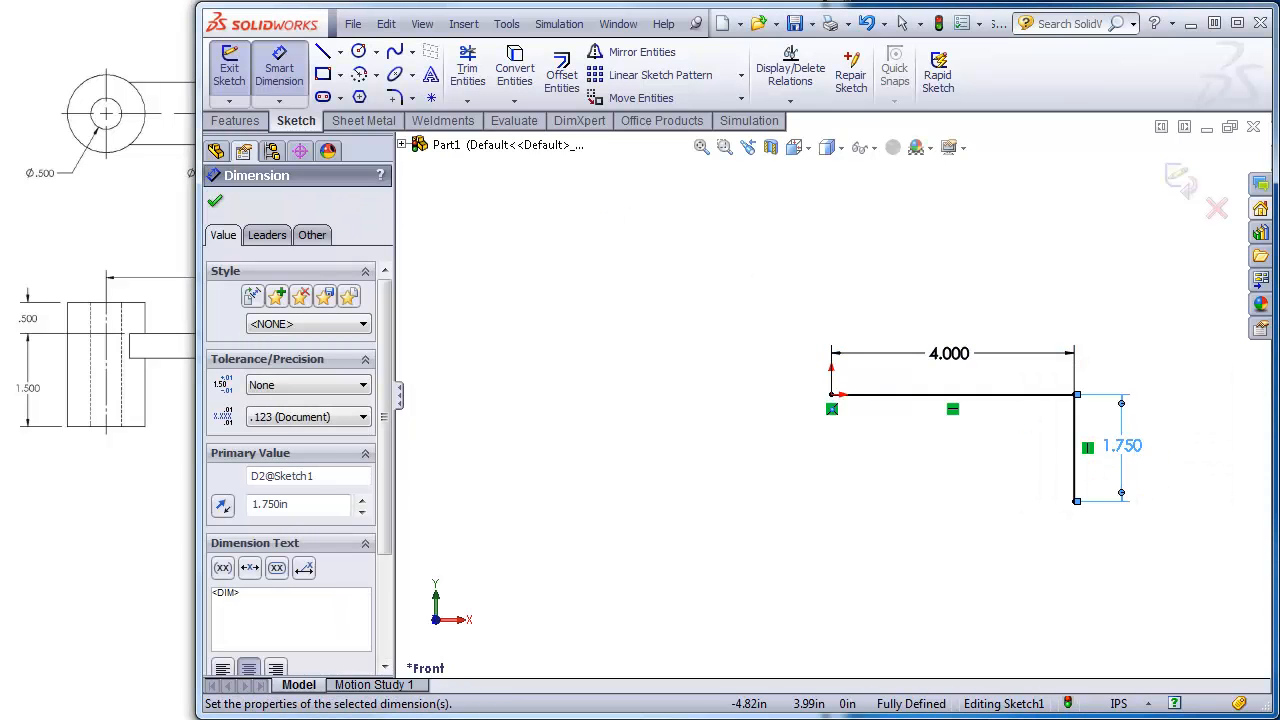
click(165, 215)
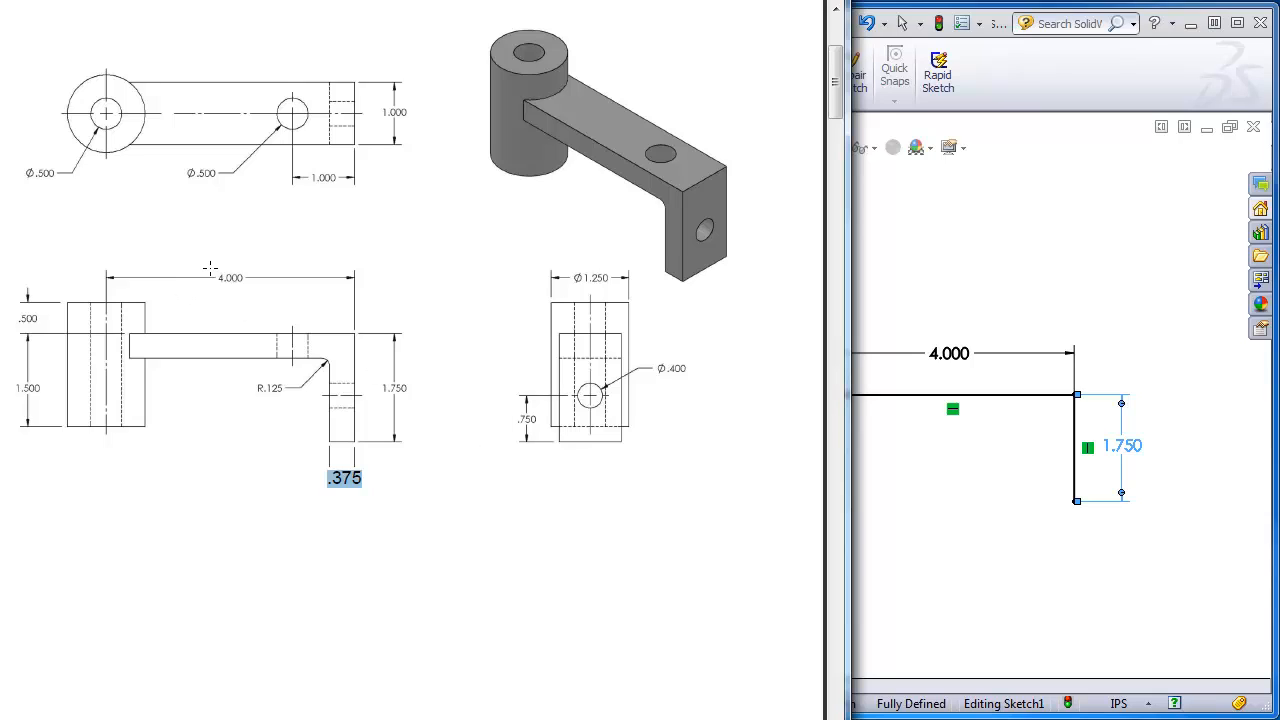
drag(253, 289, 258, 291)
drag(374, 367, 428, 407)
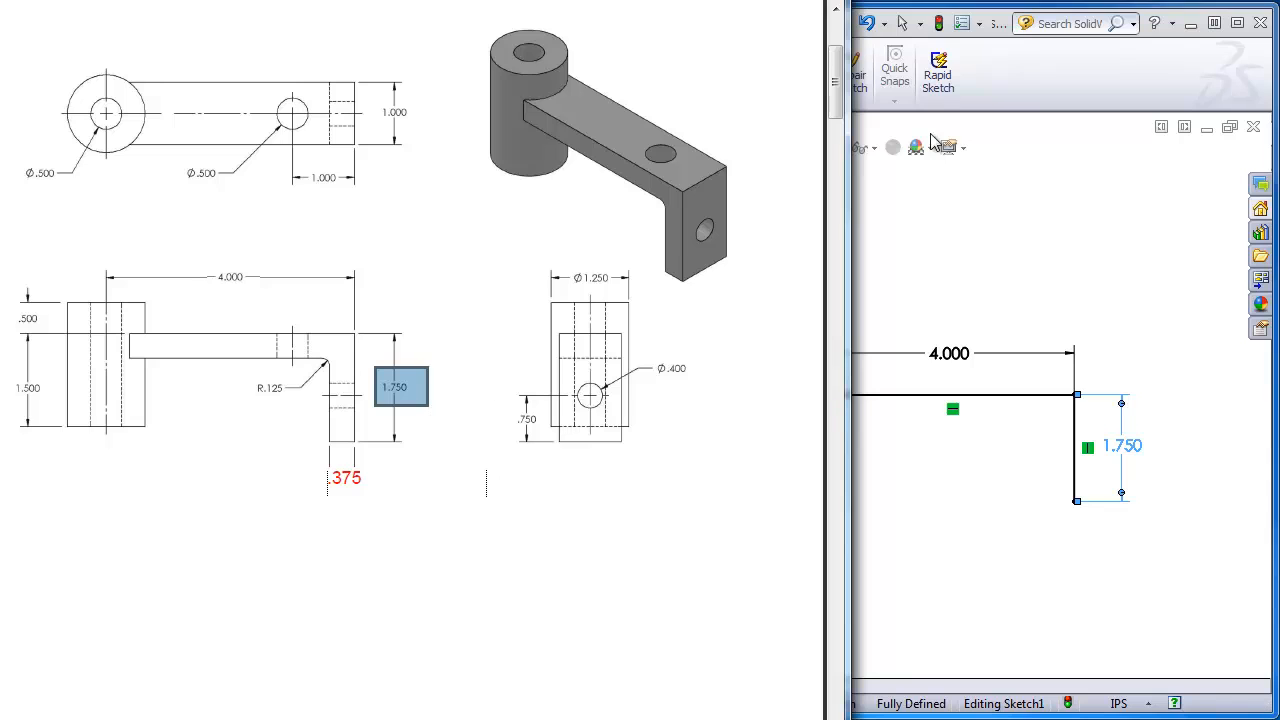
click(994, 61)
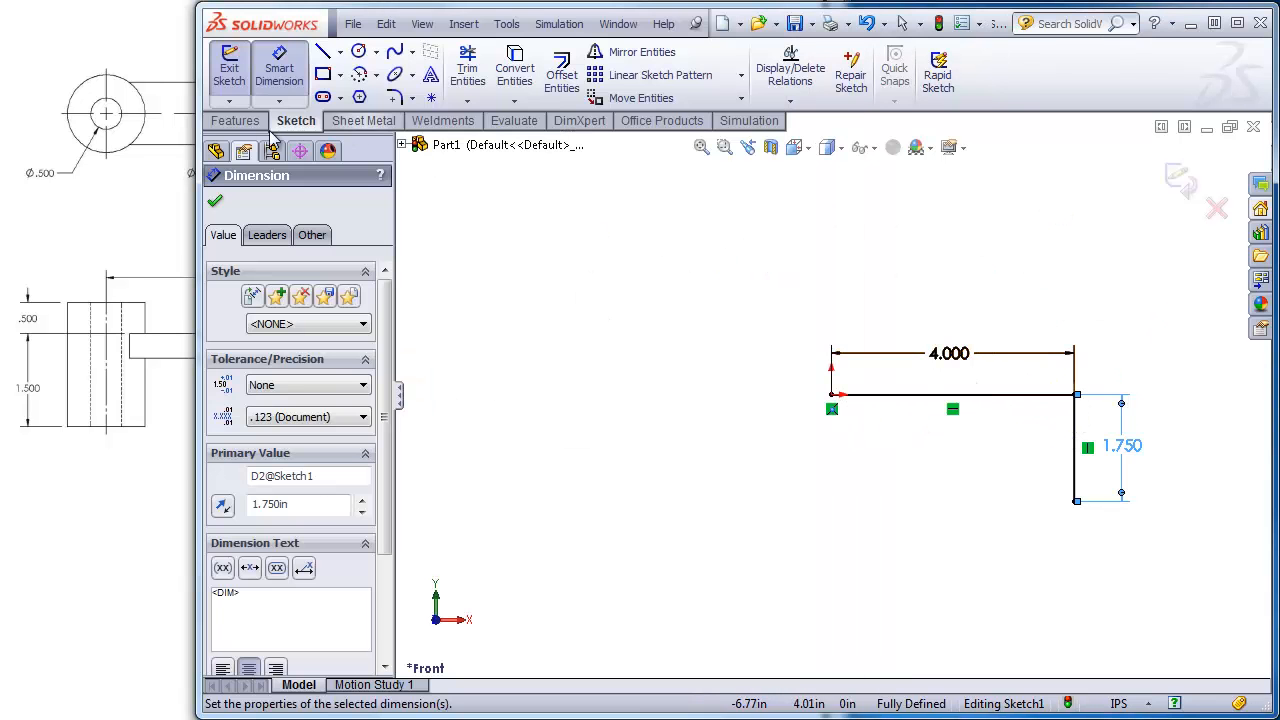
- Start a one-direction thin-feature boss extrude of the L-shaped sketch with a wall thickness of 0.375 in
click(235, 120)
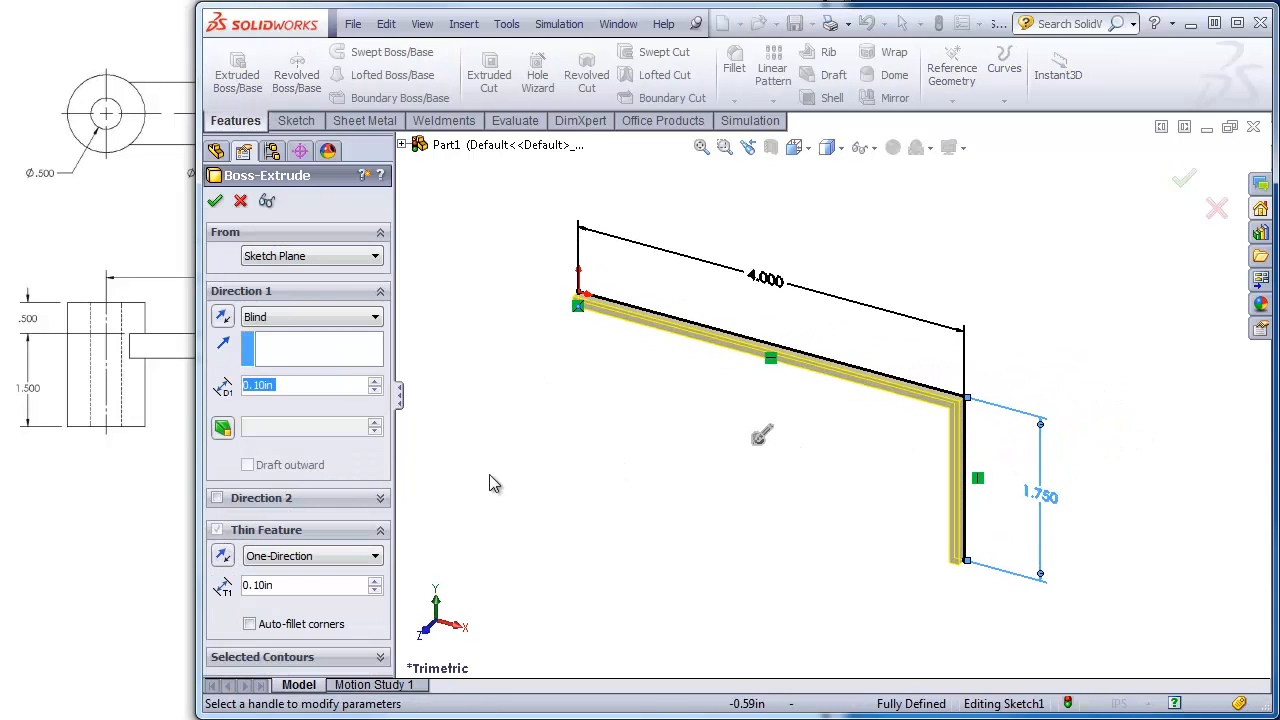
click(278, 537)
click(278, 533)
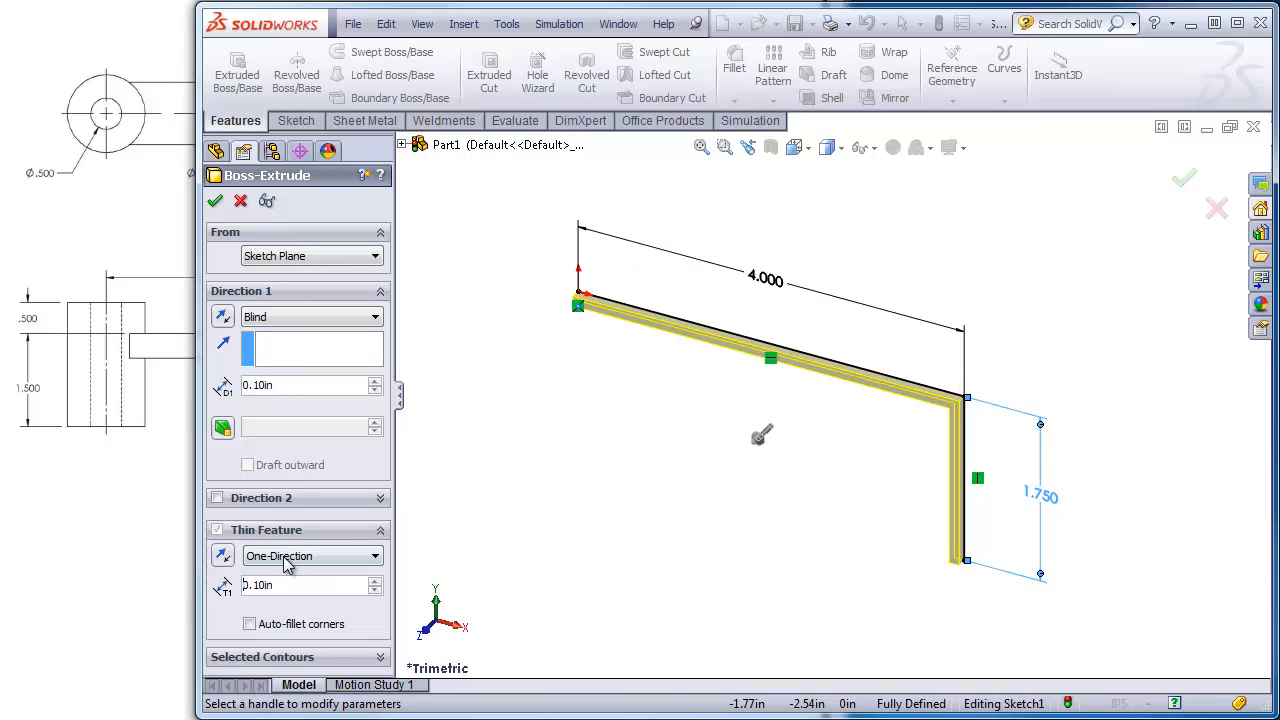
click(155, 563)
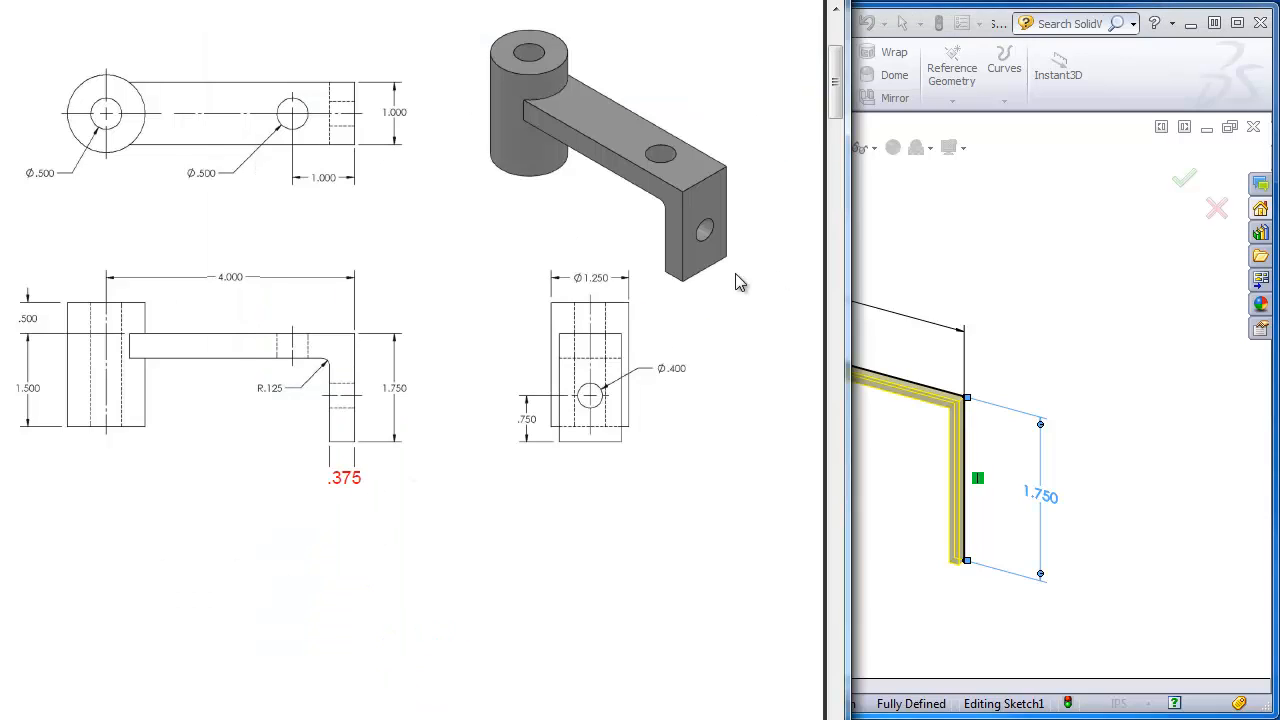
click(1176, 87)
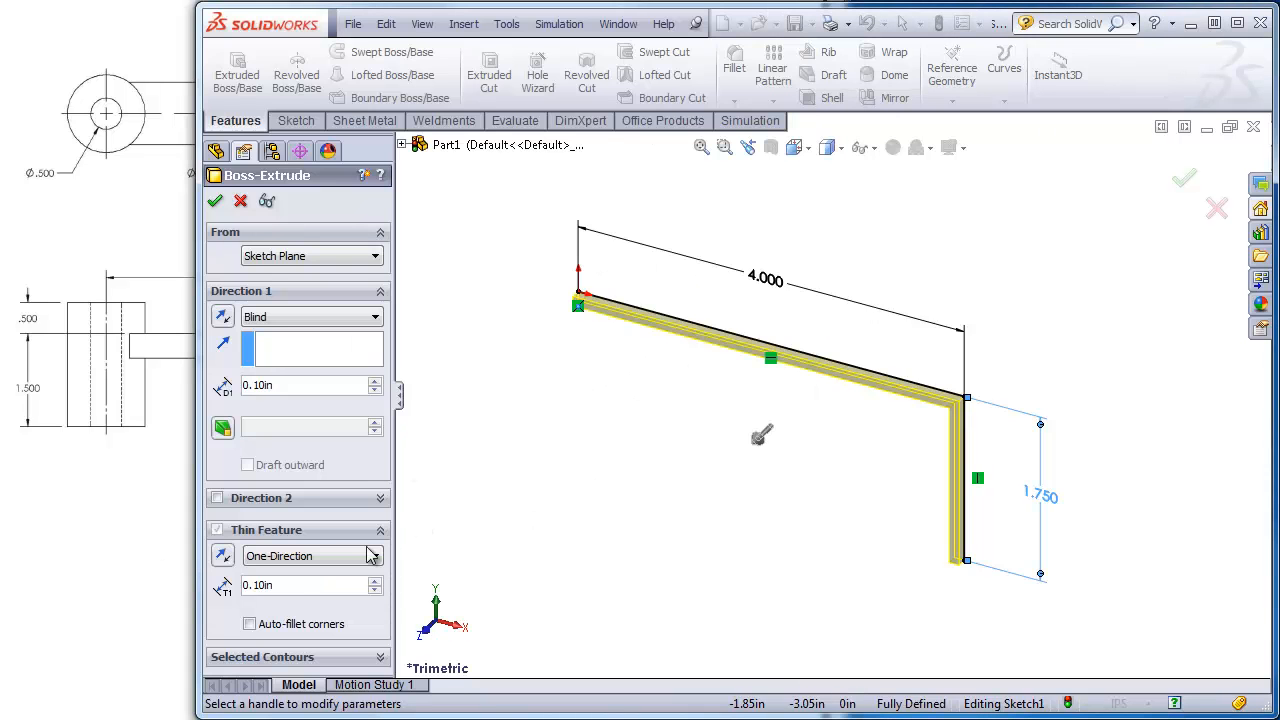
double_click(294, 585)
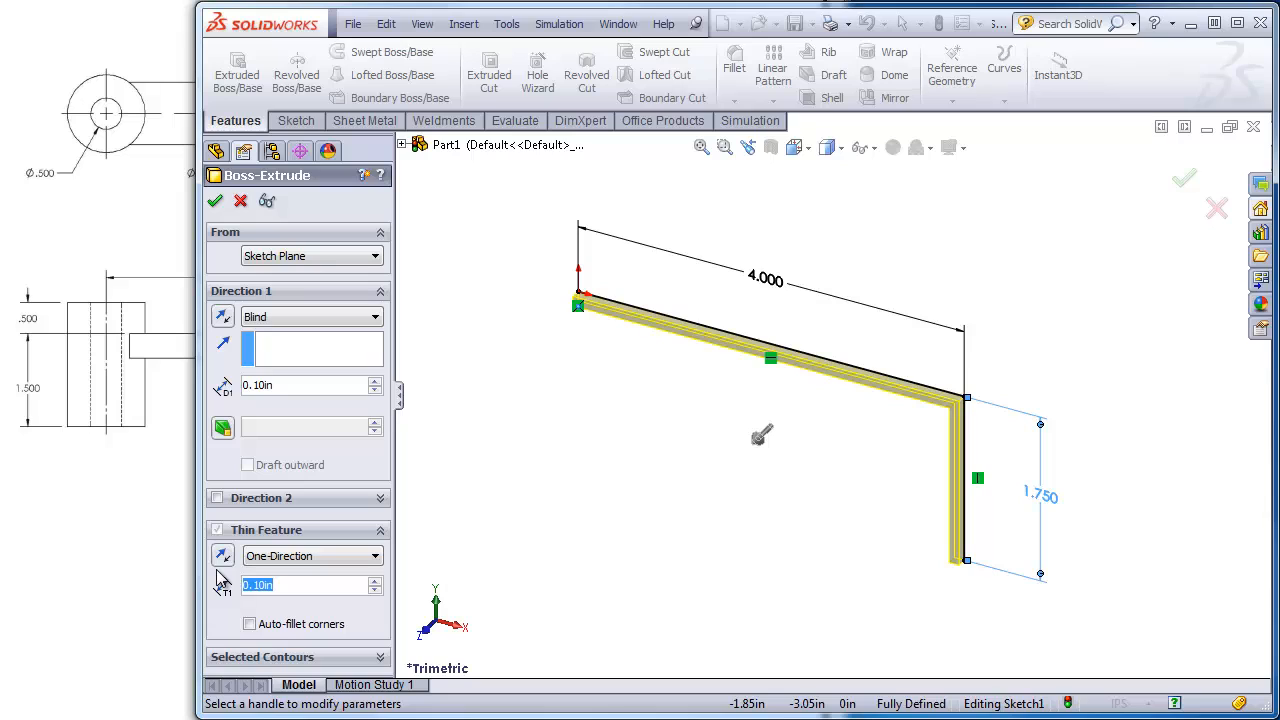
text(.)
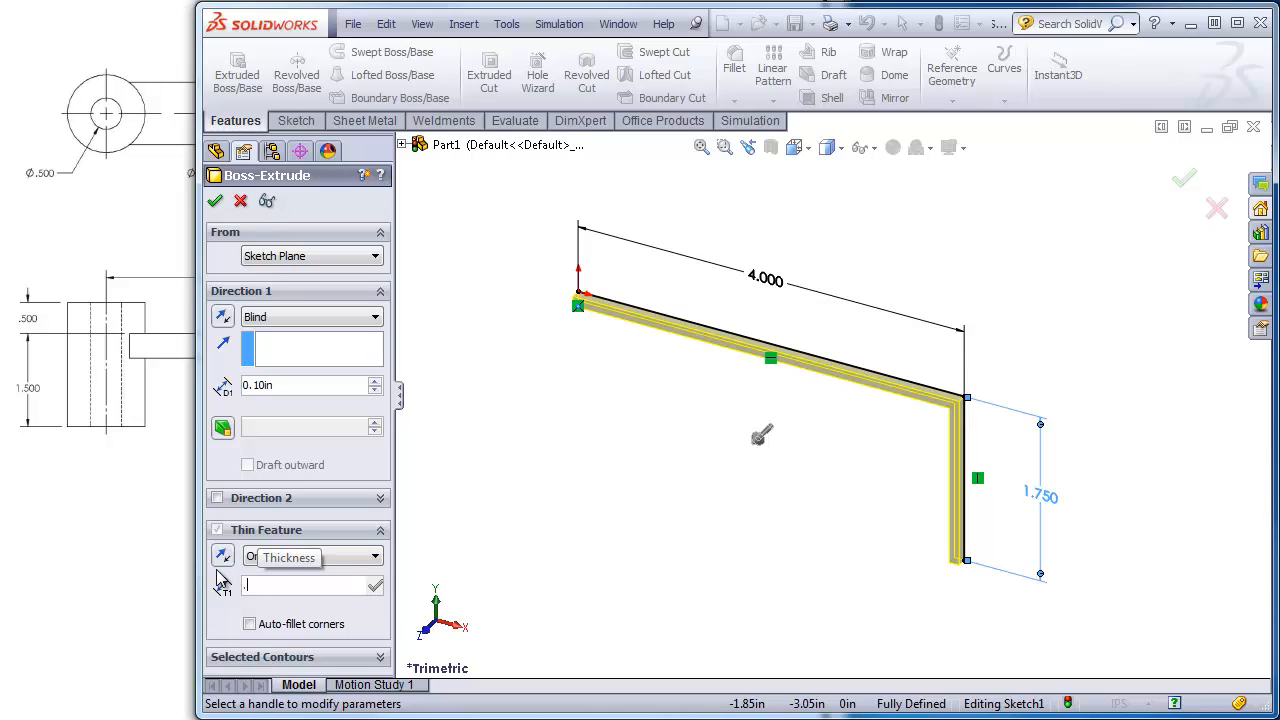
text(375)
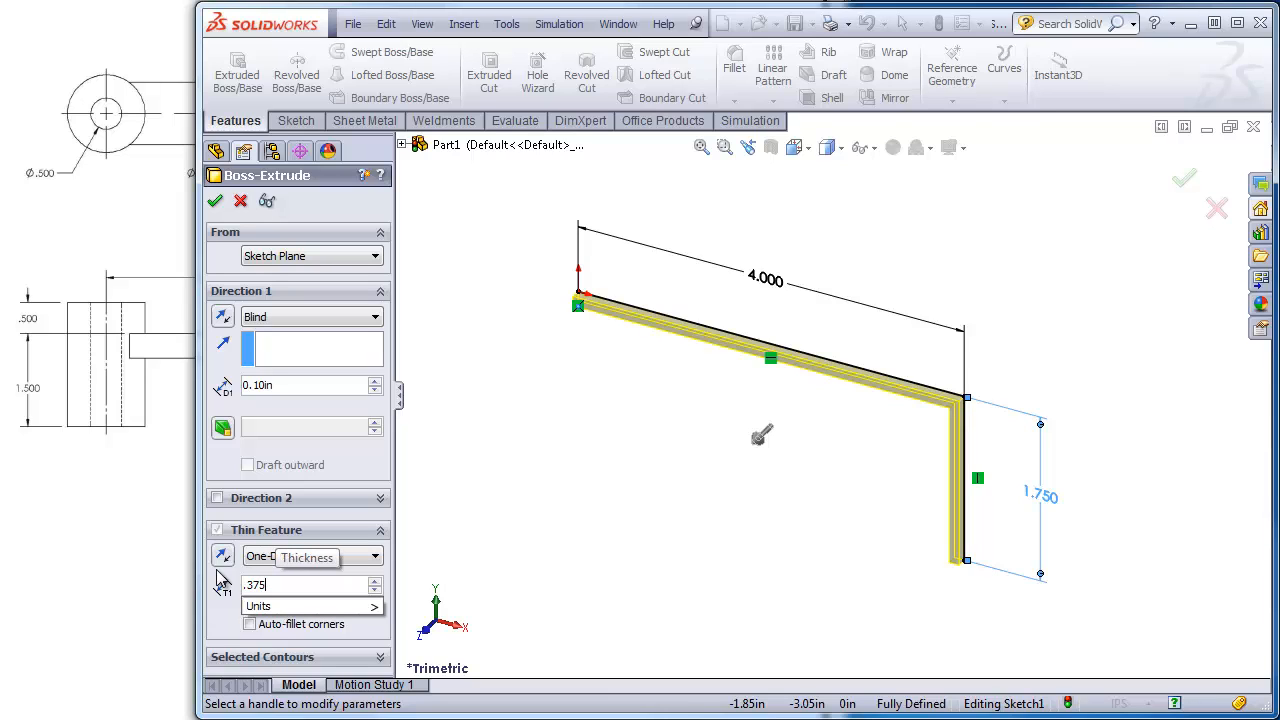
key(Return)
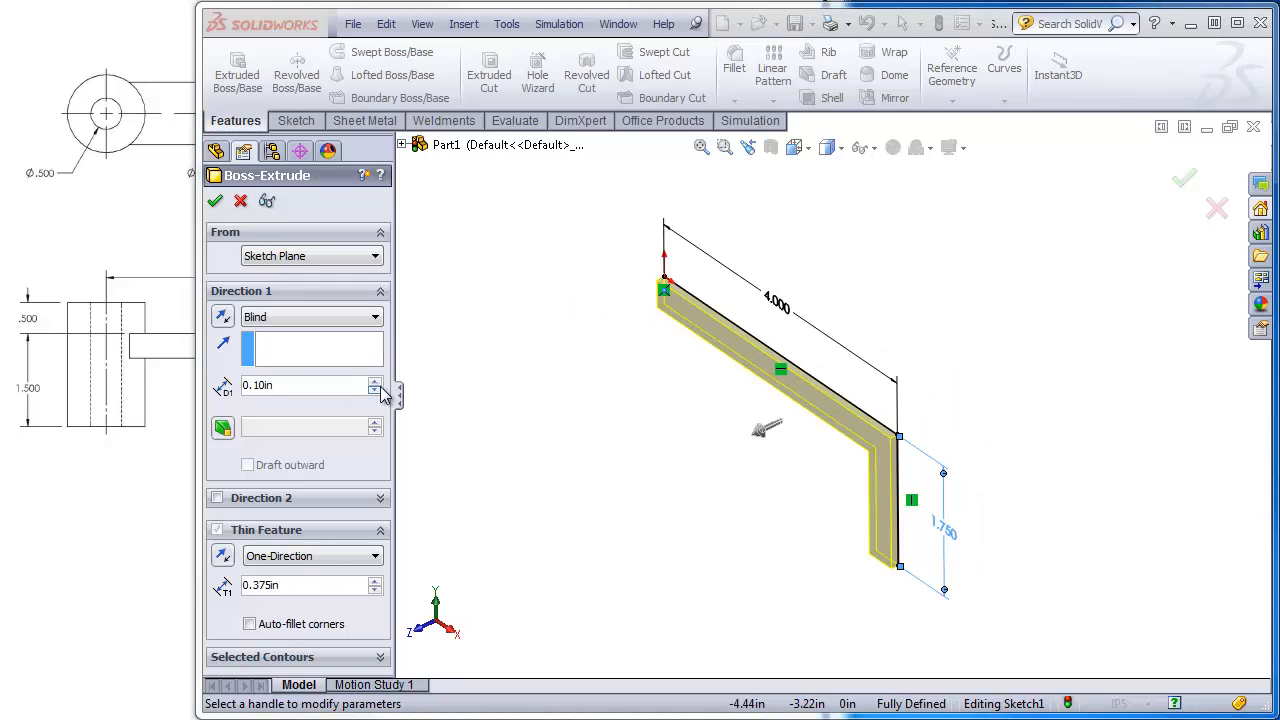
- Set the extrusion depth to 1.00 in, checking the arm's width in the reference drawing
click(374, 381)
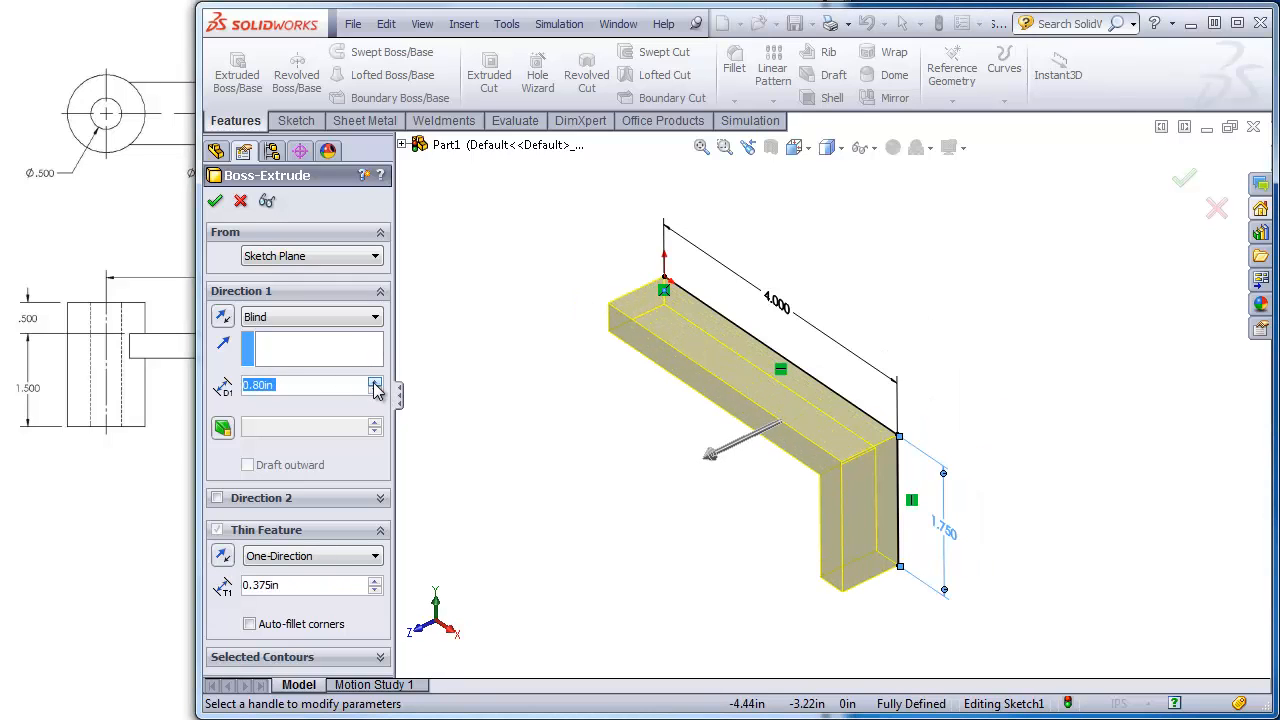
click(374, 382)
click(374, 382)
key(alt+Tab)
click(373, 368)
click(429, 551)
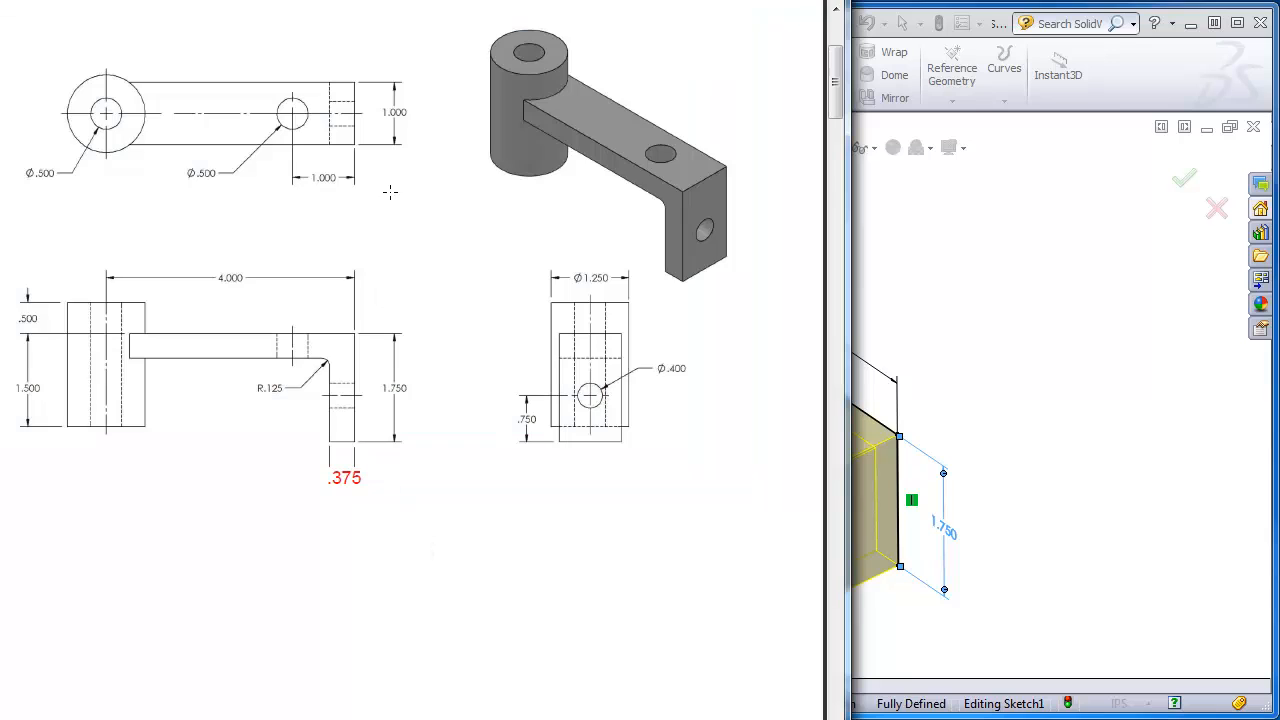
drag(377, 100, 415, 122)
click(1220, 76)
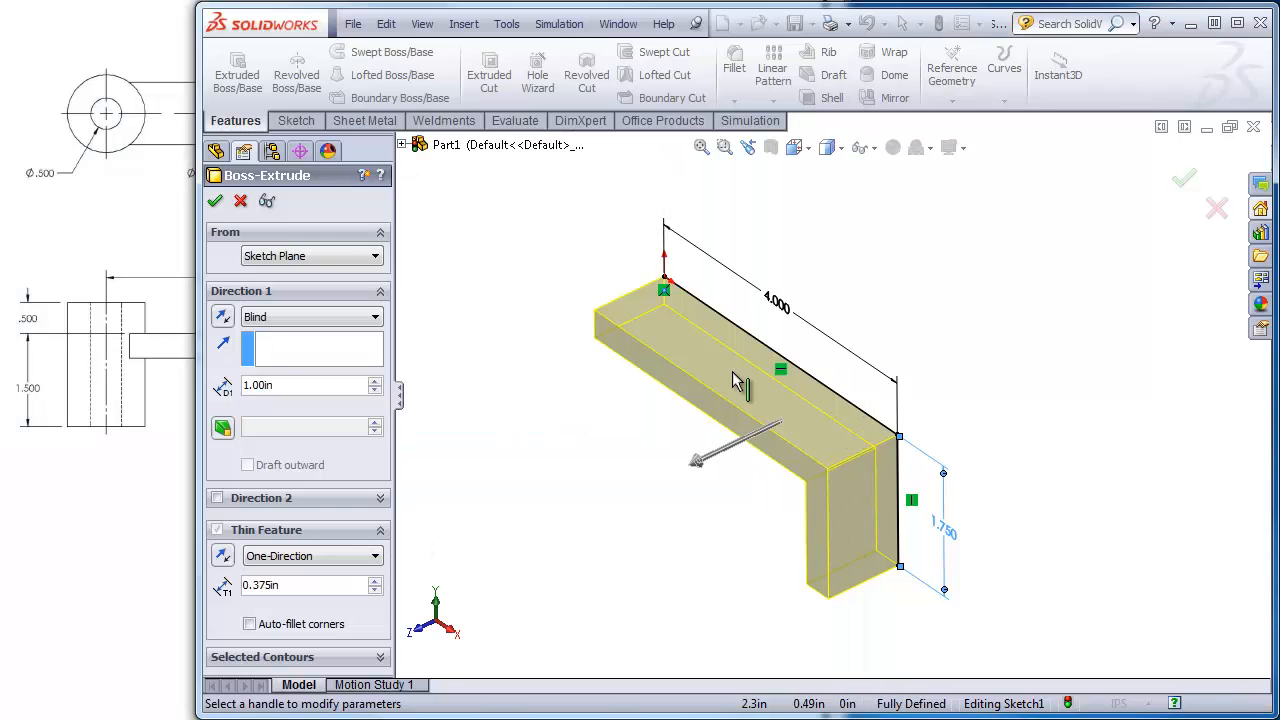
double_click(300, 384)
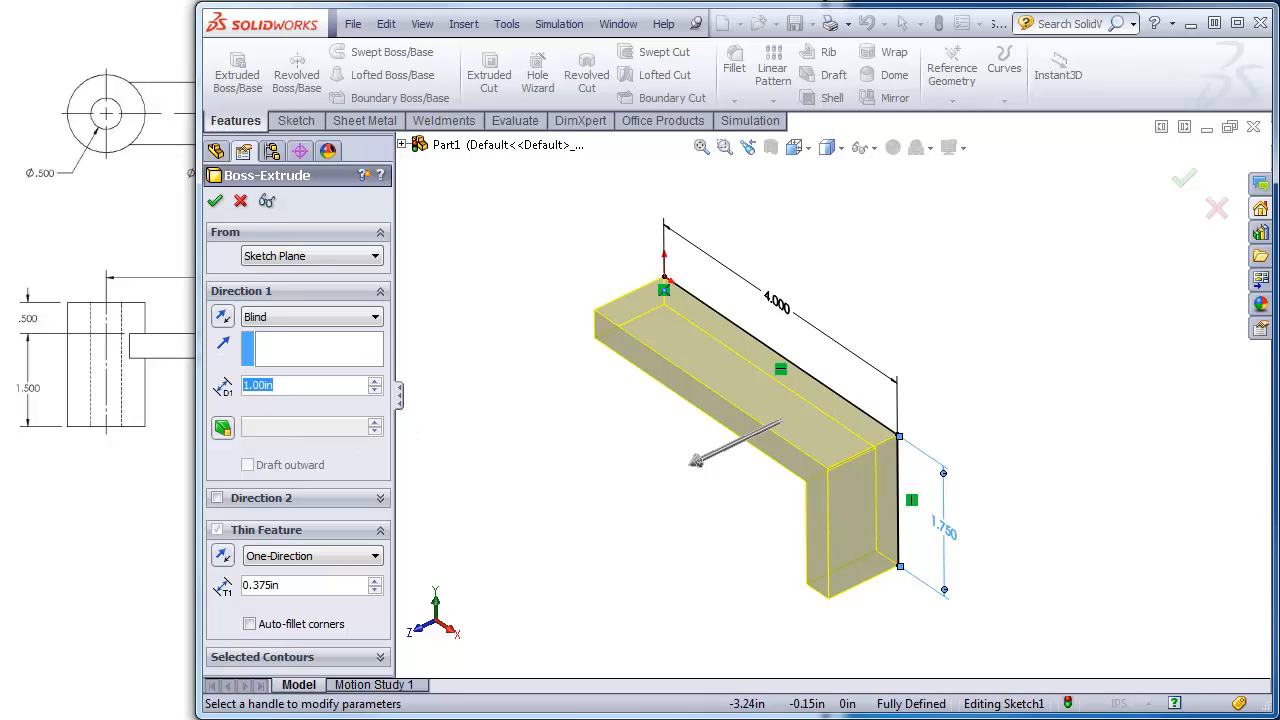
- Consult the drawing's isometric view, set the extrusion's end condition to Mid Plane, and create the thin extrusion
click(166, 210)
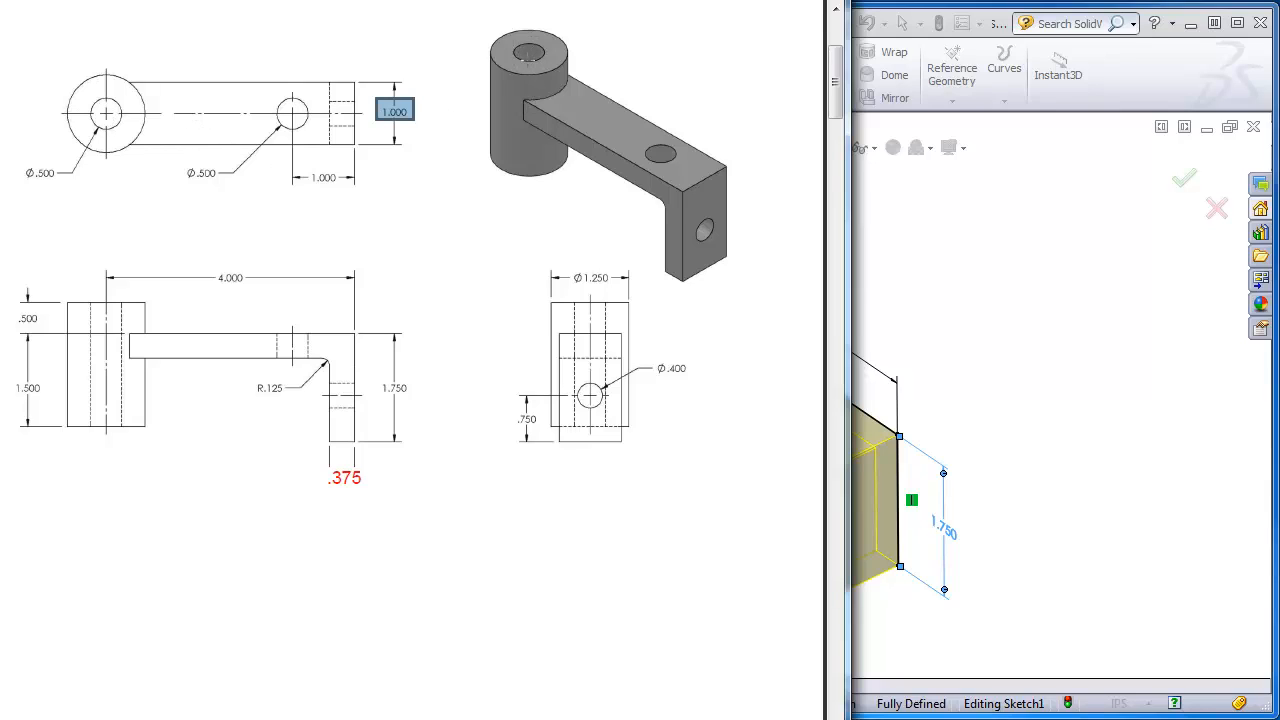
drag(525, 48, 545, 73)
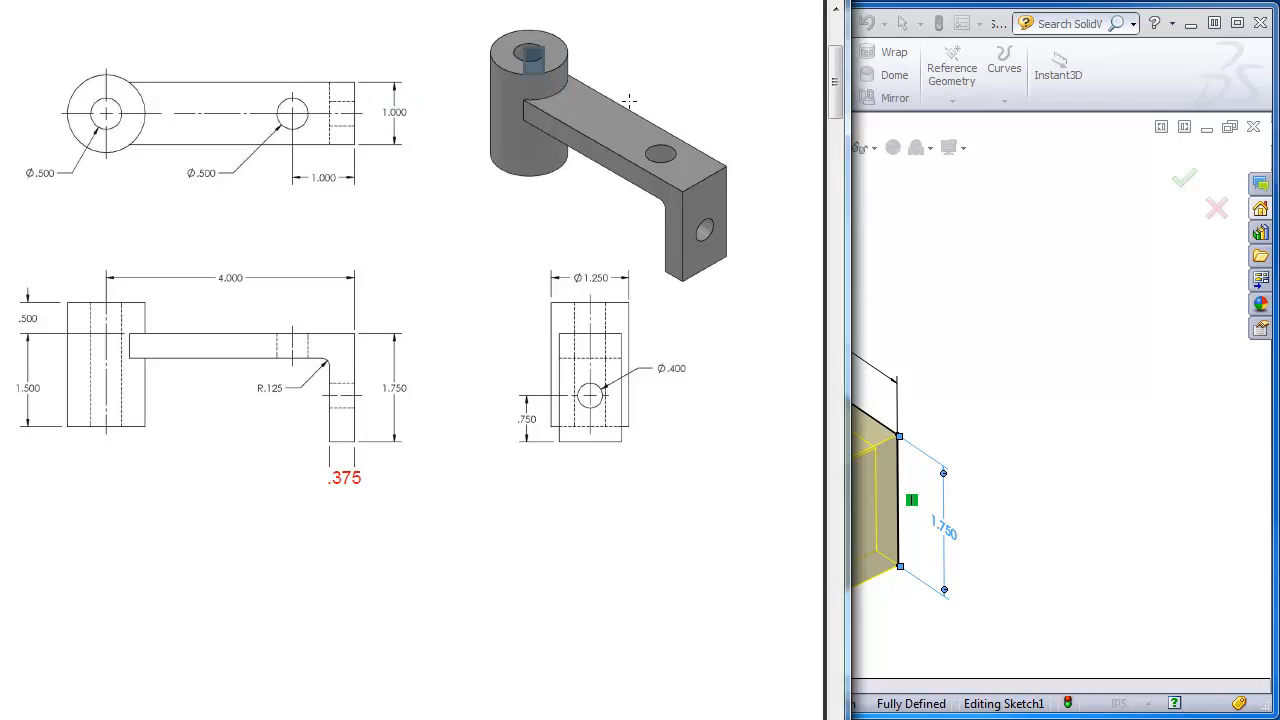
drag(829, 76, 199, 78)
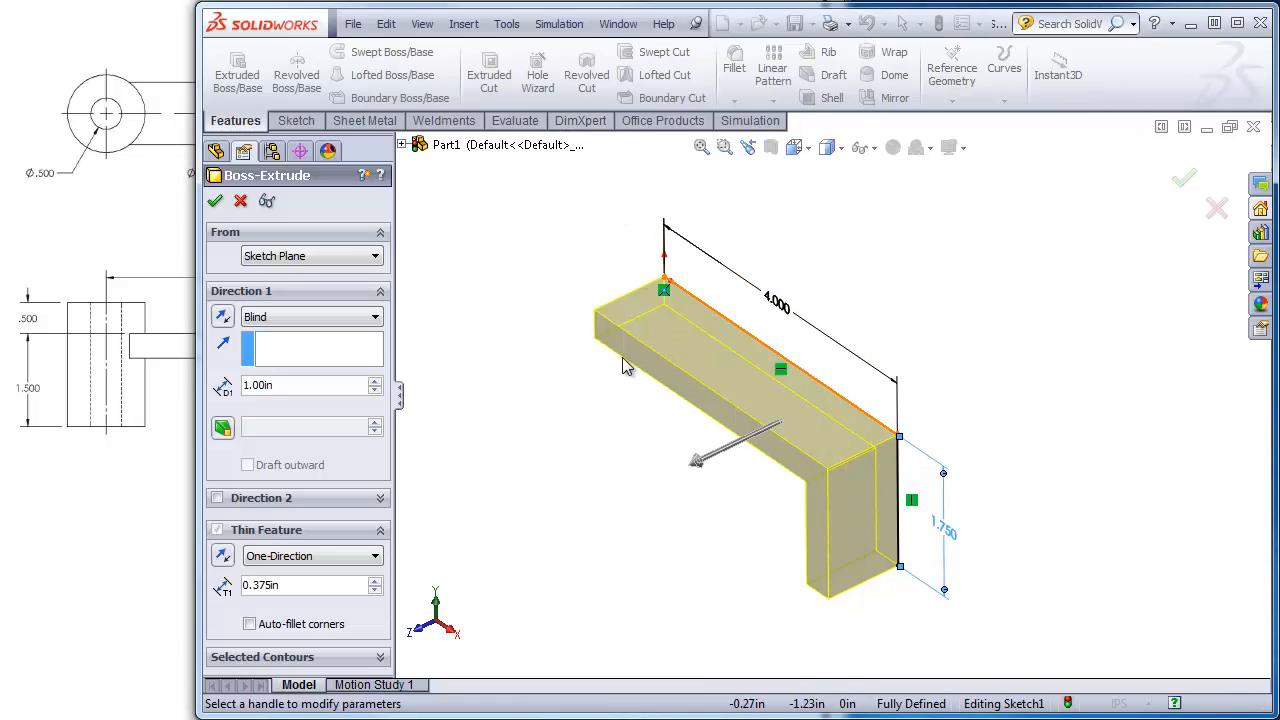
click(297, 315)
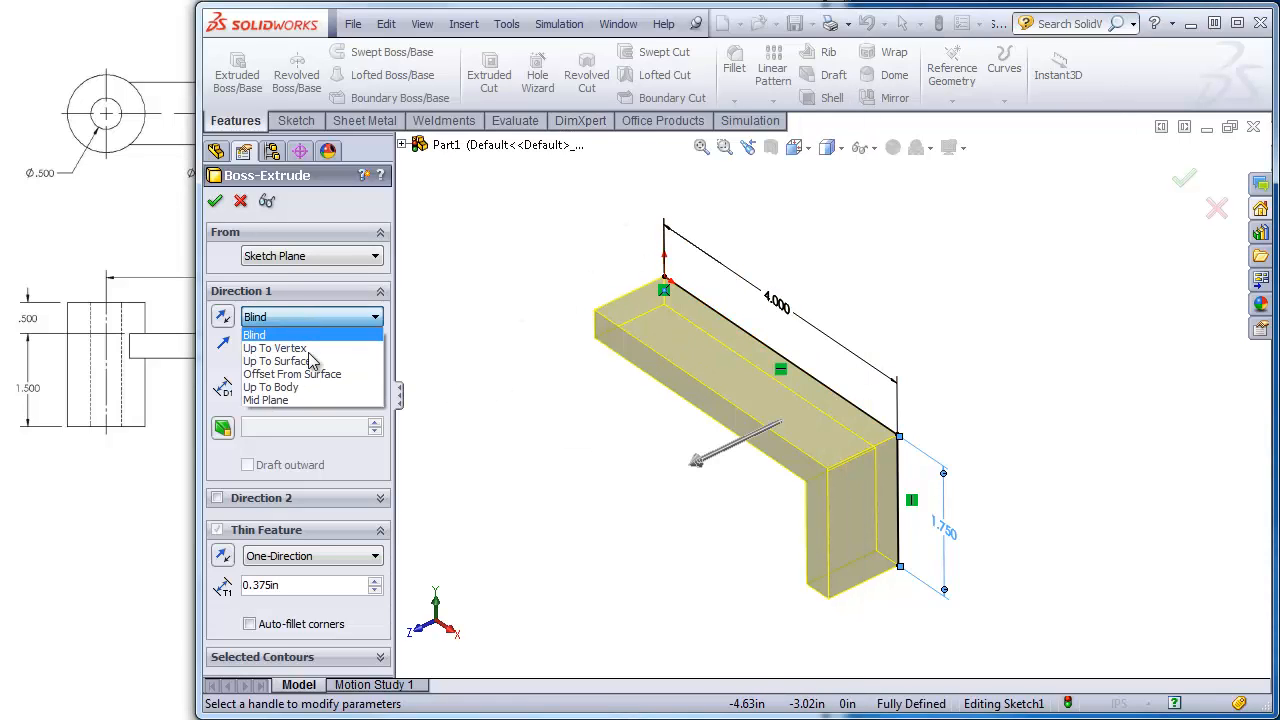
click(292, 402)
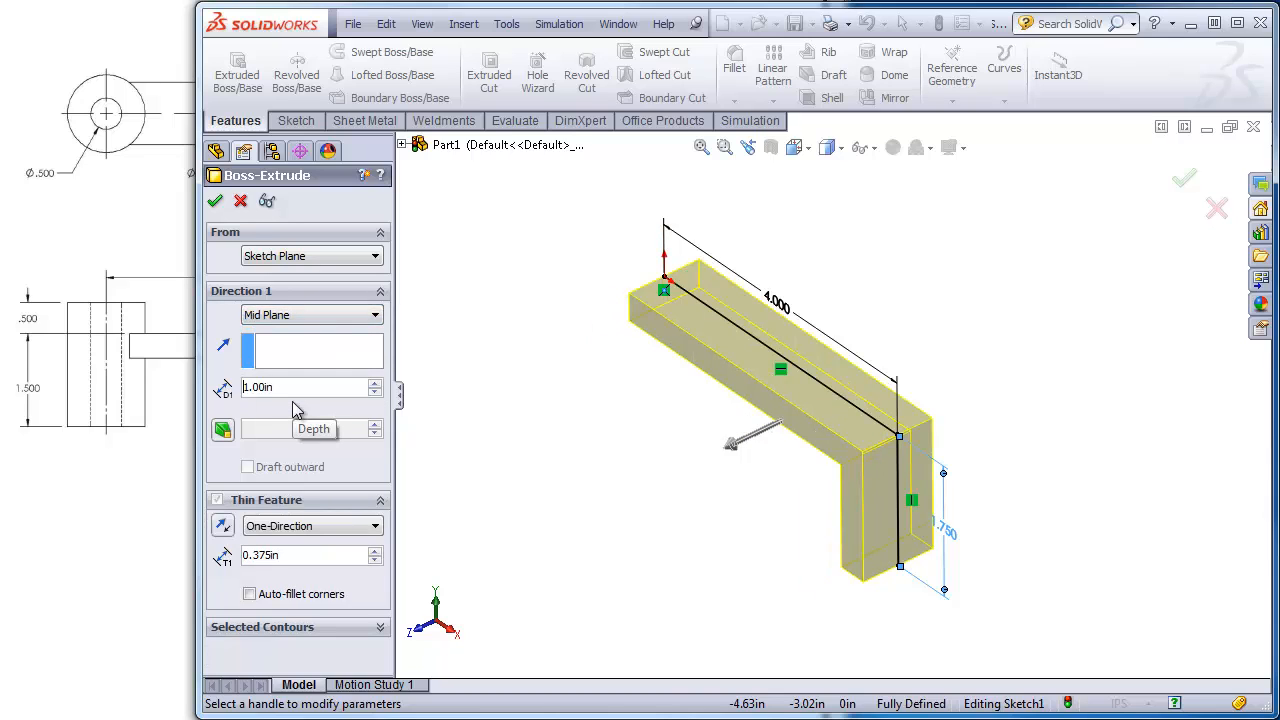
click(215, 202)
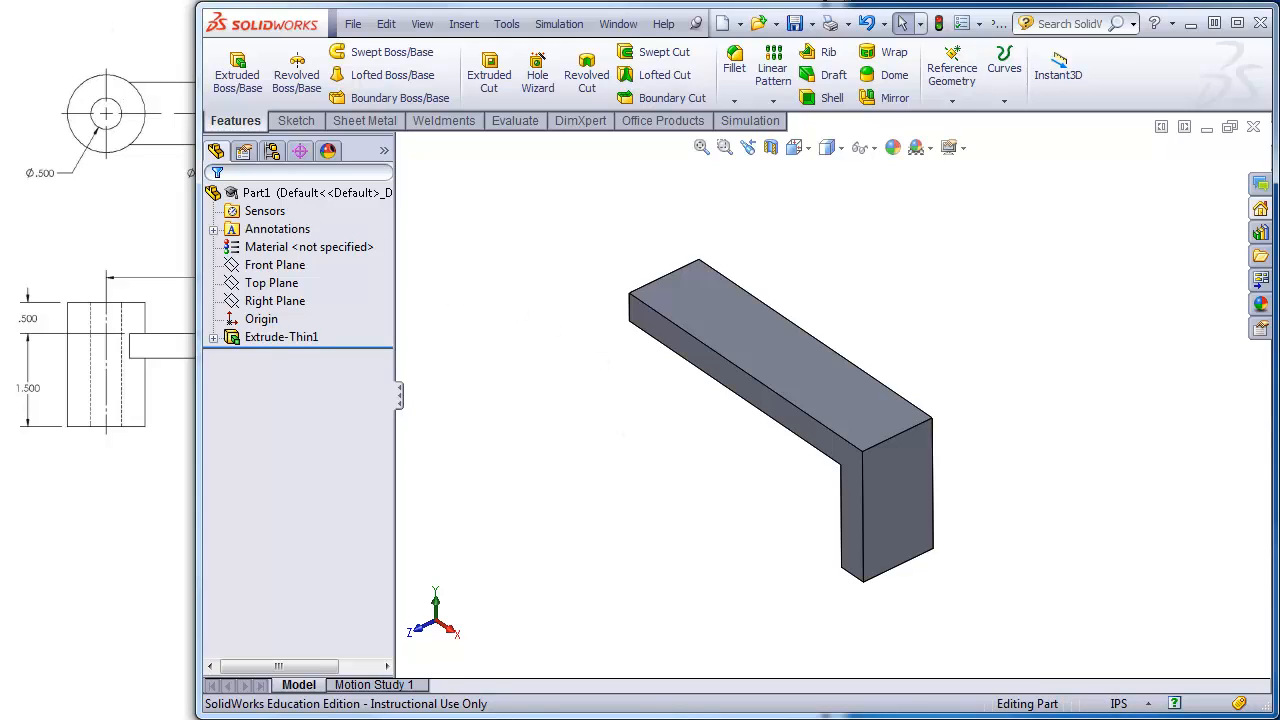
- Check the reference drawing and sketch a circle of about 0.89 in radius, centred on the origin, on the arm's top face
click(150, 212)
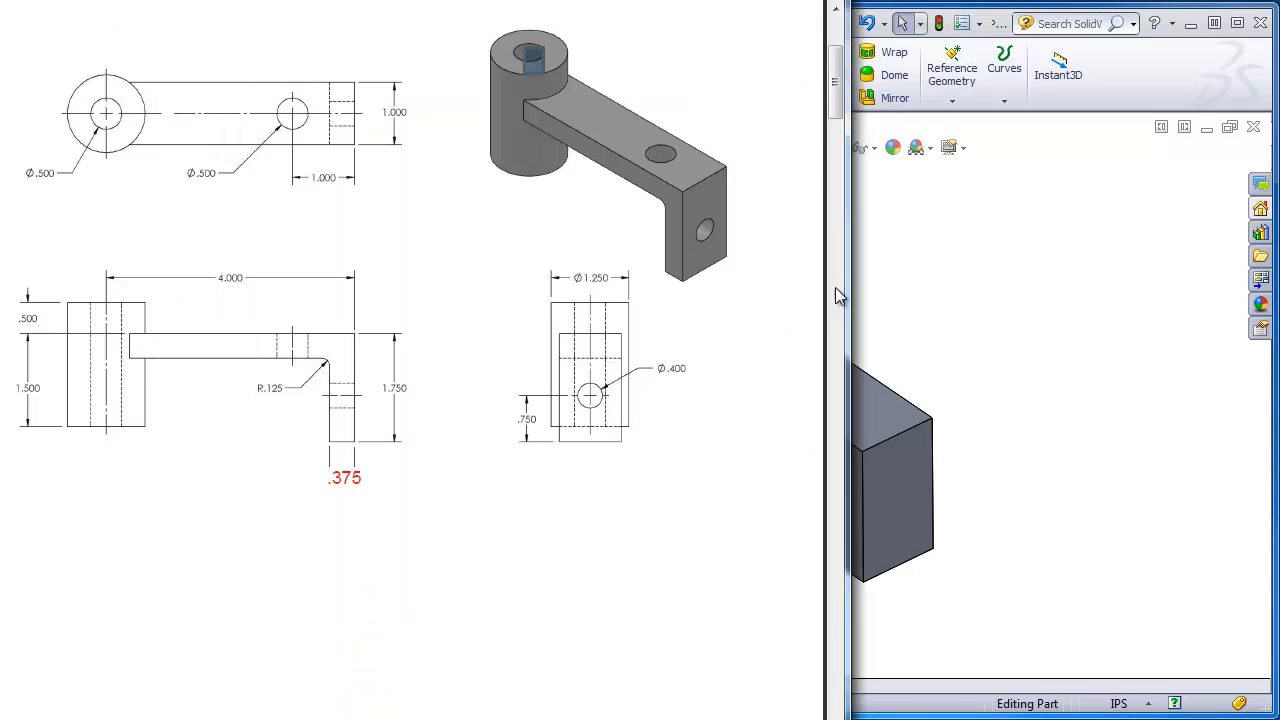
click(1155, 93)
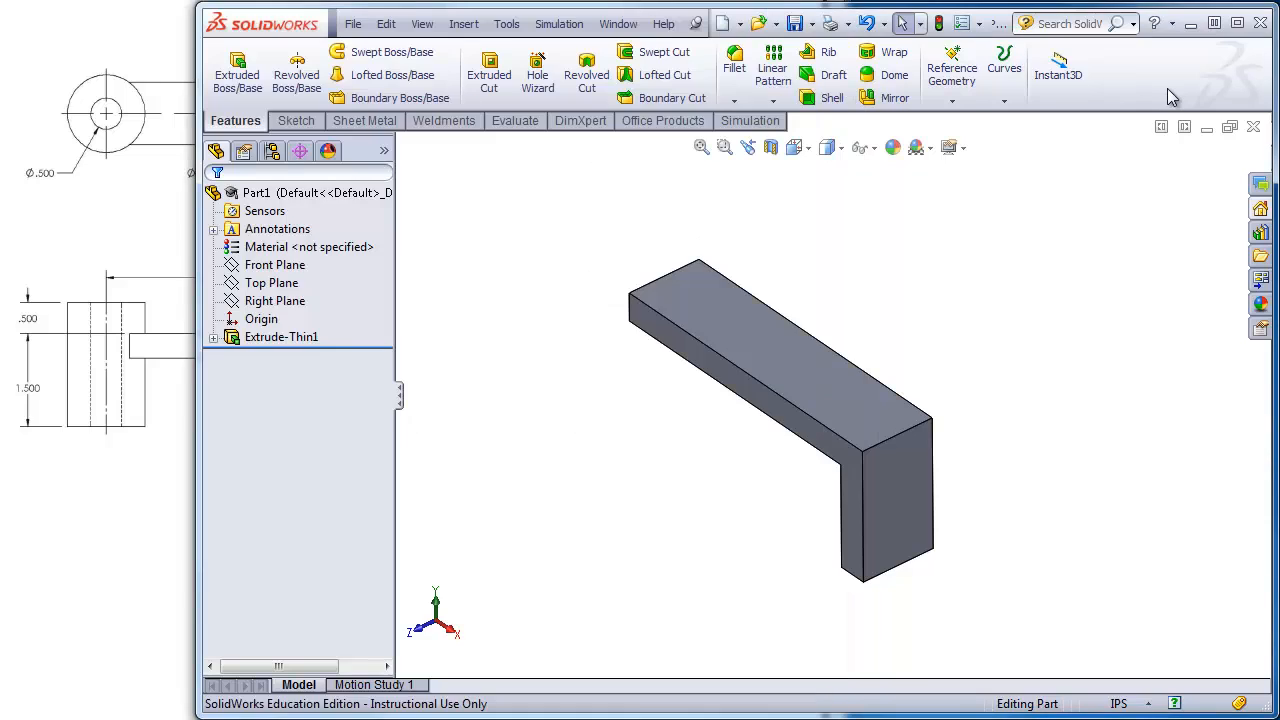
click(697, 322)
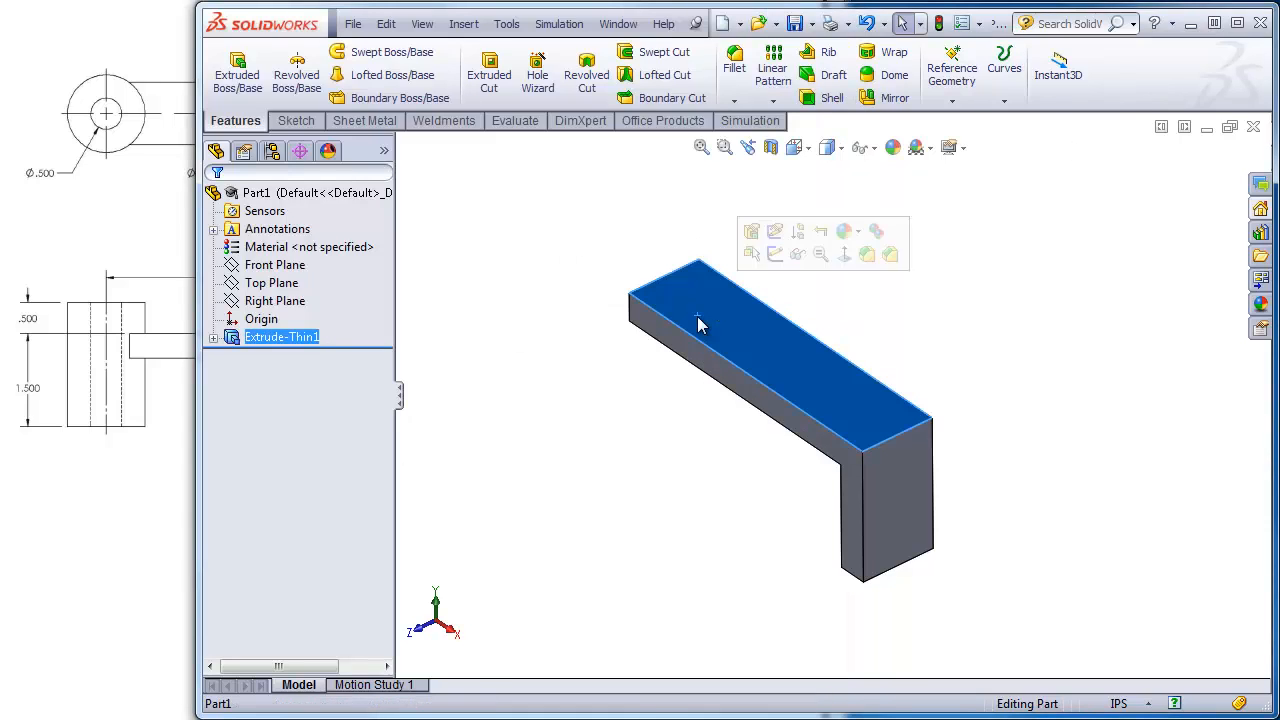
click(295, 120)
click(229, 68)
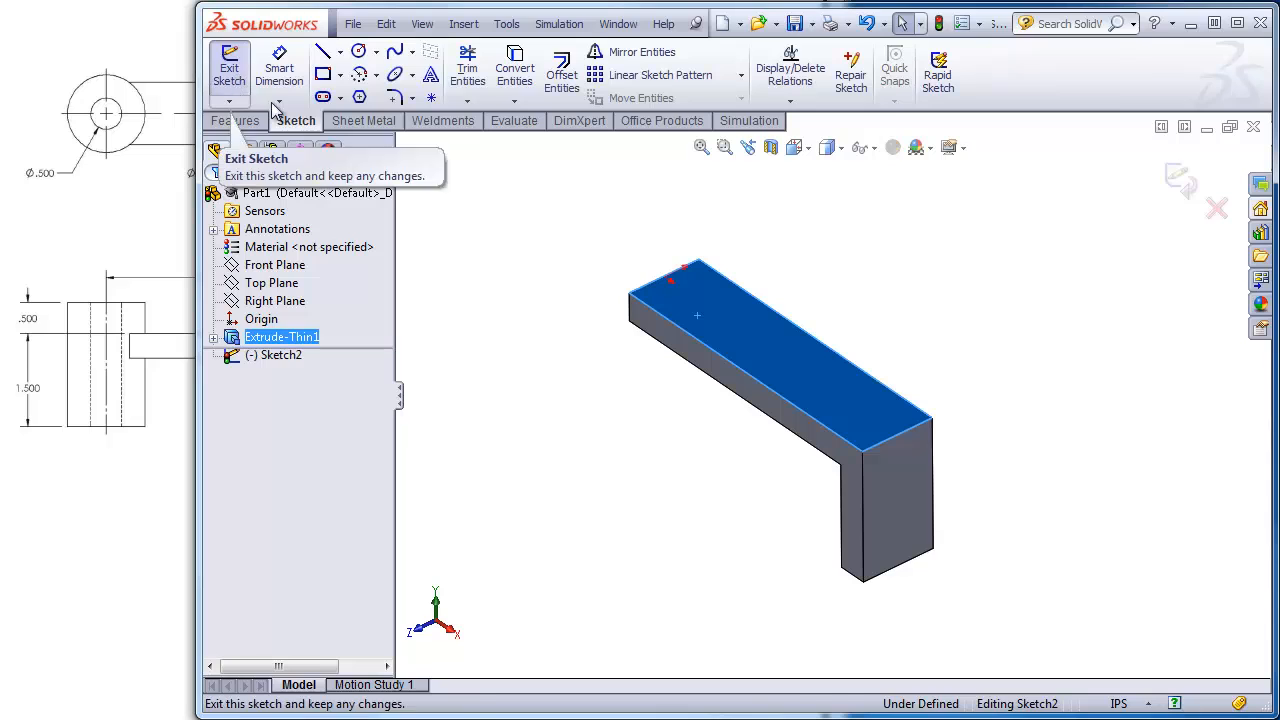
click(358, 51)
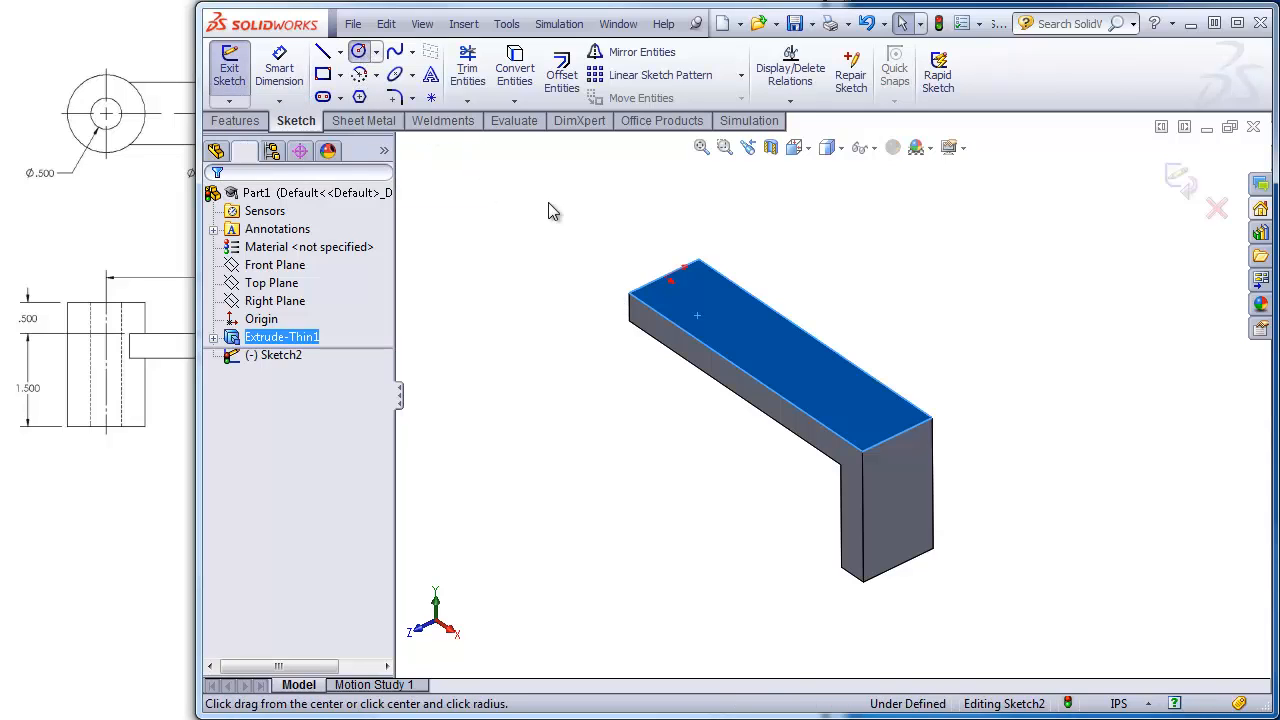
click(671, 280)
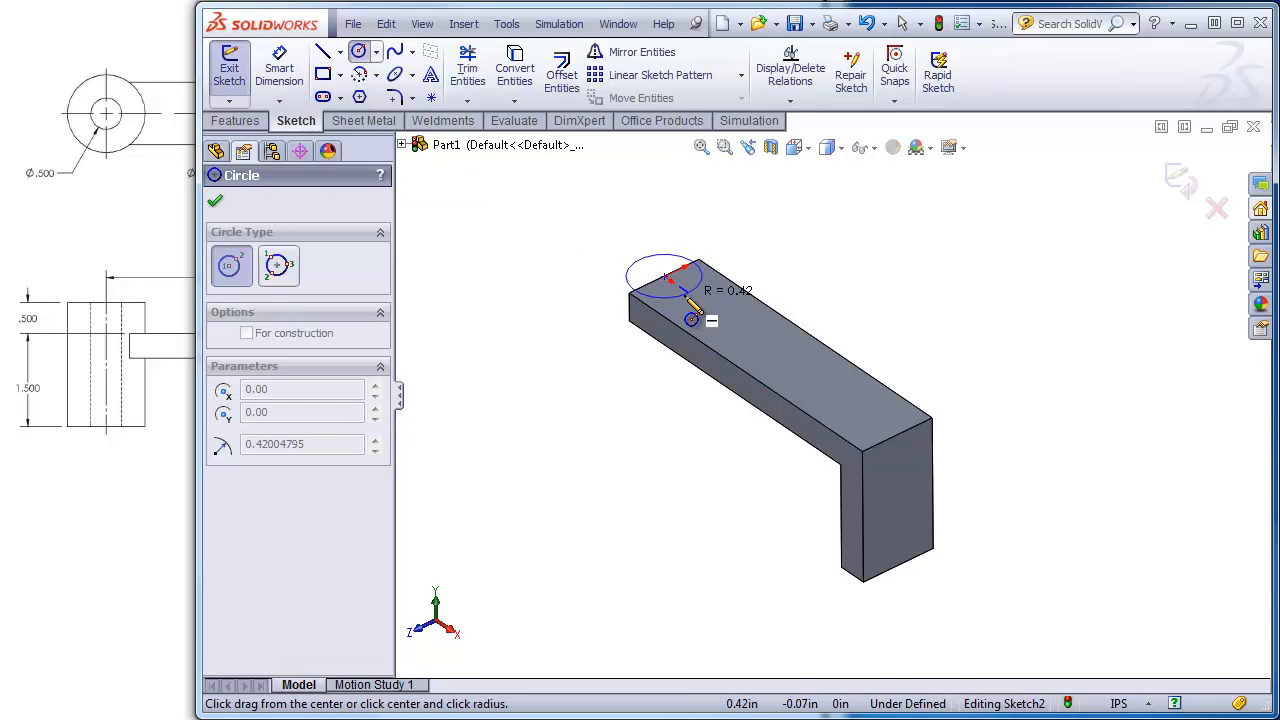
click(706, 342)
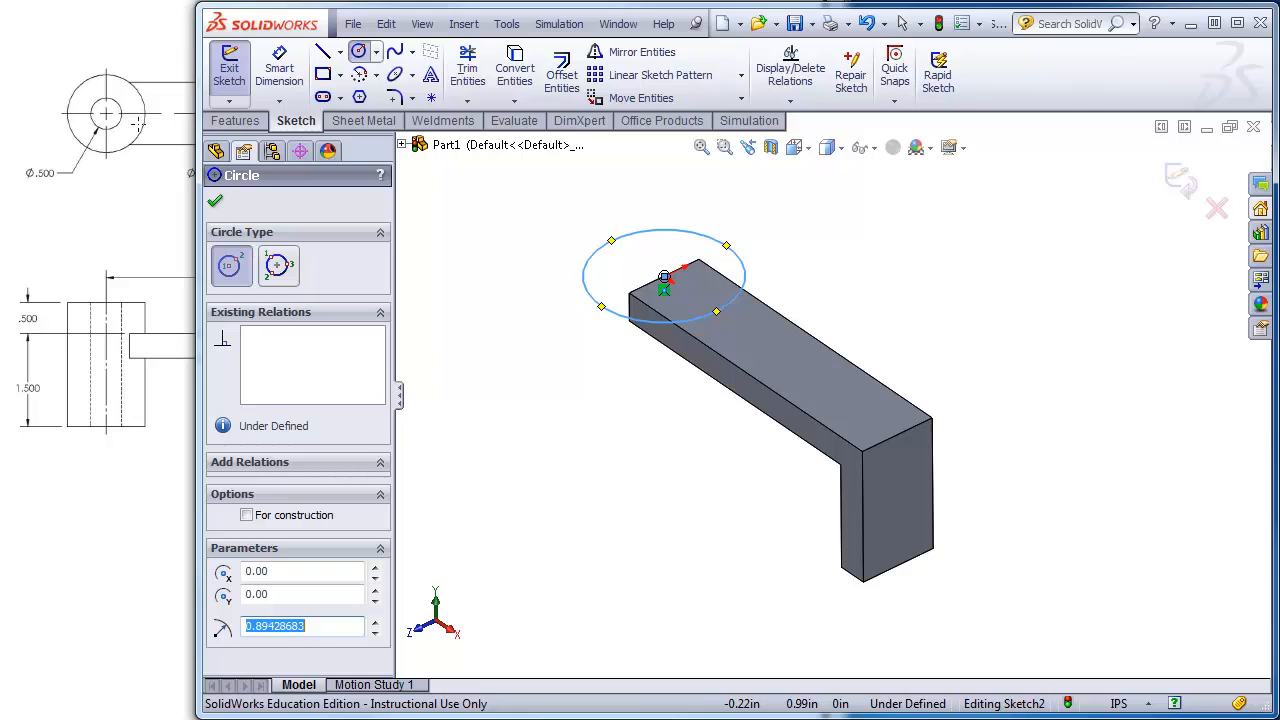
- Look up the boss diameter in the reference drawing and dimension the circle's diameter at 1.25 in
click(179, 12)
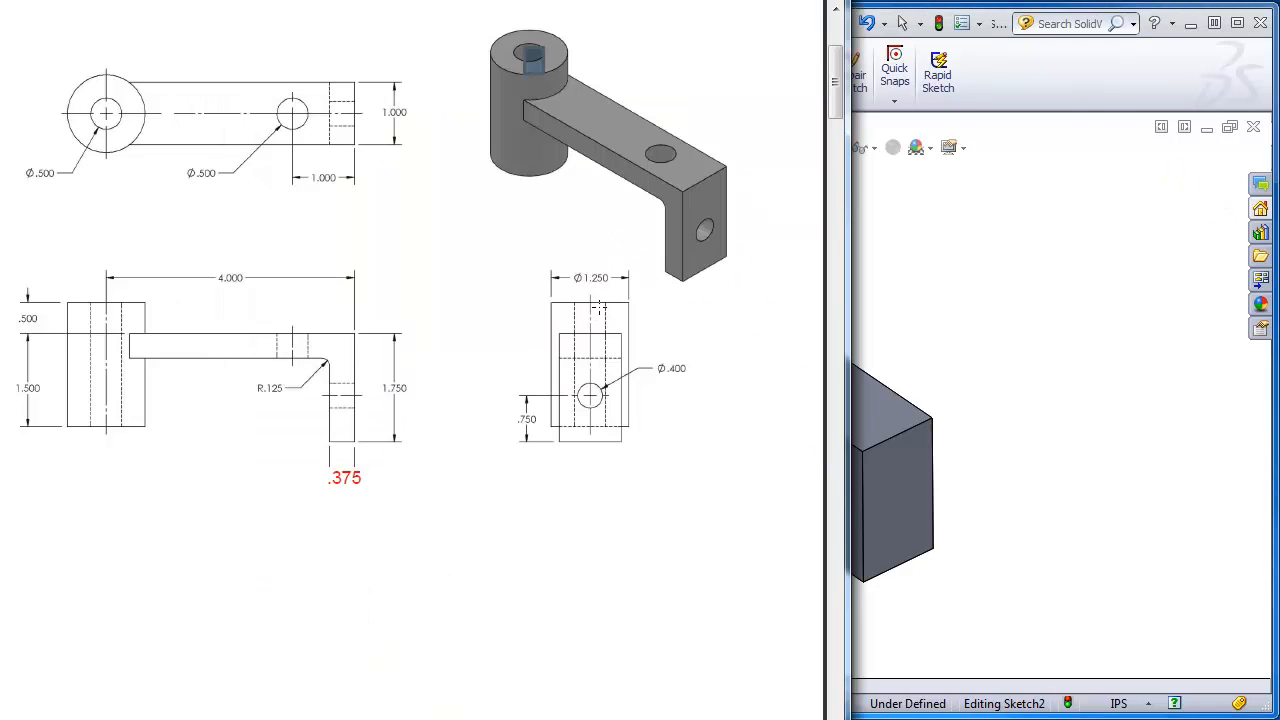
drag(624, 289, 629, 292)
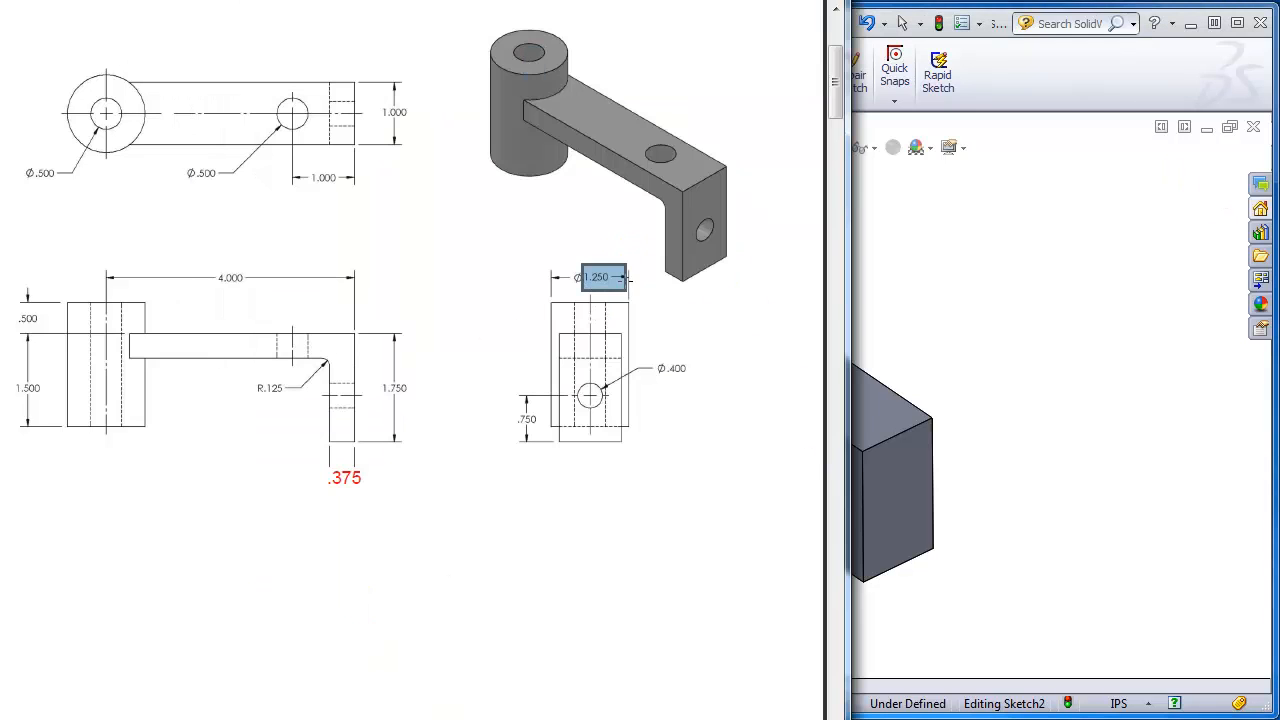
click(991, 81)
click(279, 70)
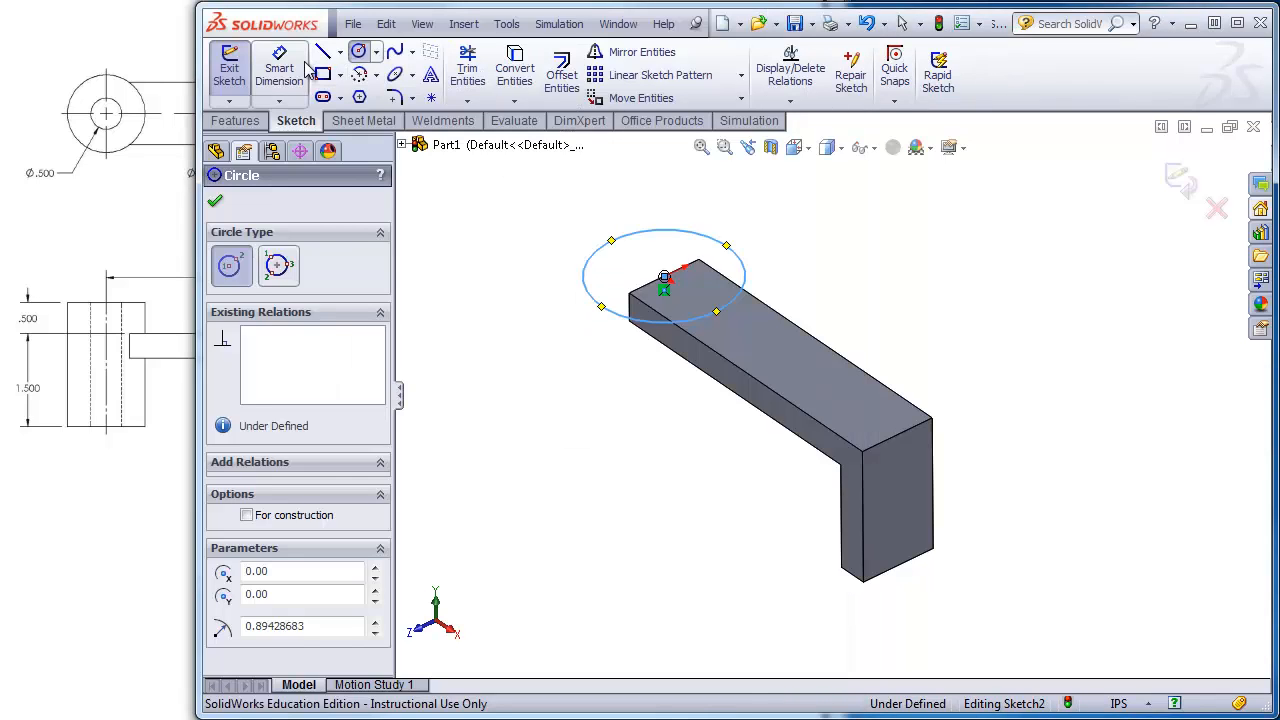
click(748, 283)
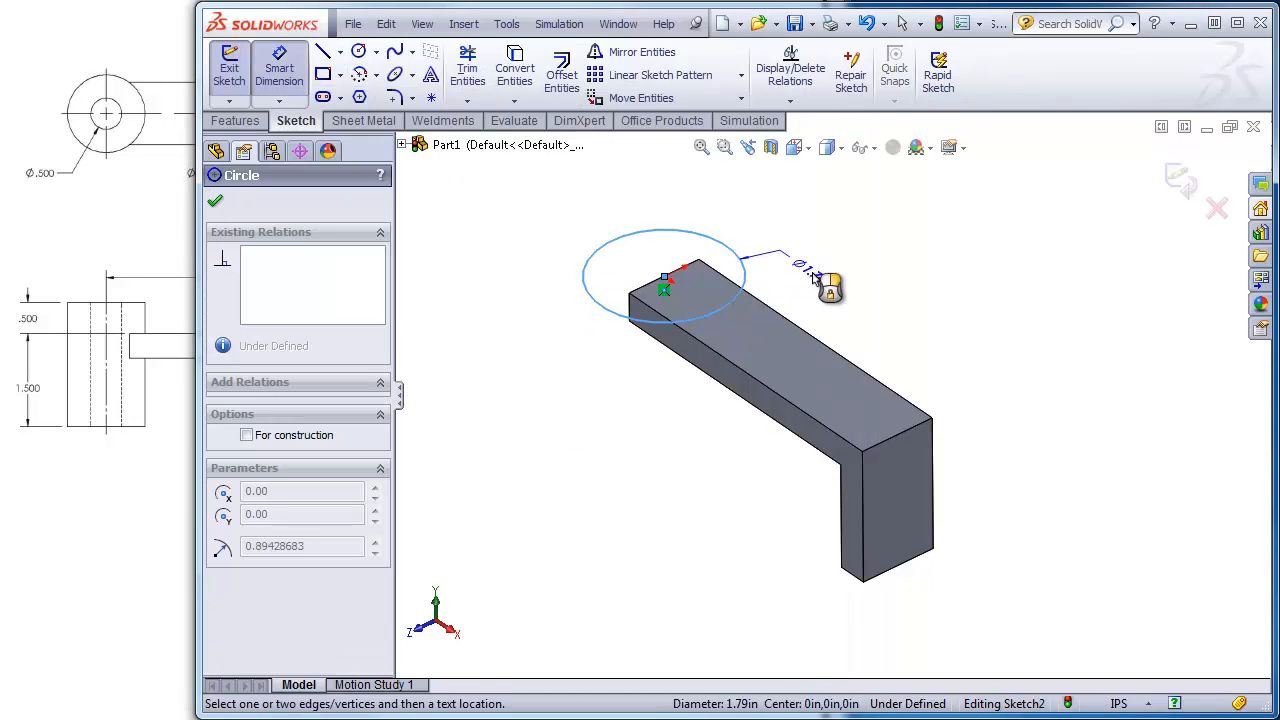
click(832, 283)
text(1.25)
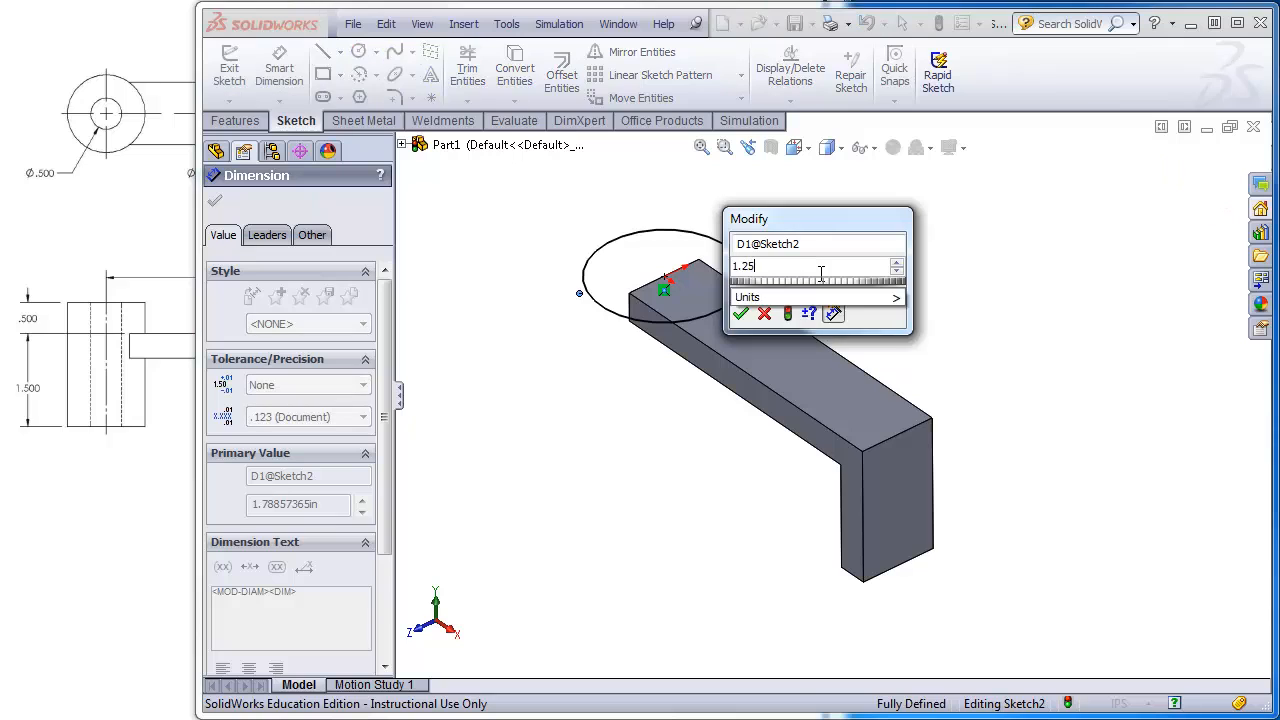
key(Return)
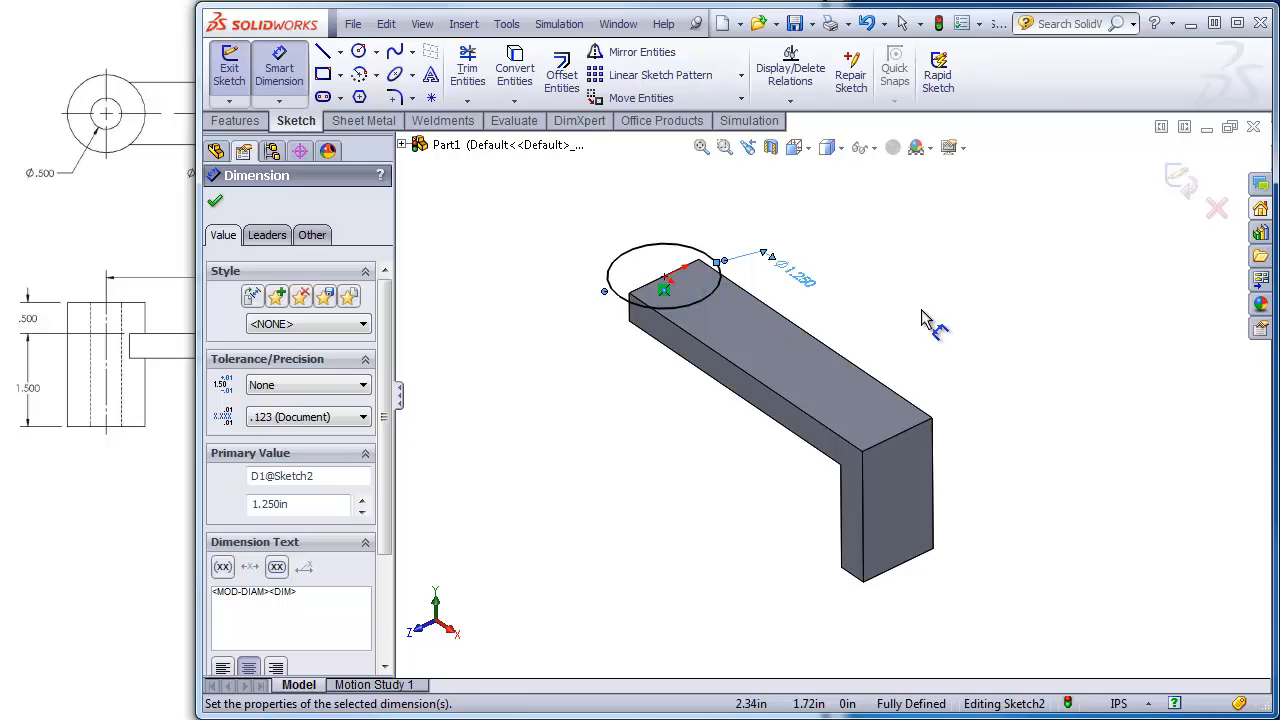
- Start a blind boss extrude of the circle with a 0.5 in depth above the arm, checking the height in the drawing
click(234, 120)
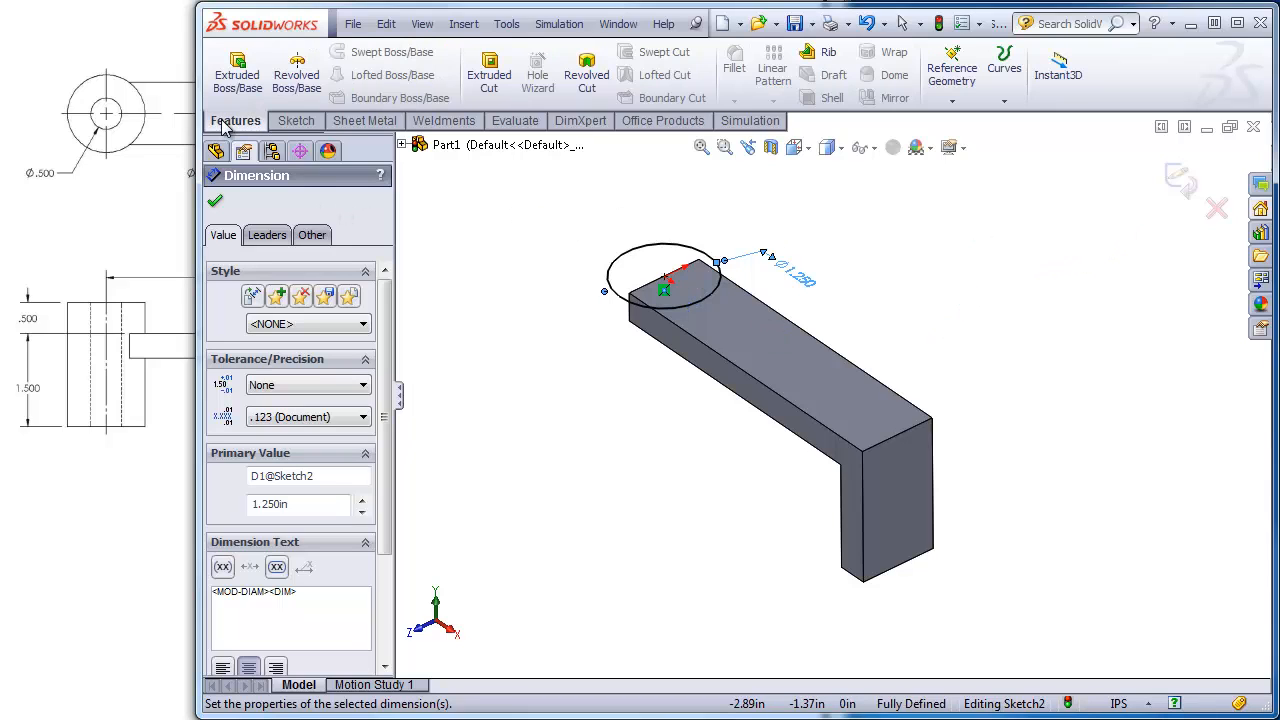
click(238, 87)
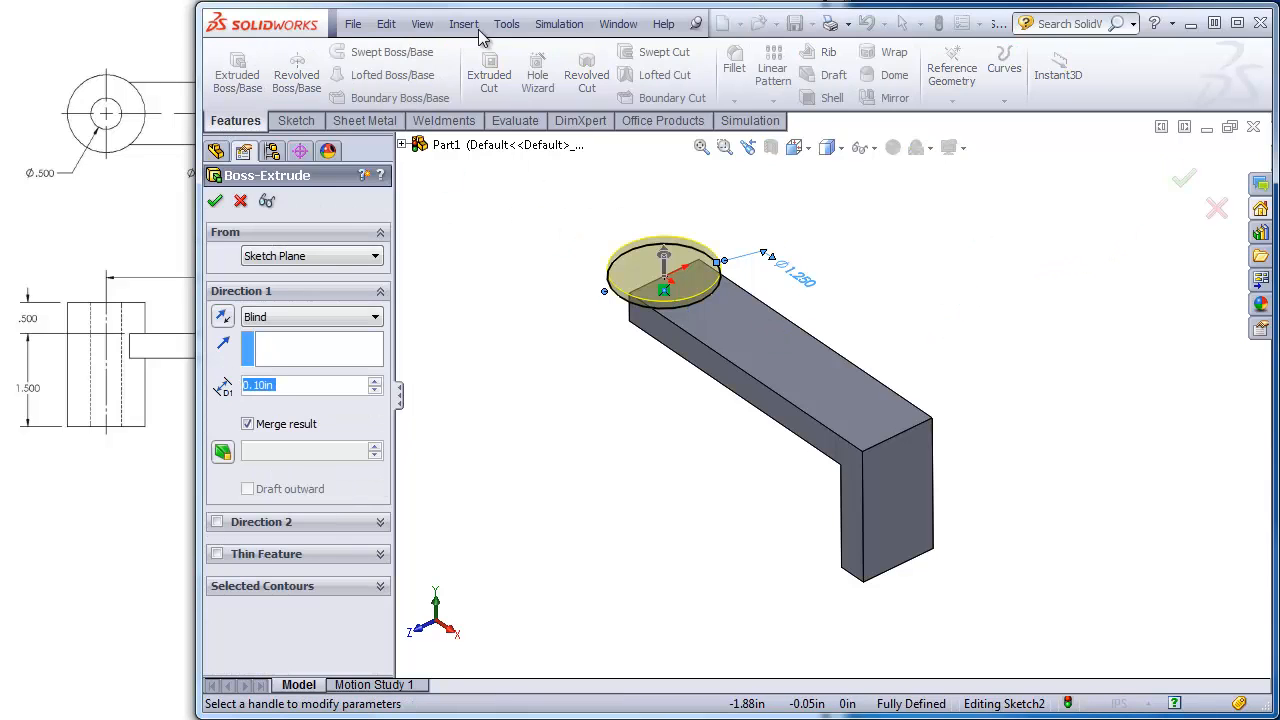
key(alt+Tab)
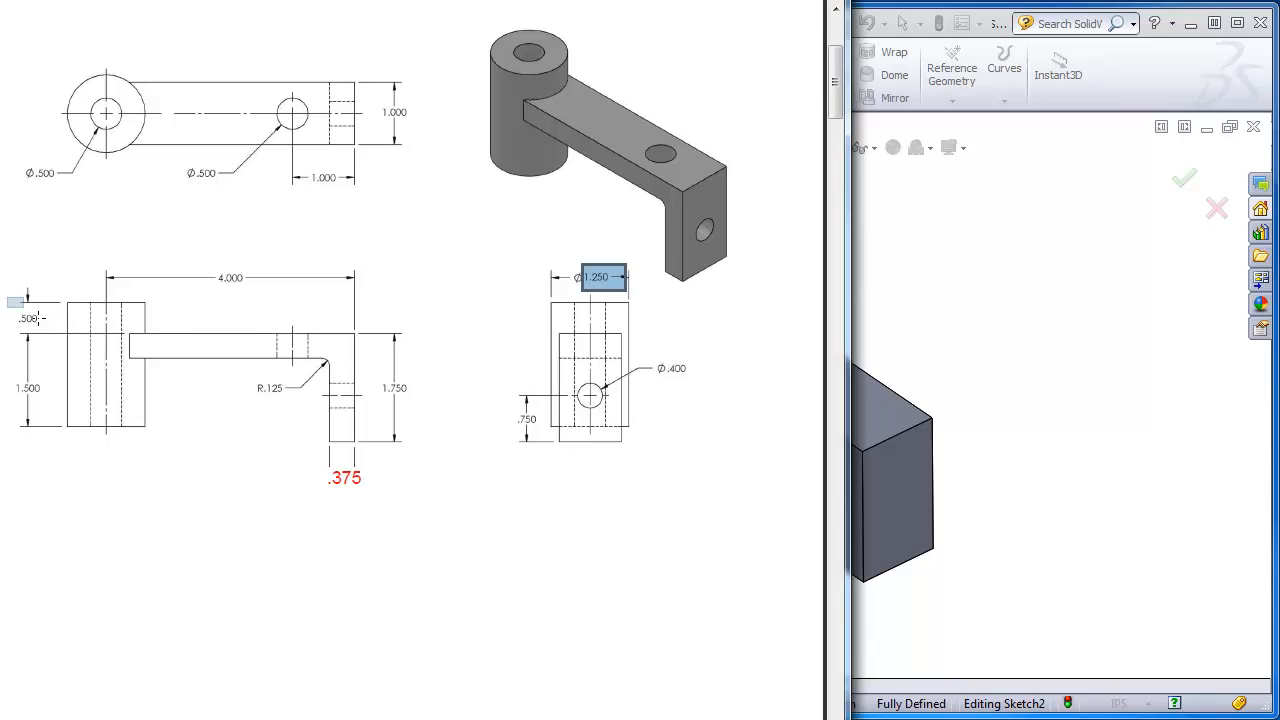
drag(36, 318, 52, 334)
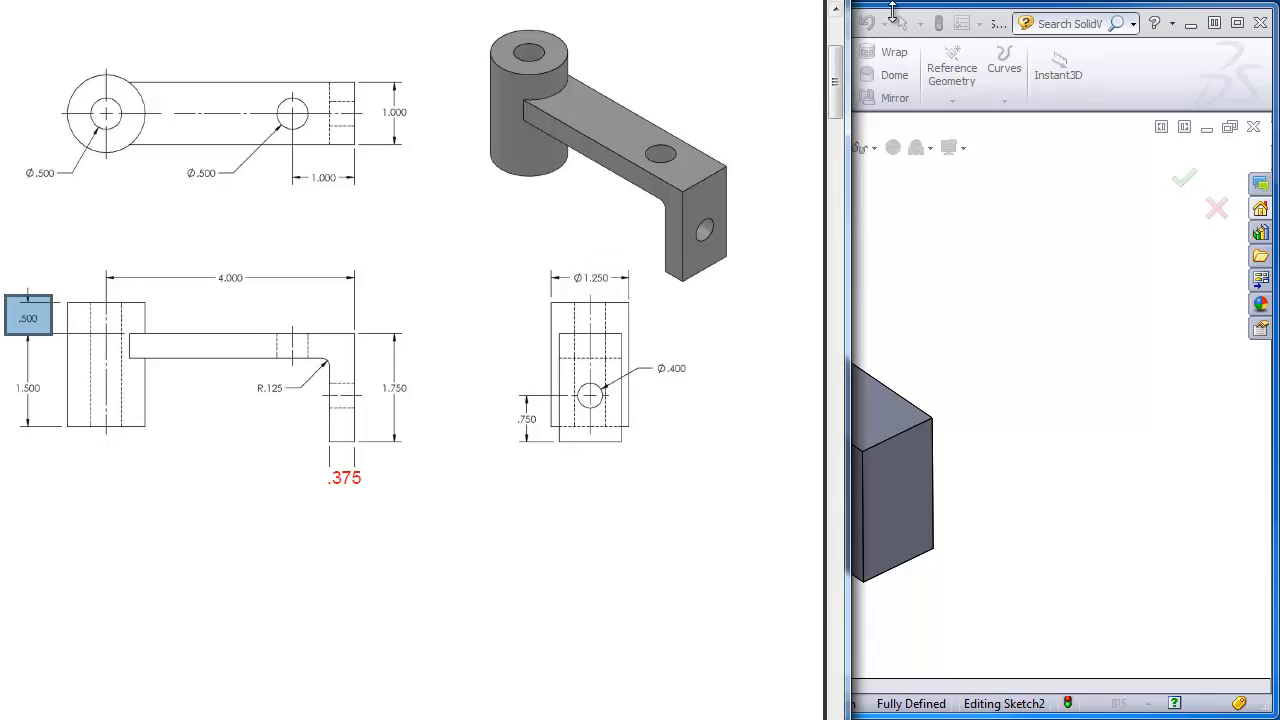
click(1105, 95)
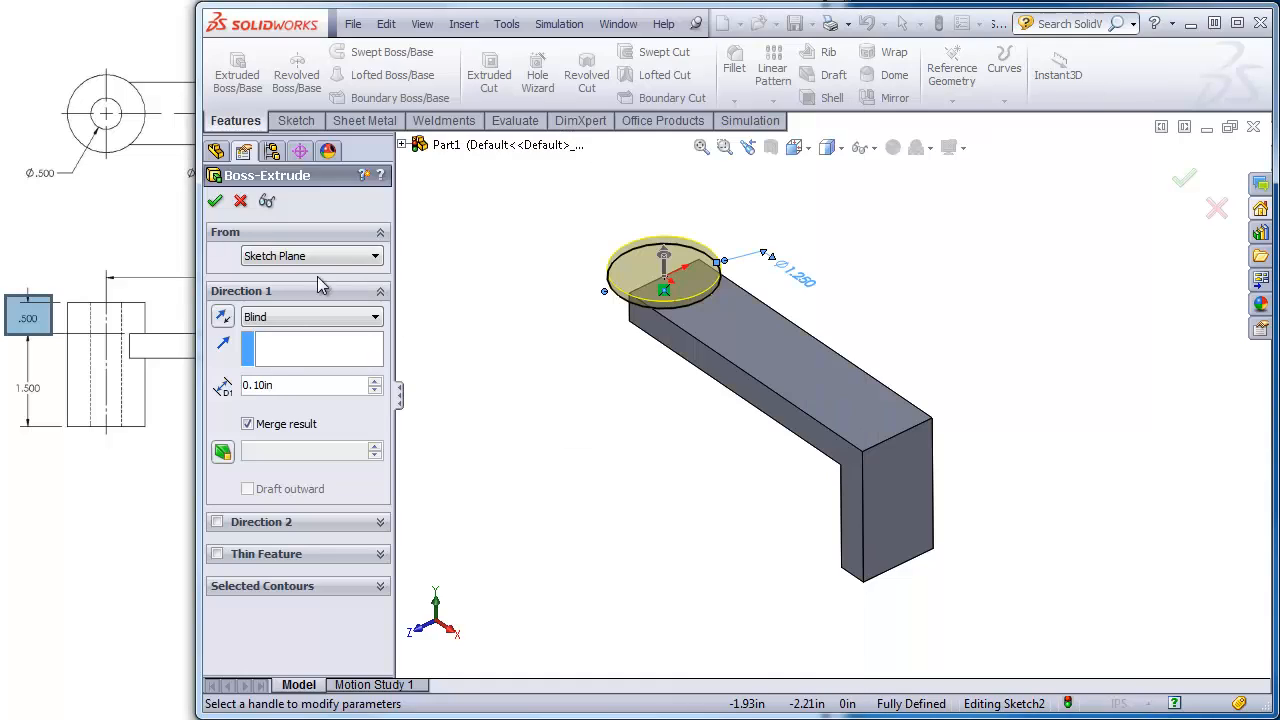
double_click(280, 384)
text(.5)
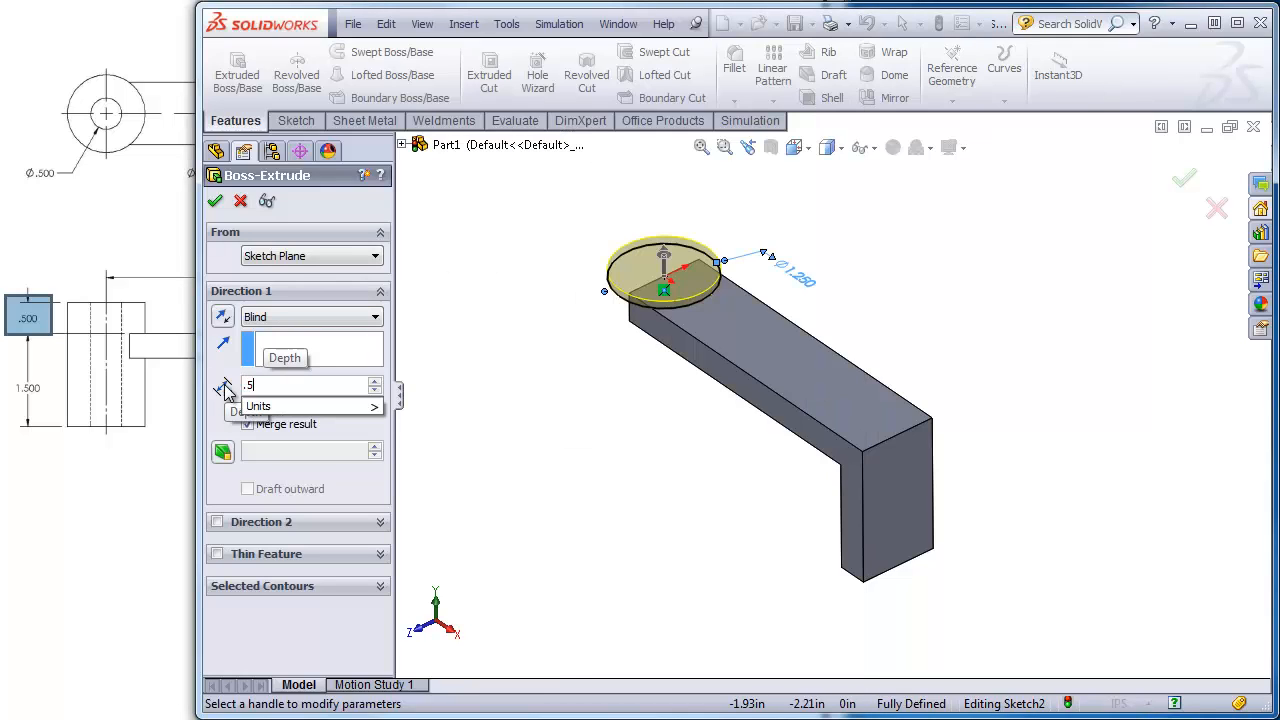
key(Return)
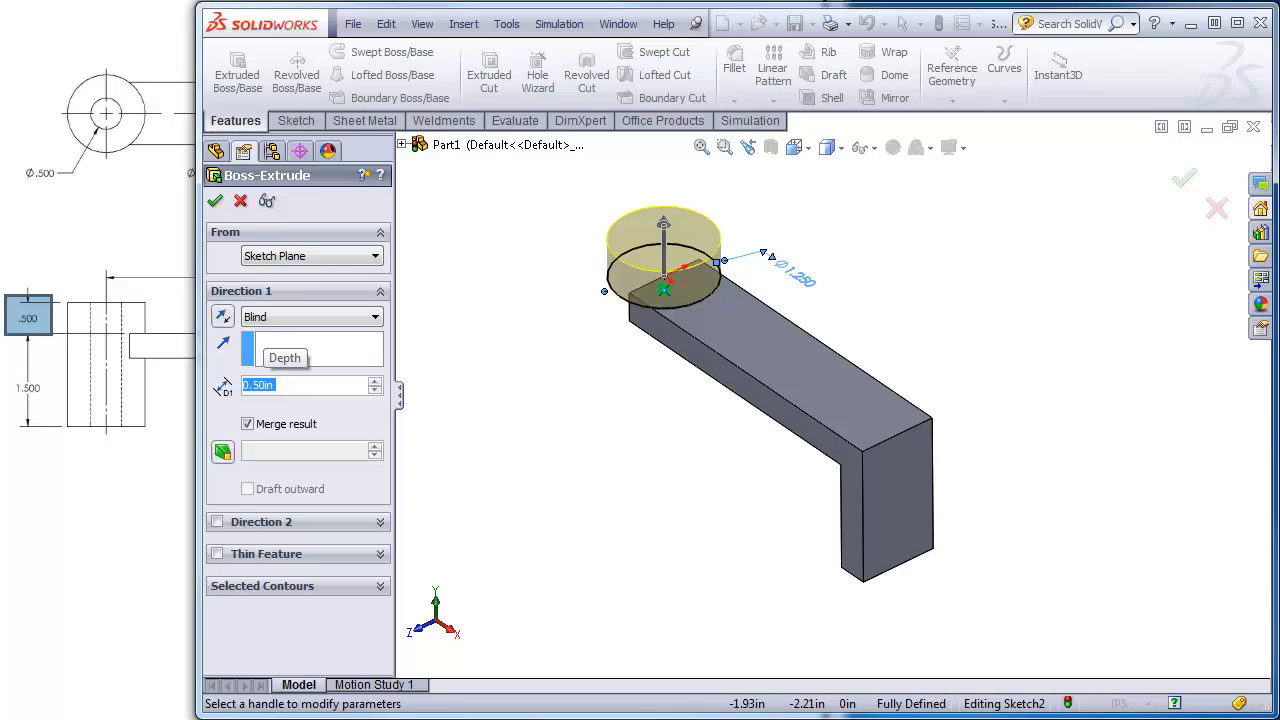
- Check the drawing, add a second blind extrusion direction 1.5 in deep below the sketch plane, and create the cylindrical boss
click(89, 381)
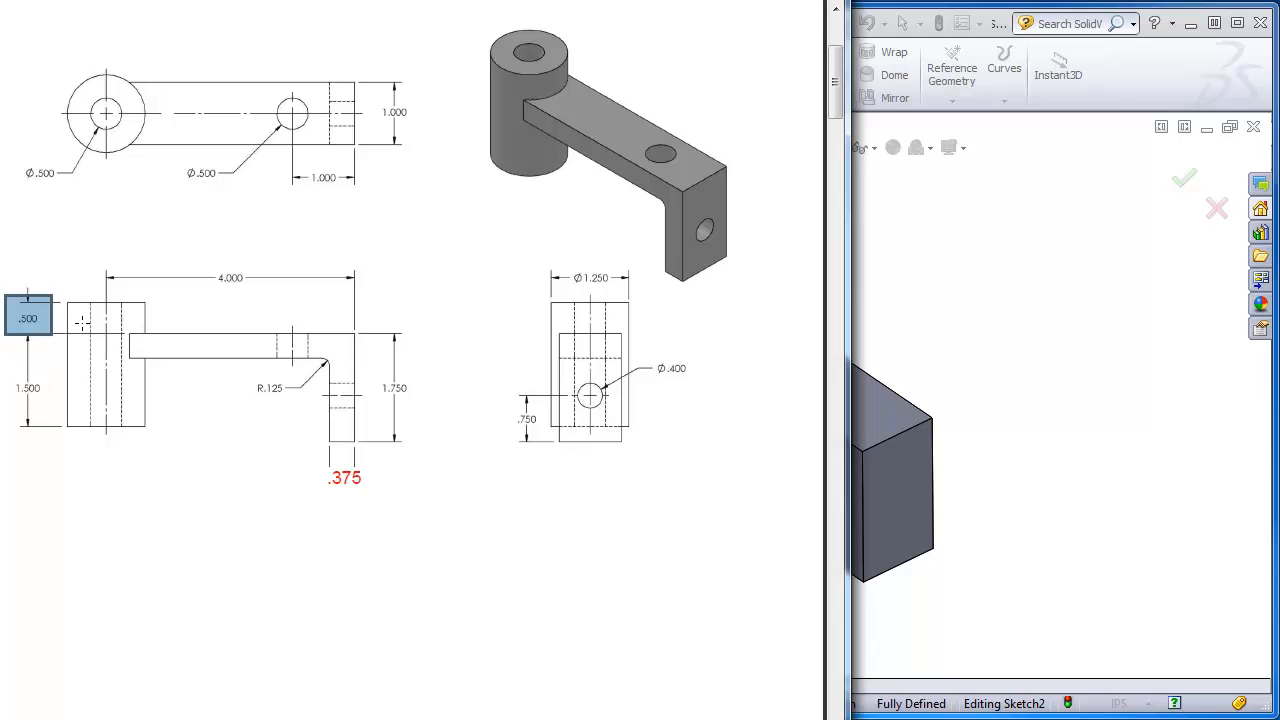
click(1132, 80)
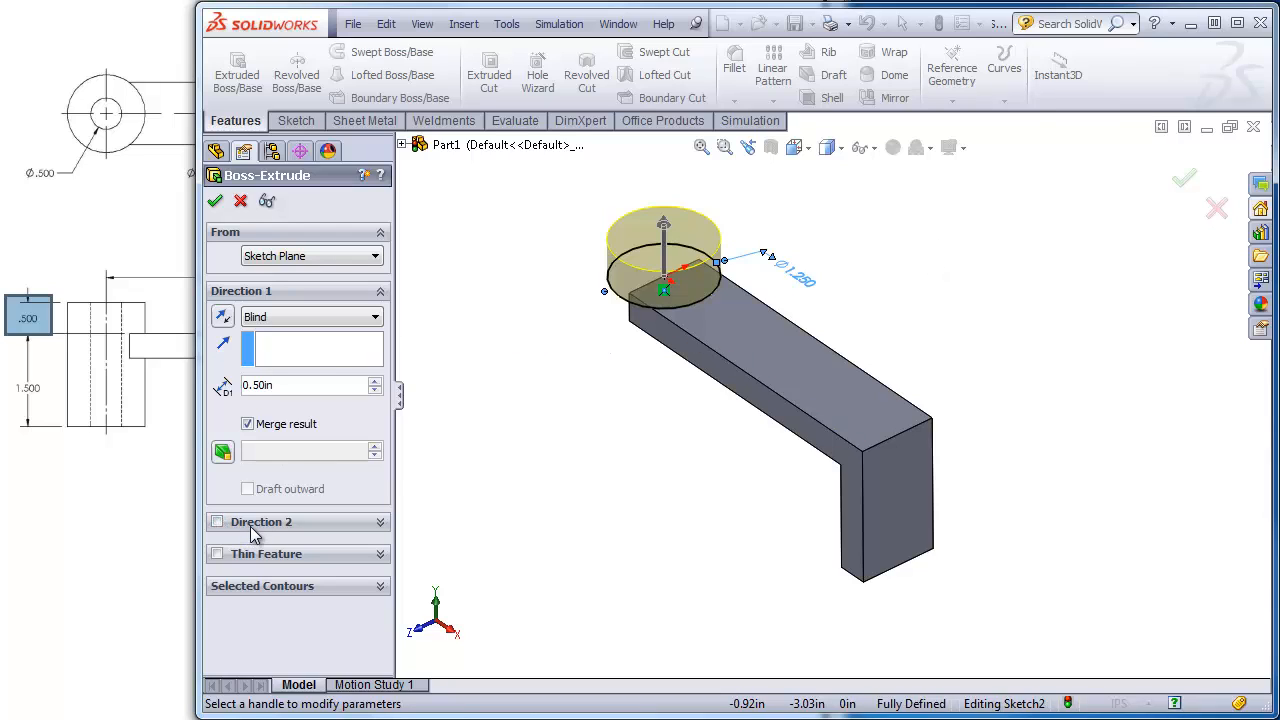
click(217, 522)
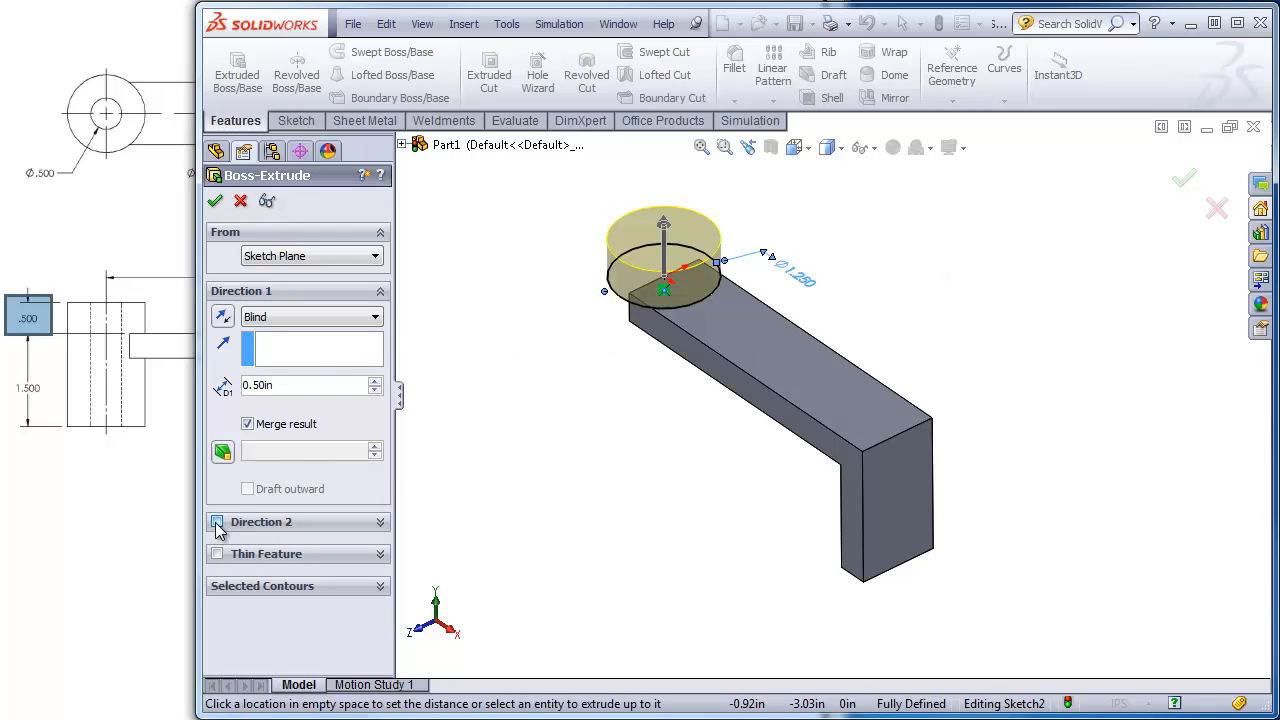
scroll(381, 497, down, 1)
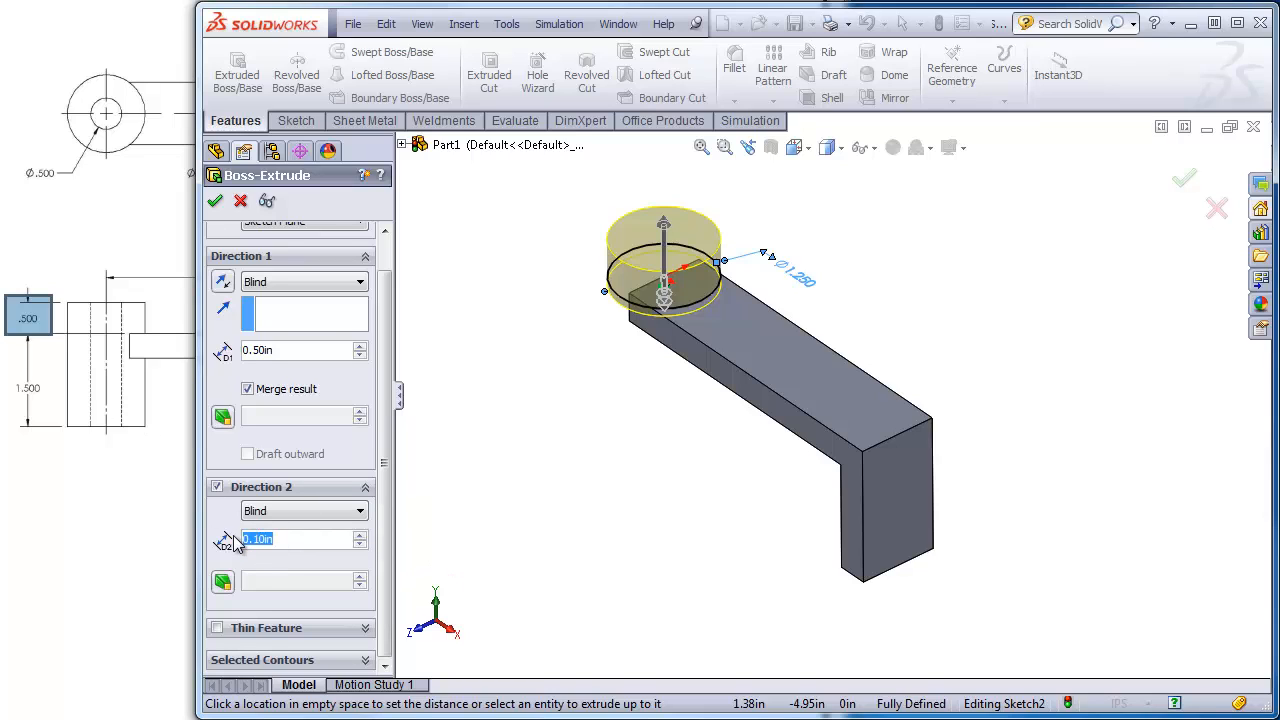
text(1.5)
key(Return)
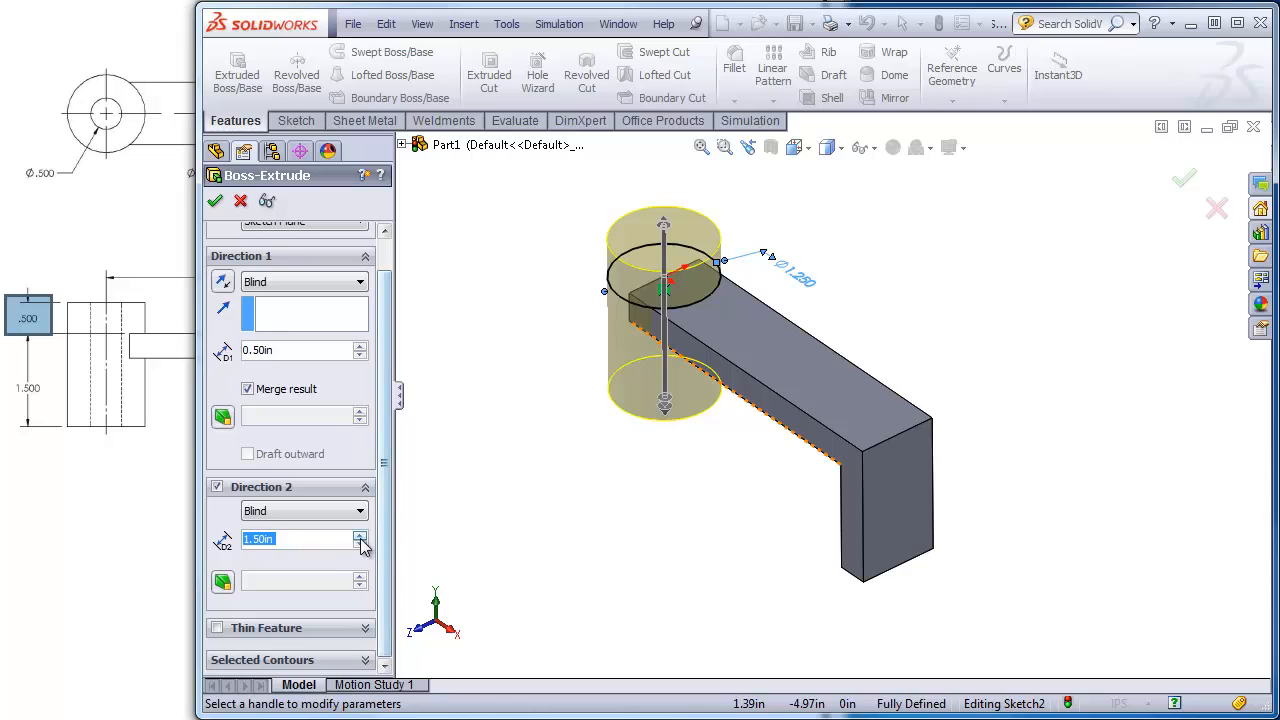
click(215, 201)
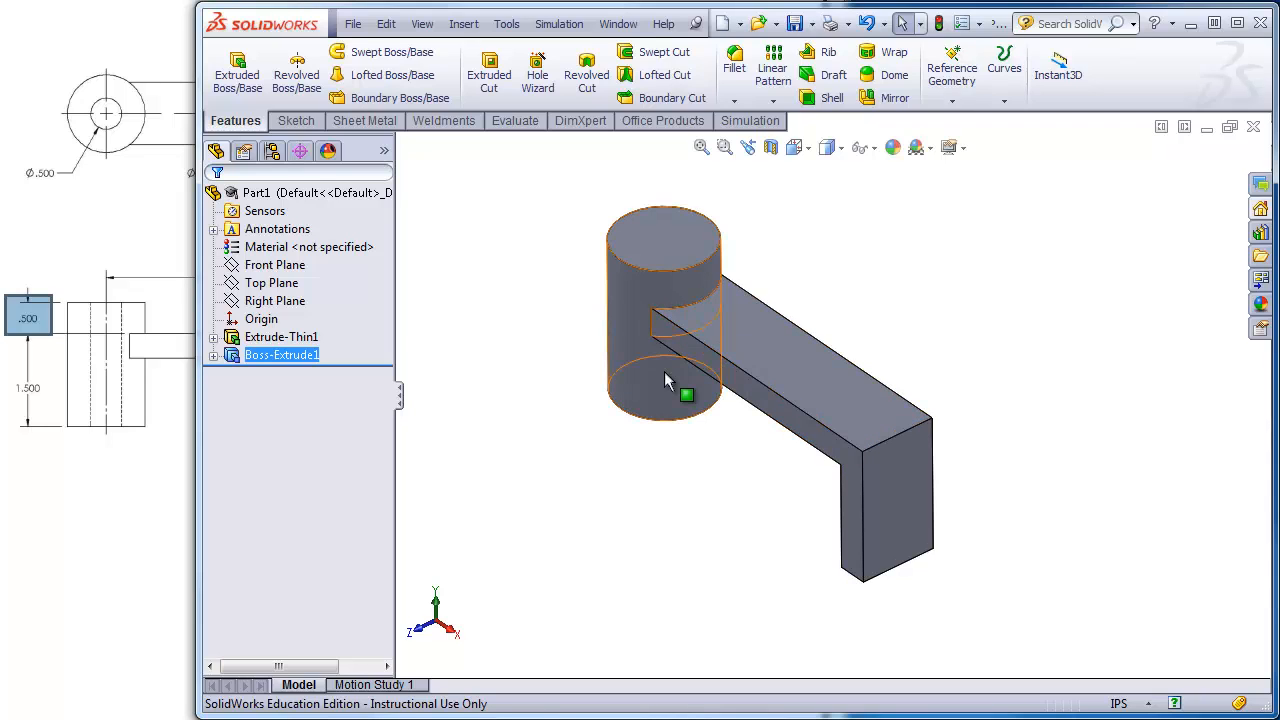
- Reopen the cylindrical boss's extrusion settings to review both directions, then close them without changes
right_click(268, 355)
click(281, 301)
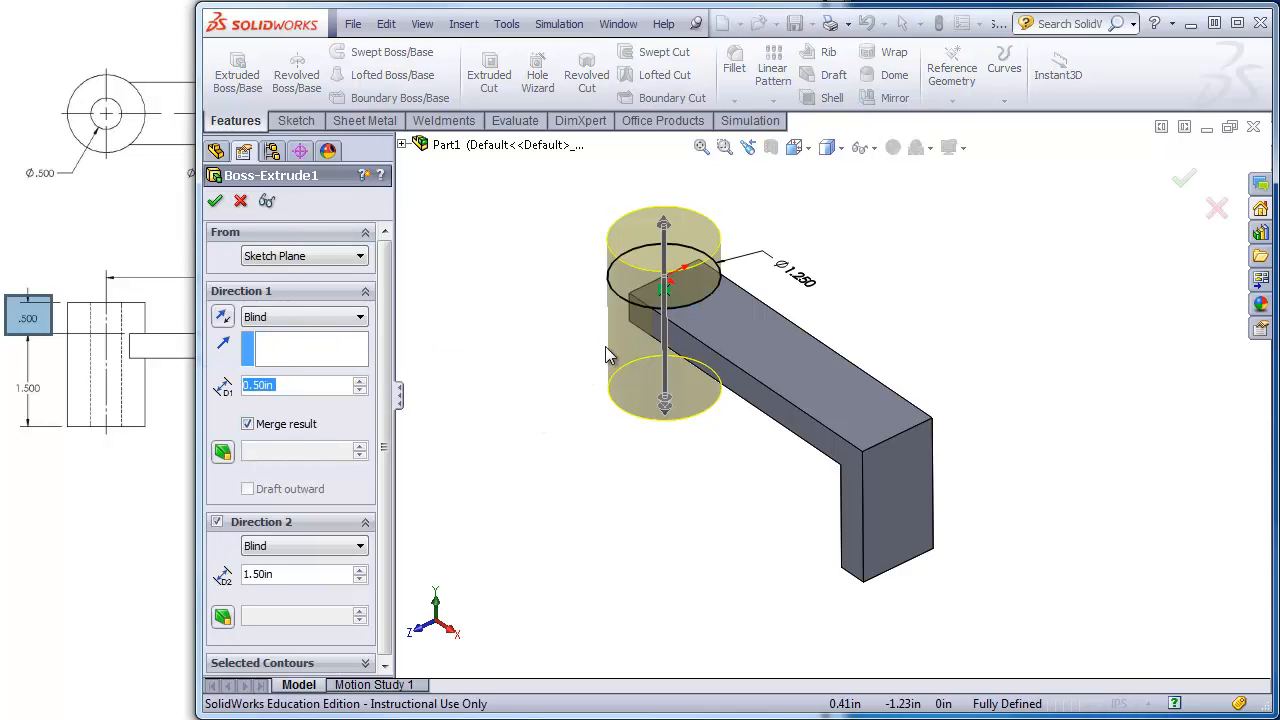
click(218, 200)
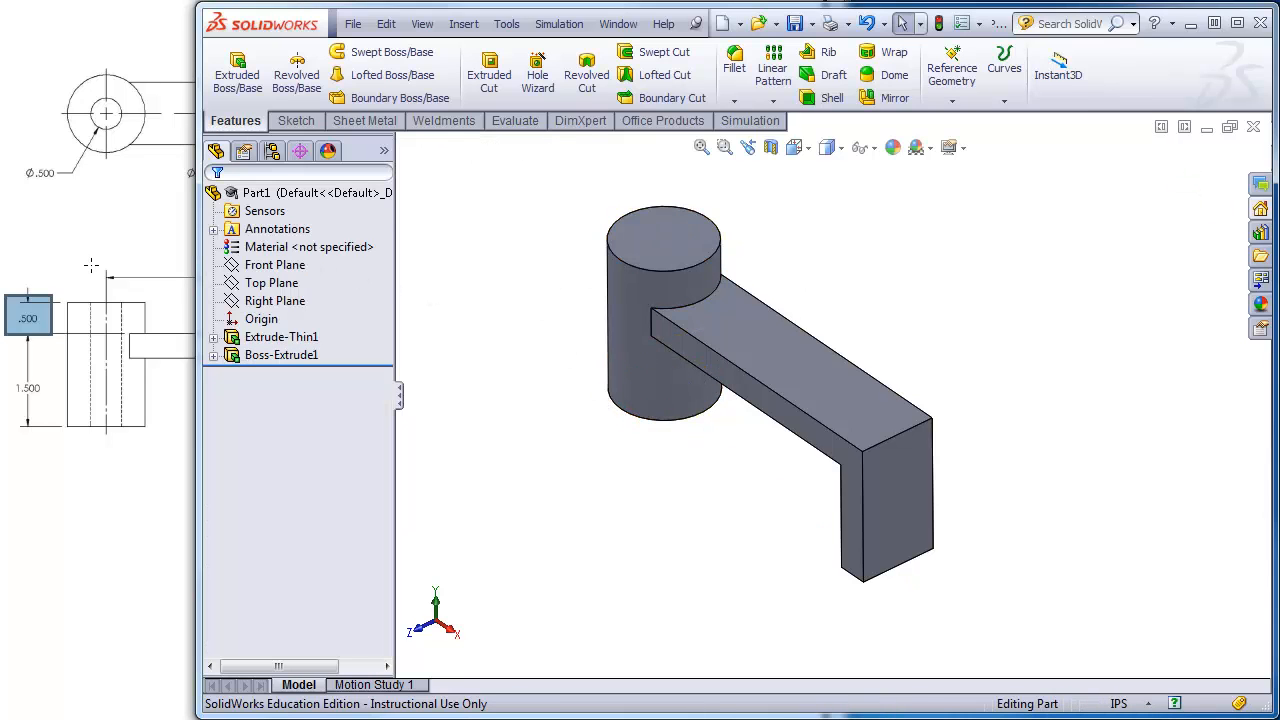
- Start an extruded cut on the boss's top face and sketch a circle of about 0.32 in radius centred on the origin
click(480, 80)
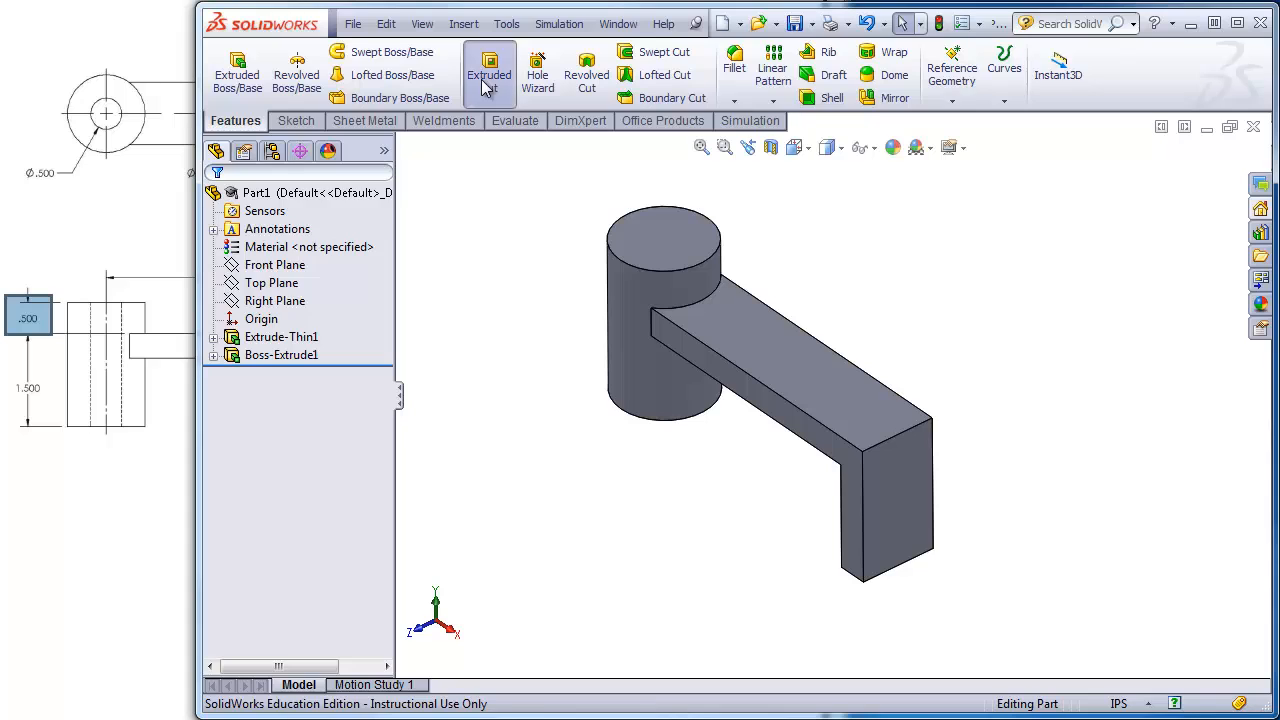
click(680, 245)
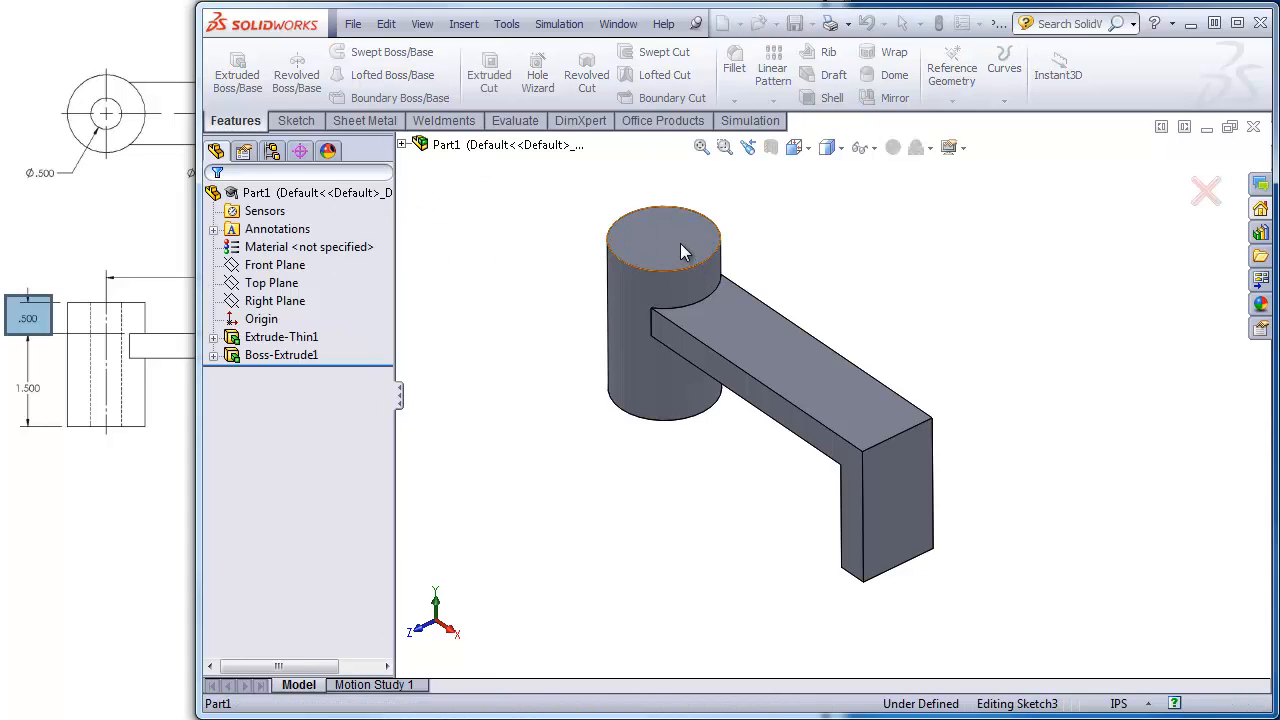
click(313, 121)
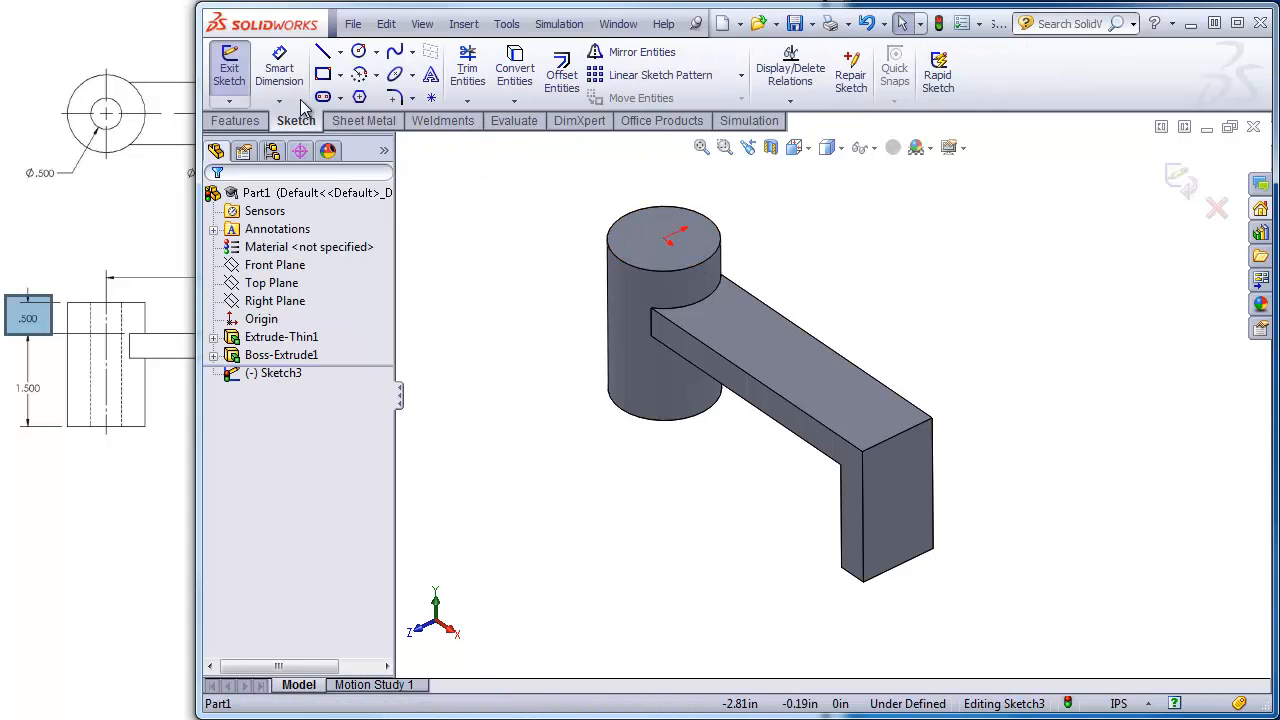
click(358, 51)
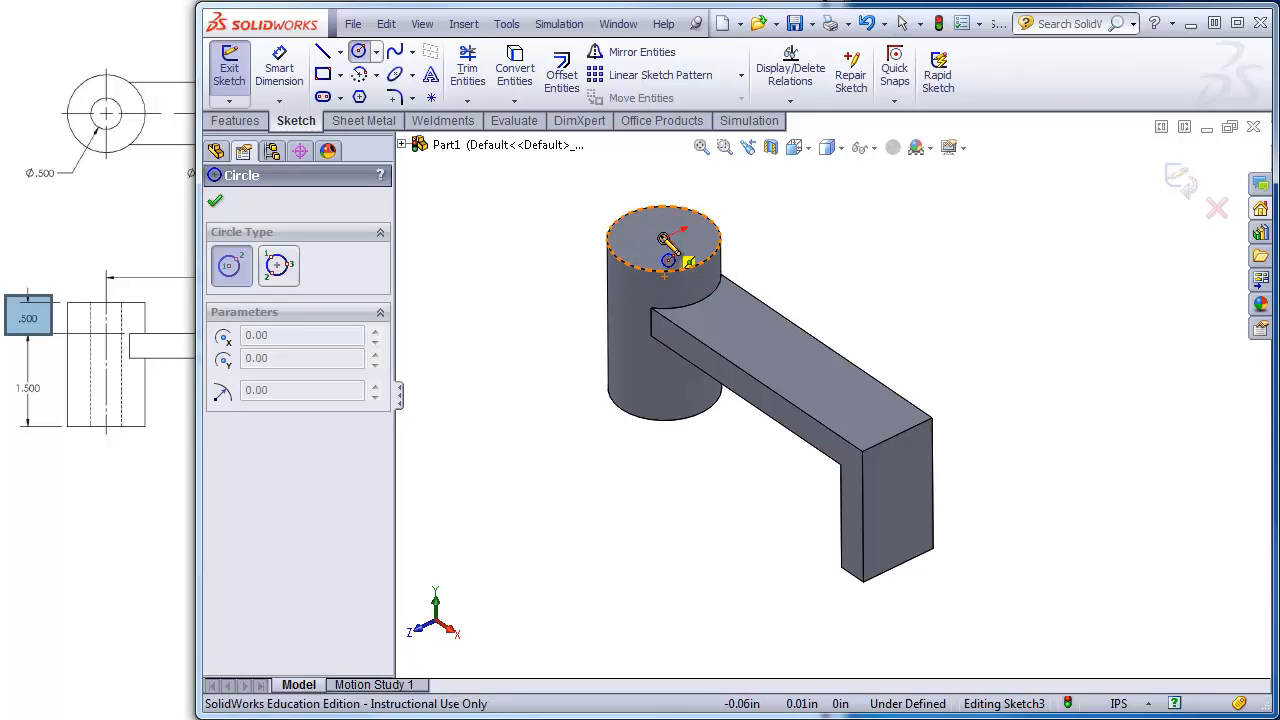
mouse_move(663, 238)
mouse_down()
mouse_move(690, 240)
mouse_move(686, 230)
mouse_up()
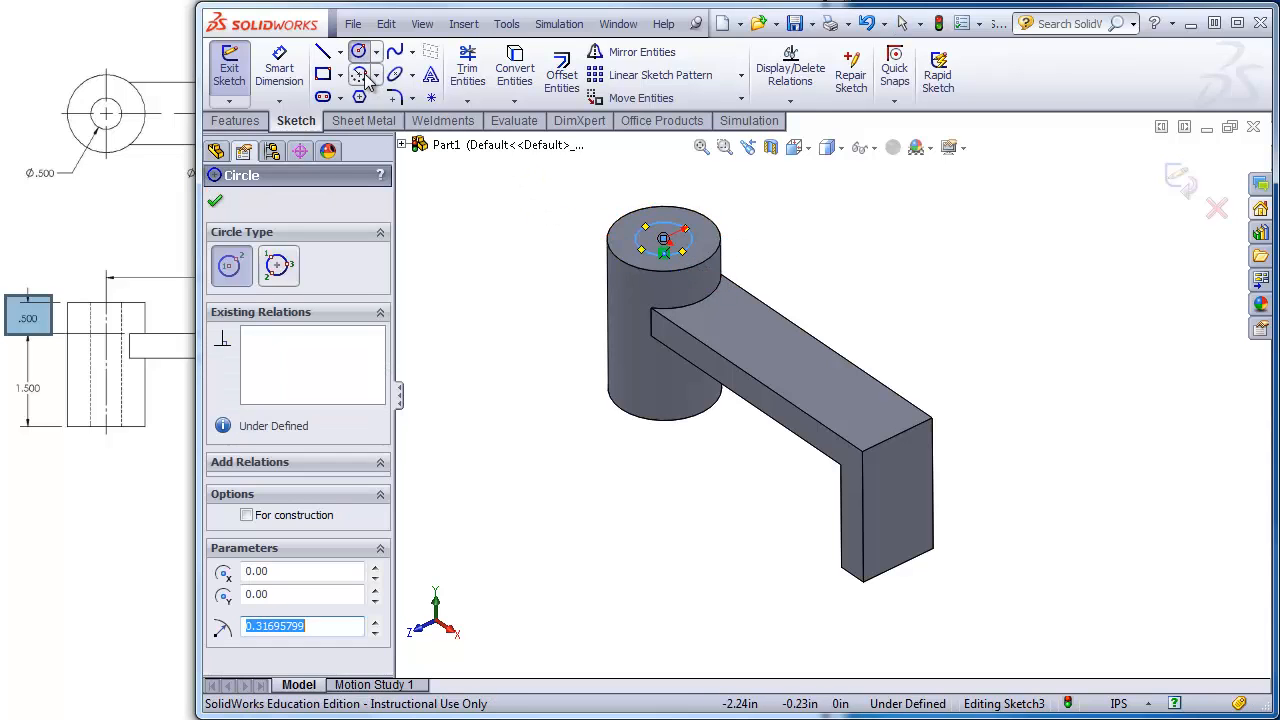
- Dimension the sketched circle on the boss's top face to a 0.5 in diameter
click(290, 75)
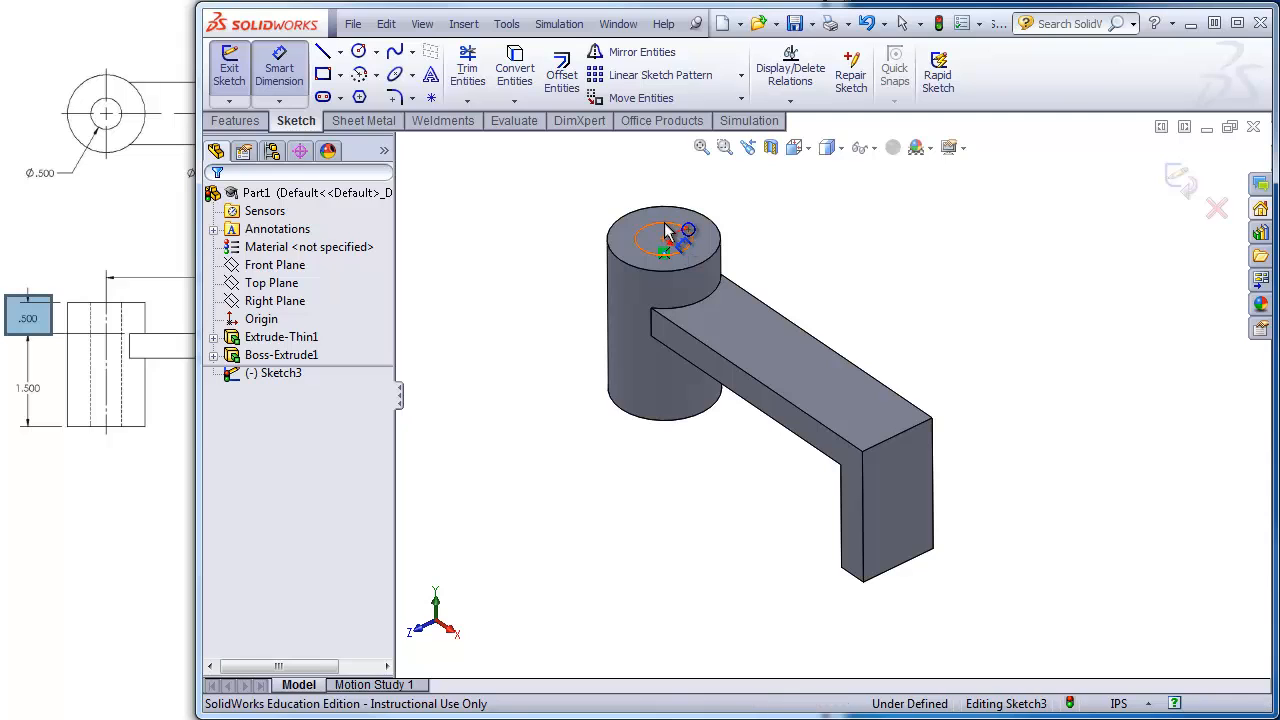
click(638, 187)
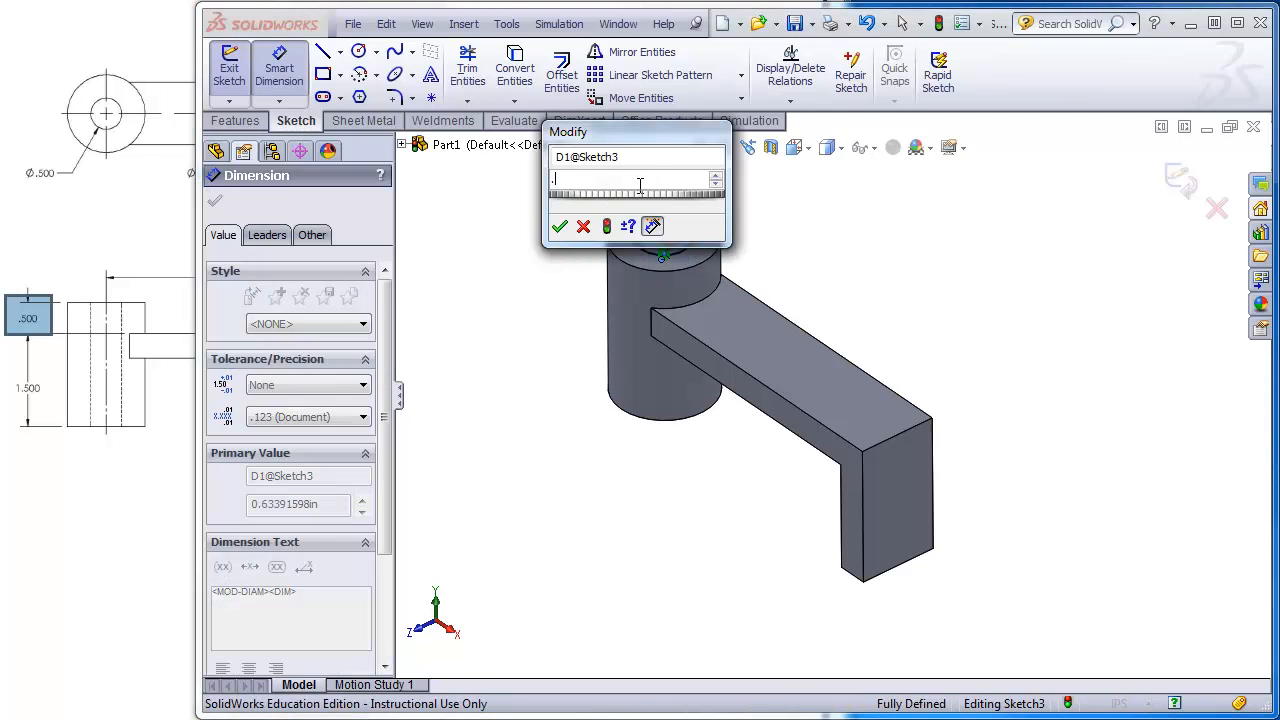
text(.5)
key(Return)
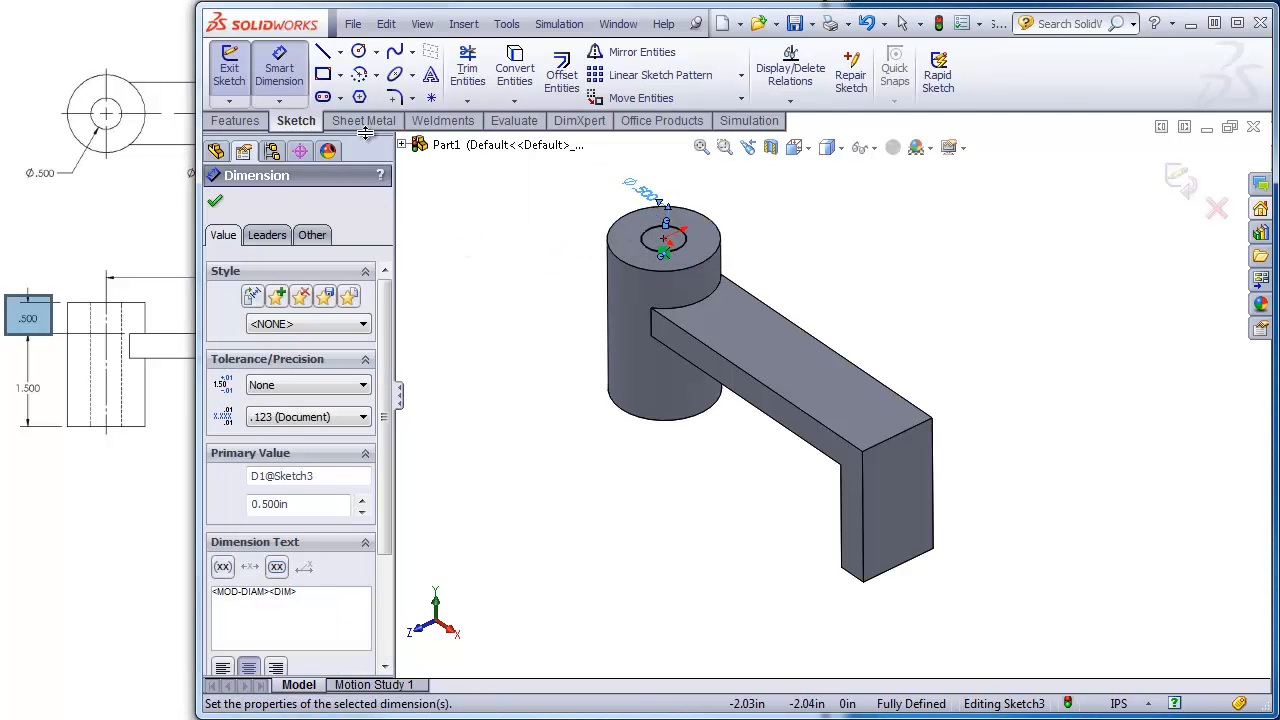
- Finish the circle sketch and cut it Through All to make the boss's central hole
click(1178, 180)
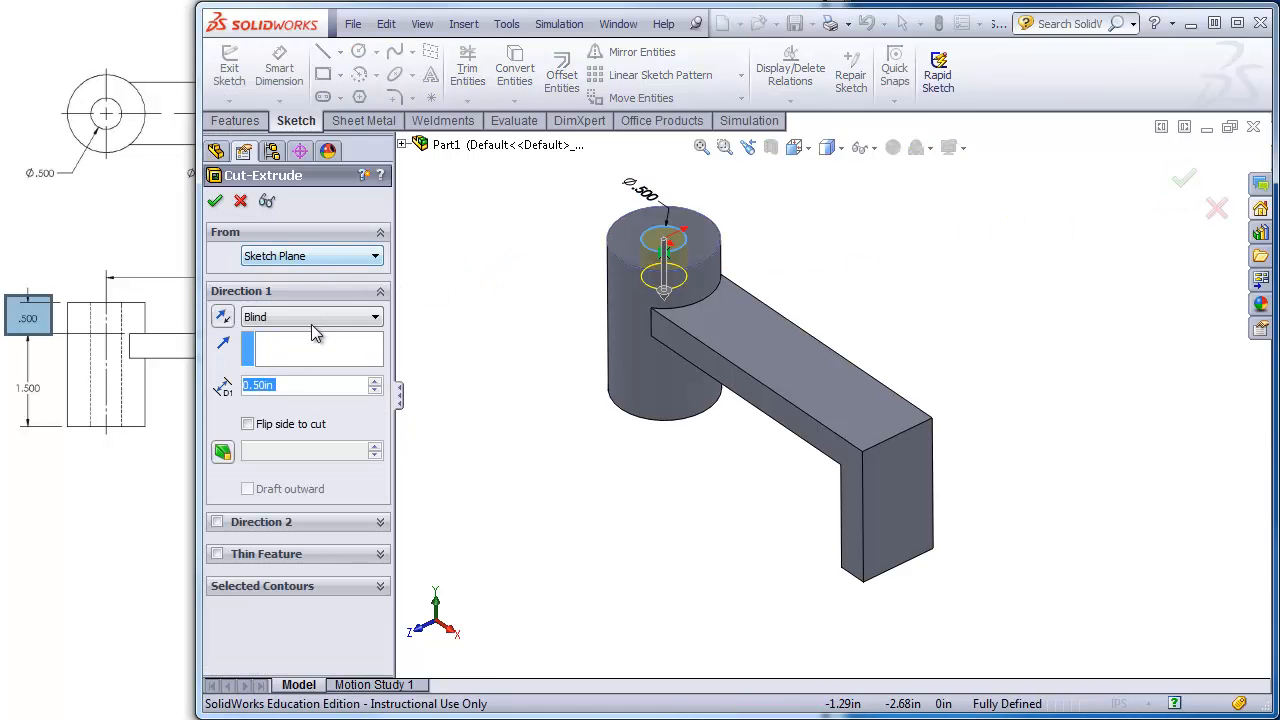
click(293, 319)
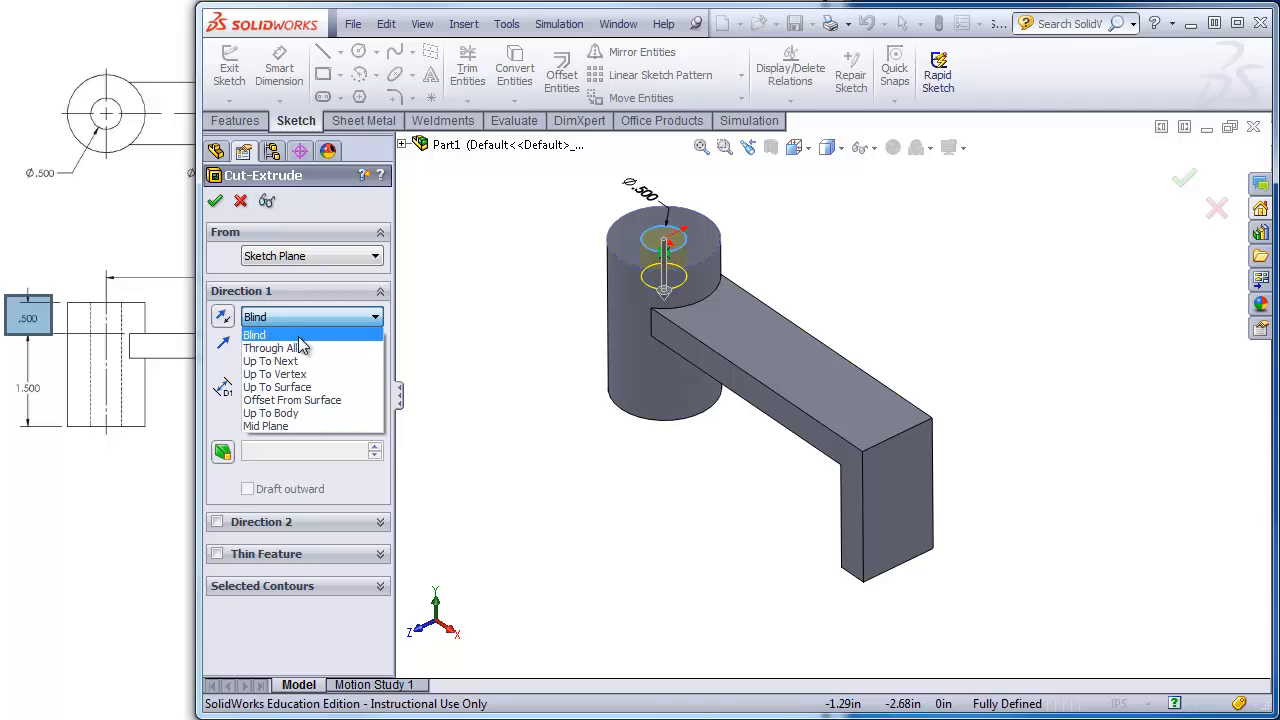
click(299, 346)
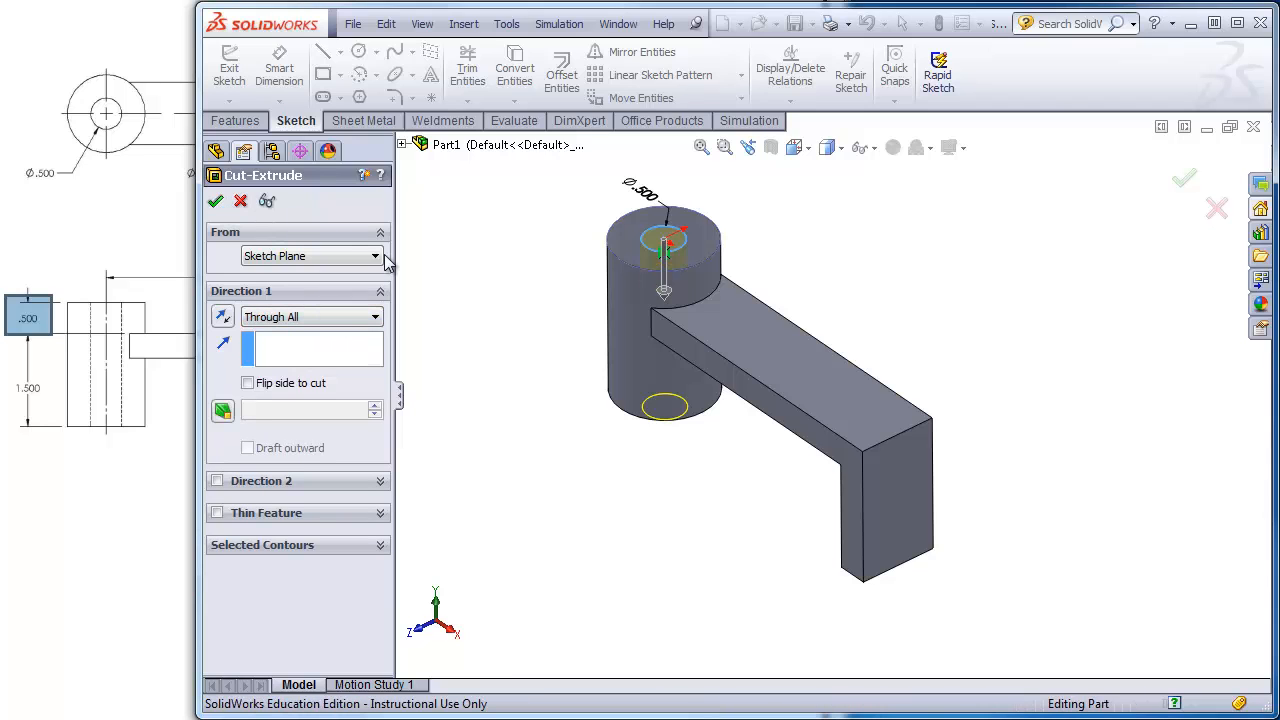
key(Return)
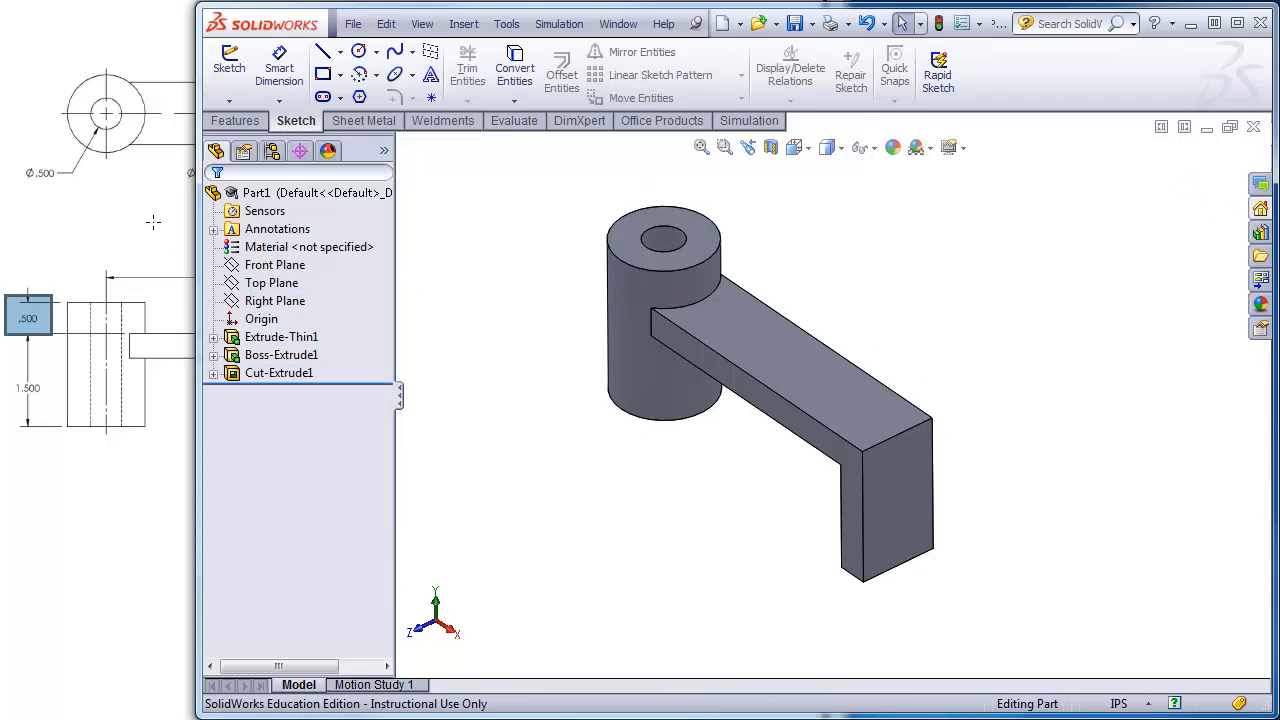
- Check the drawing, start an extruded cut on the arm's top face, and sketch a circle of about 0.28 in radius near the bend
click(151, 220)
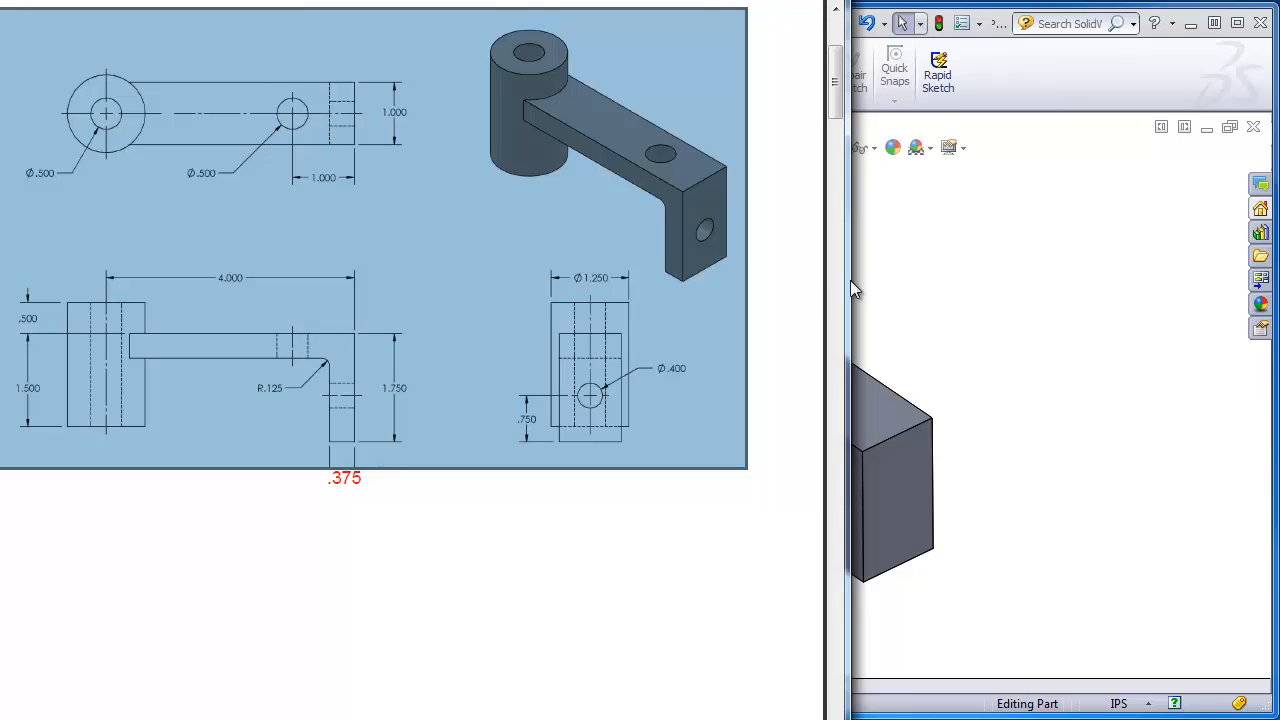
click(925, 308)
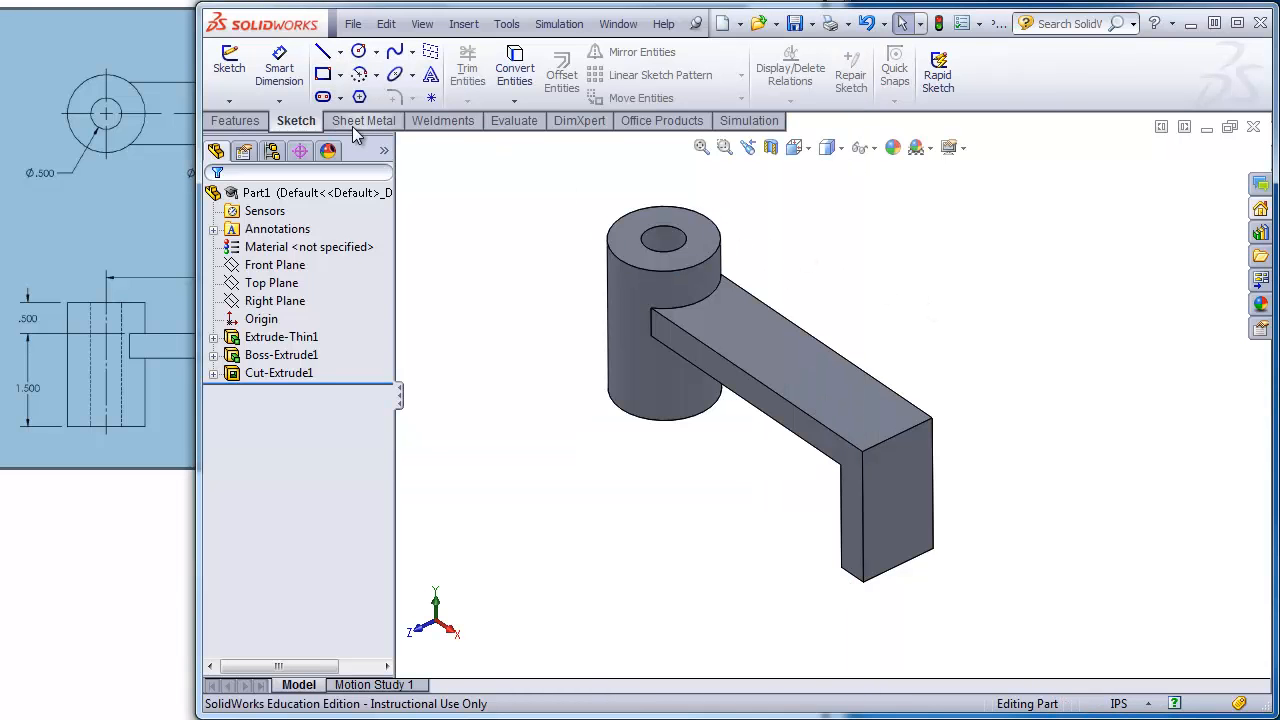
click(236, 121)
click(489, 77)
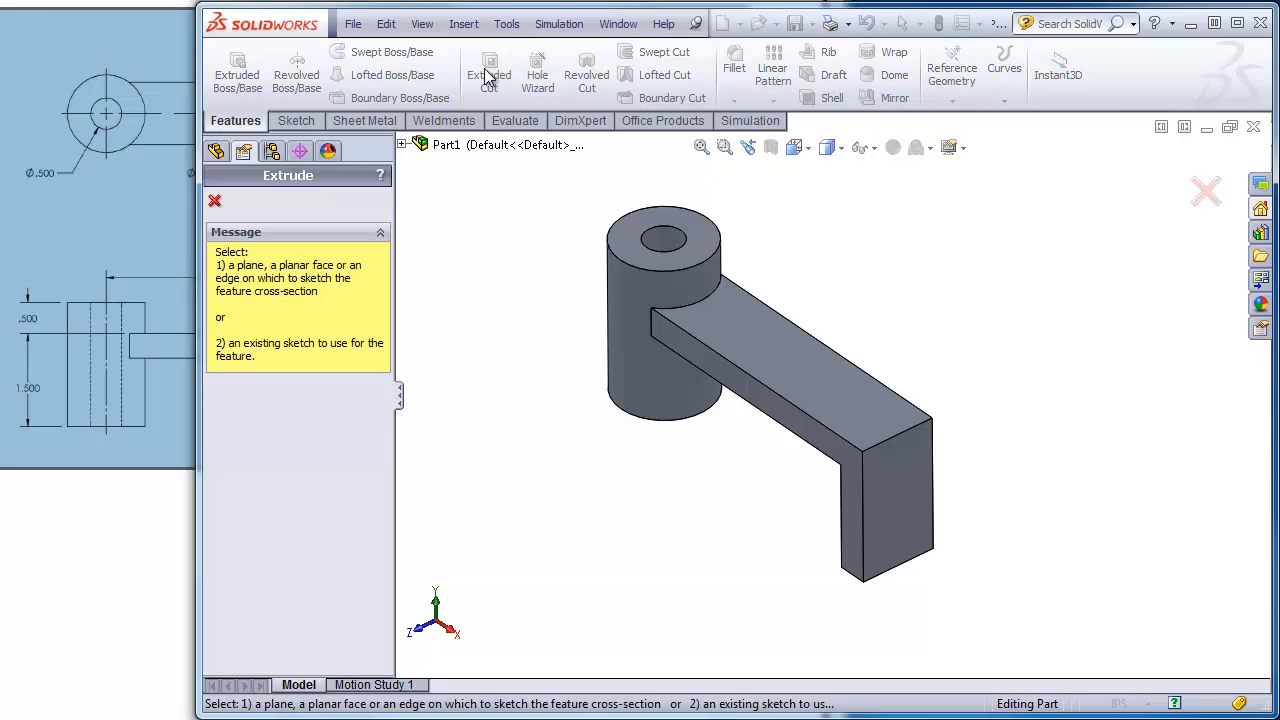
click(778, 366)
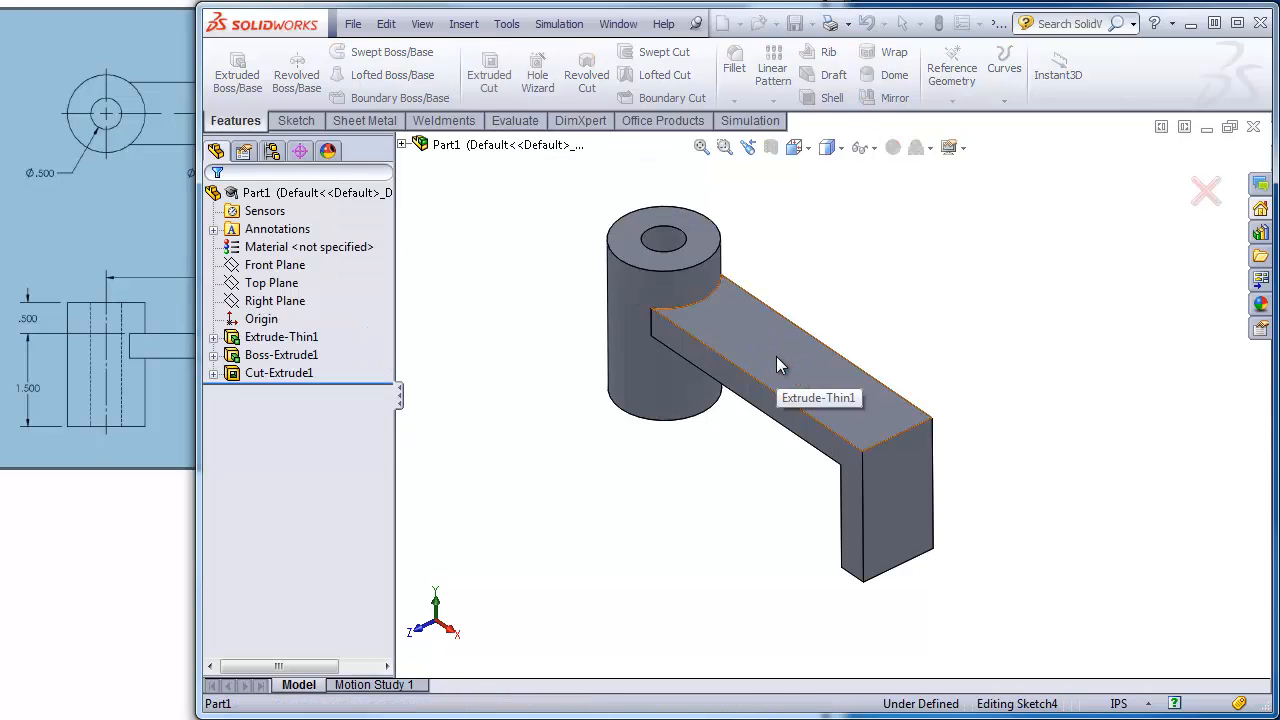
click(312, 119)
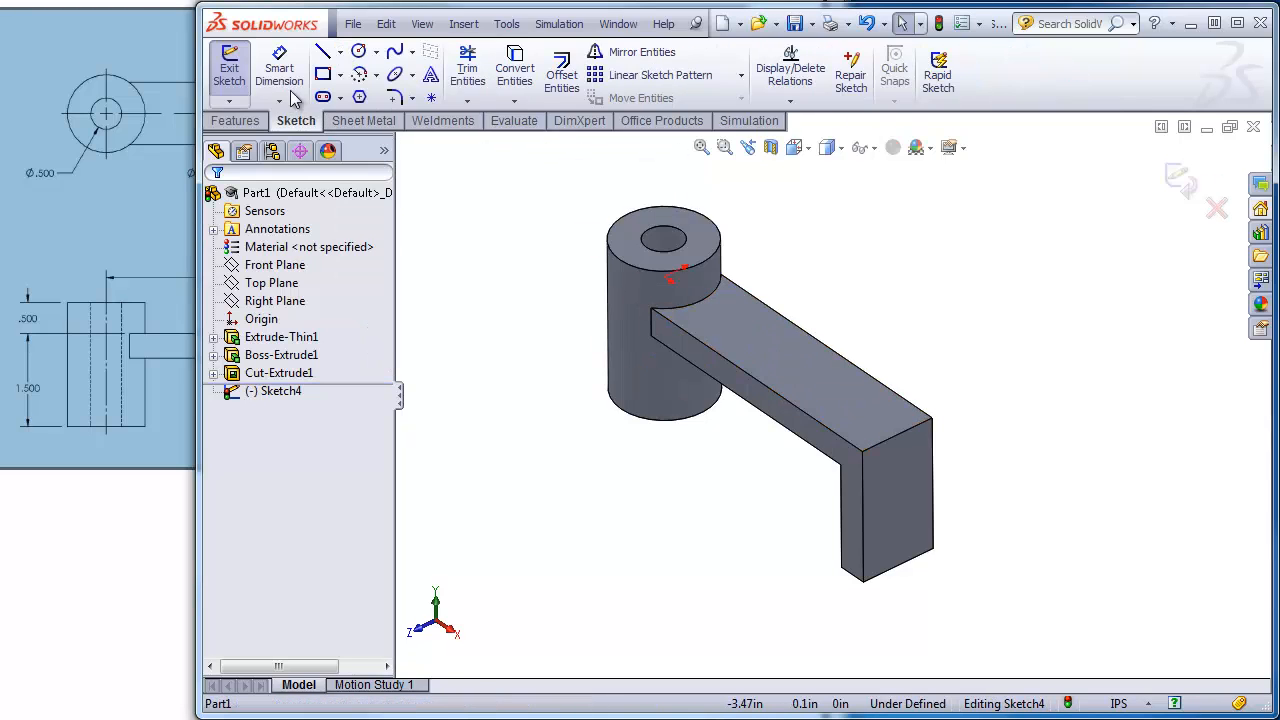
click(358, 55)
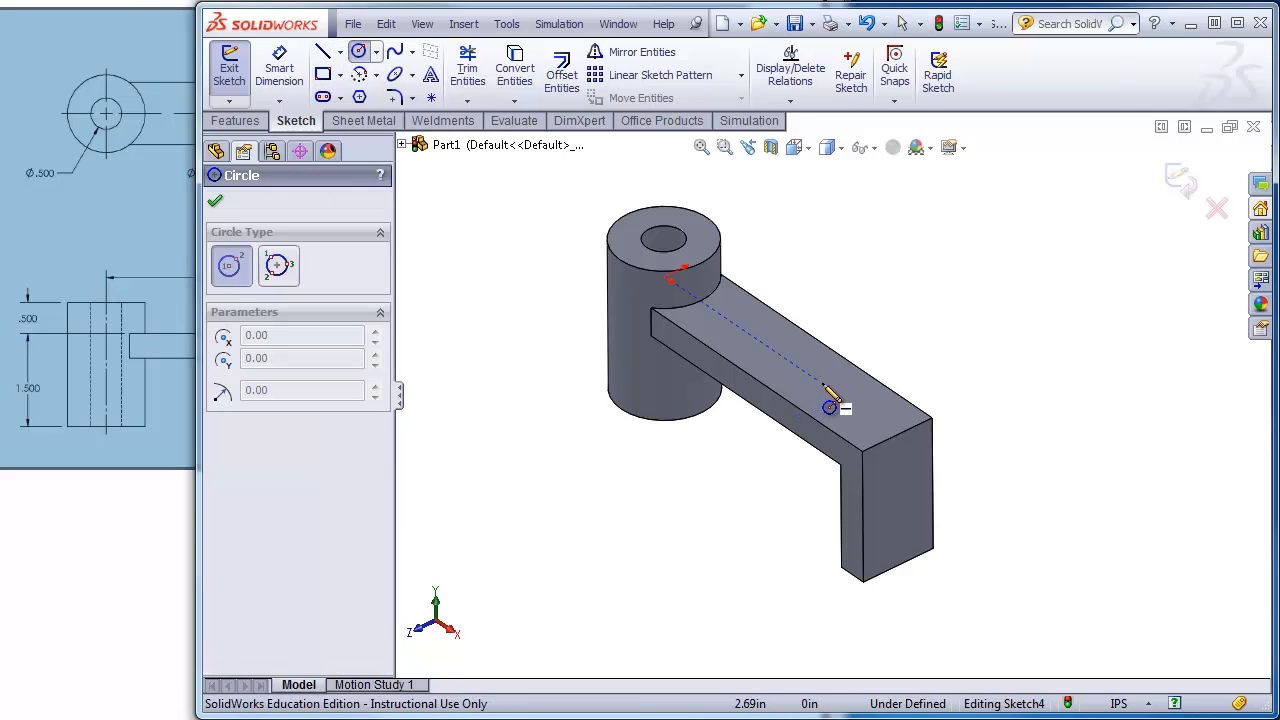
click(822, 384)
click(848, 412)
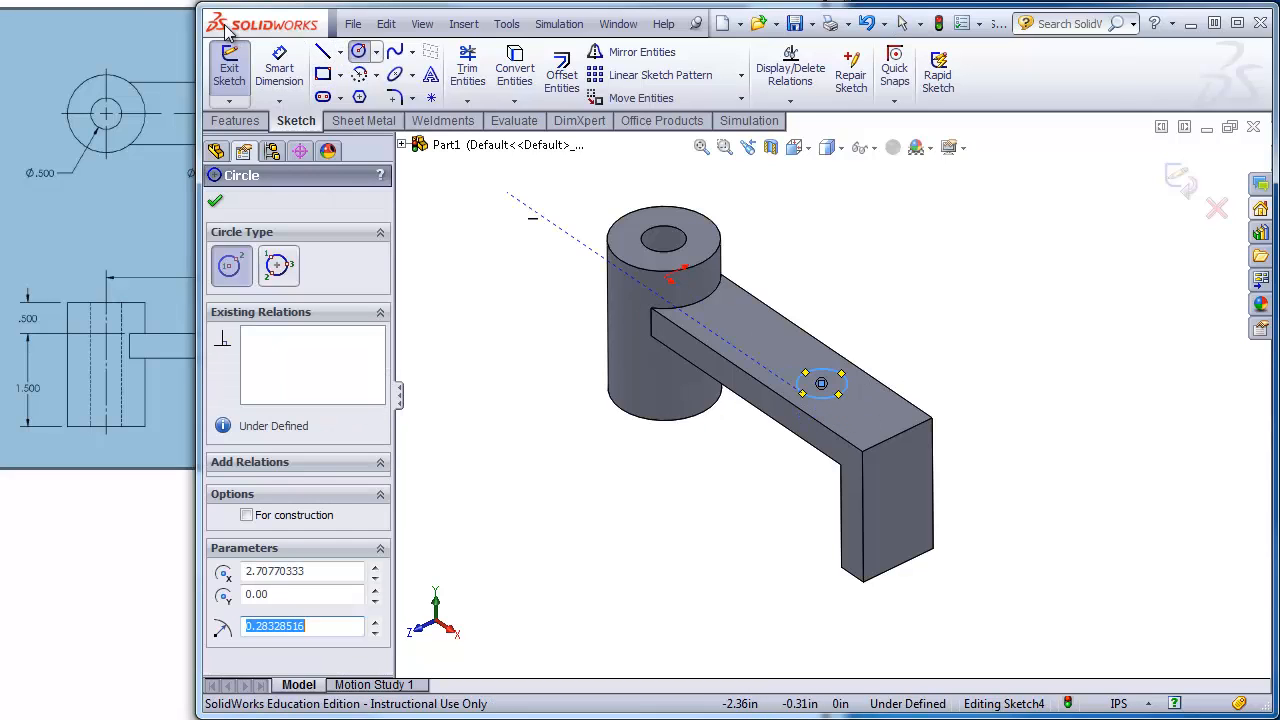
- Check the arm hole's dimensions in the drawing and set the new circle's diameter to 0.5 in
key(alt+Tab)
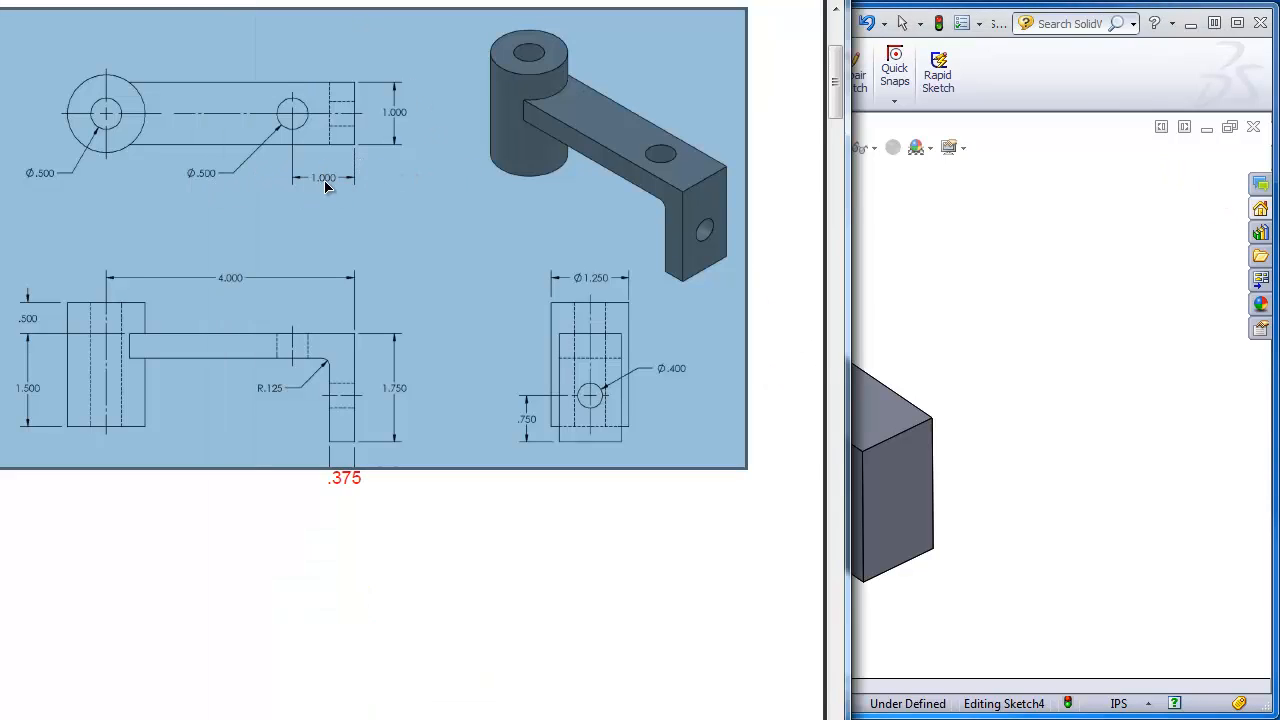
click(1009, 94)
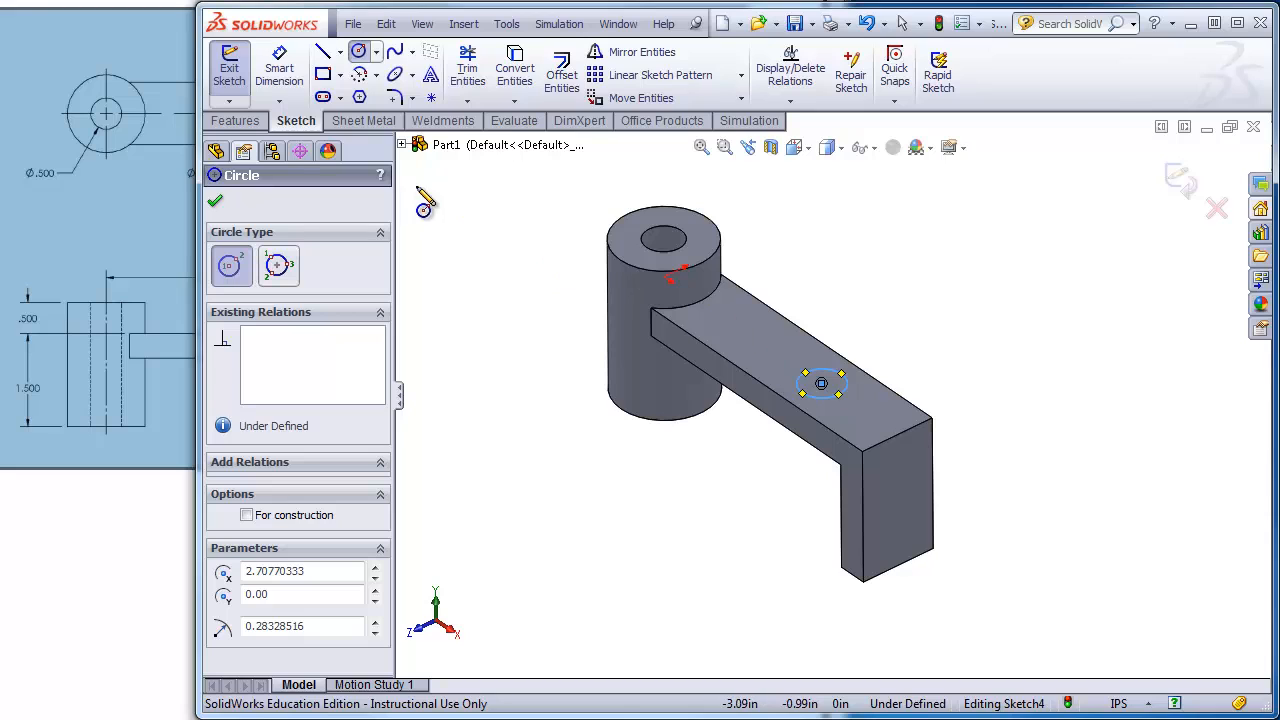
click(270, 78)
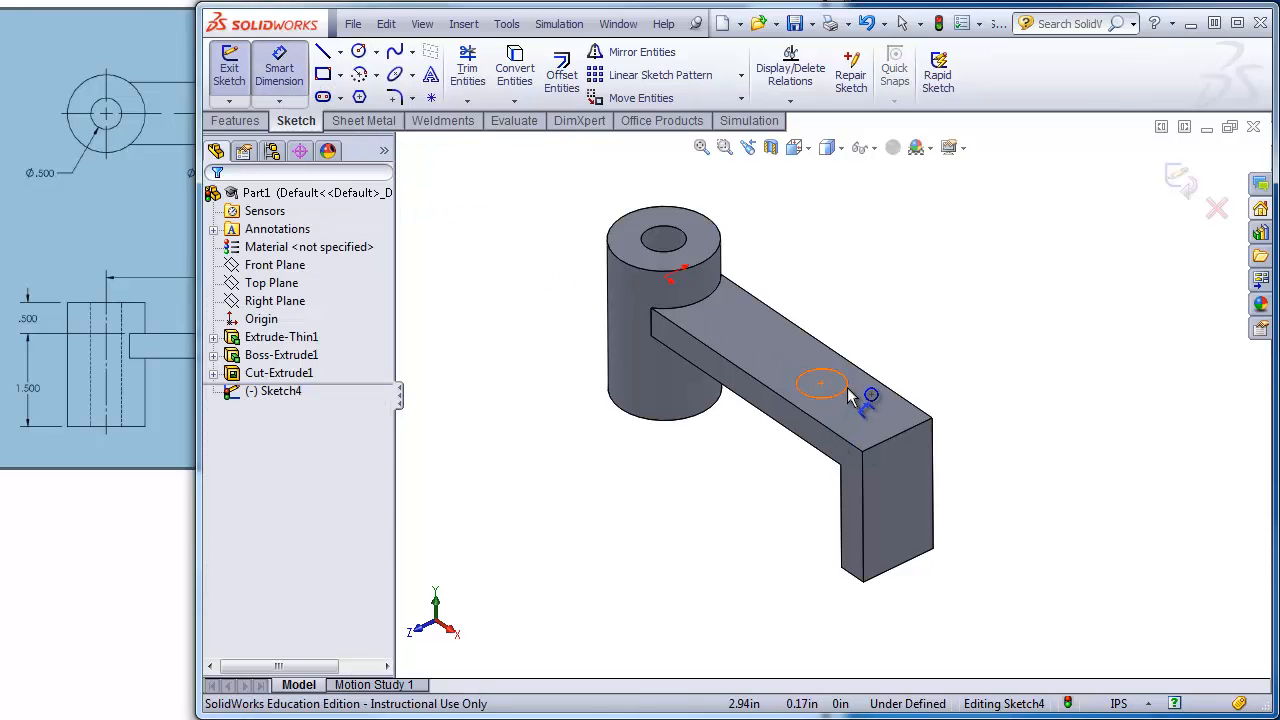
click(850, 394)
click(945, 388)
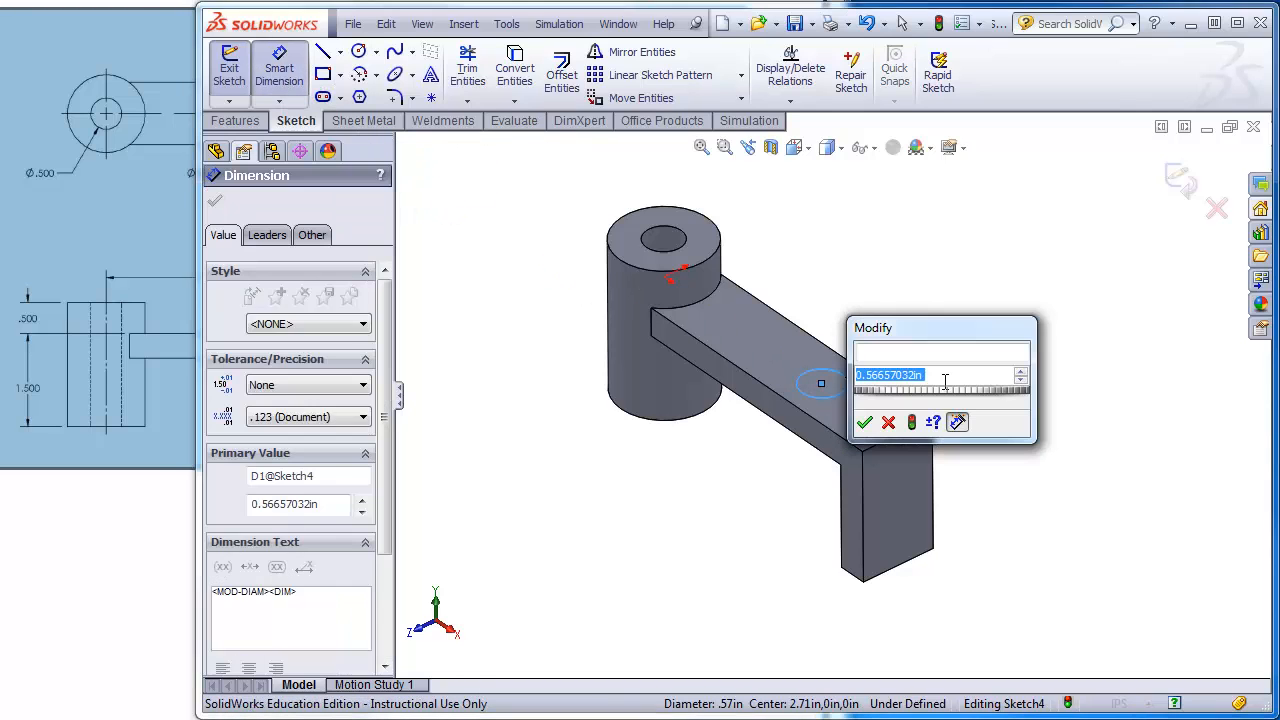
text(.5)
key(Return)
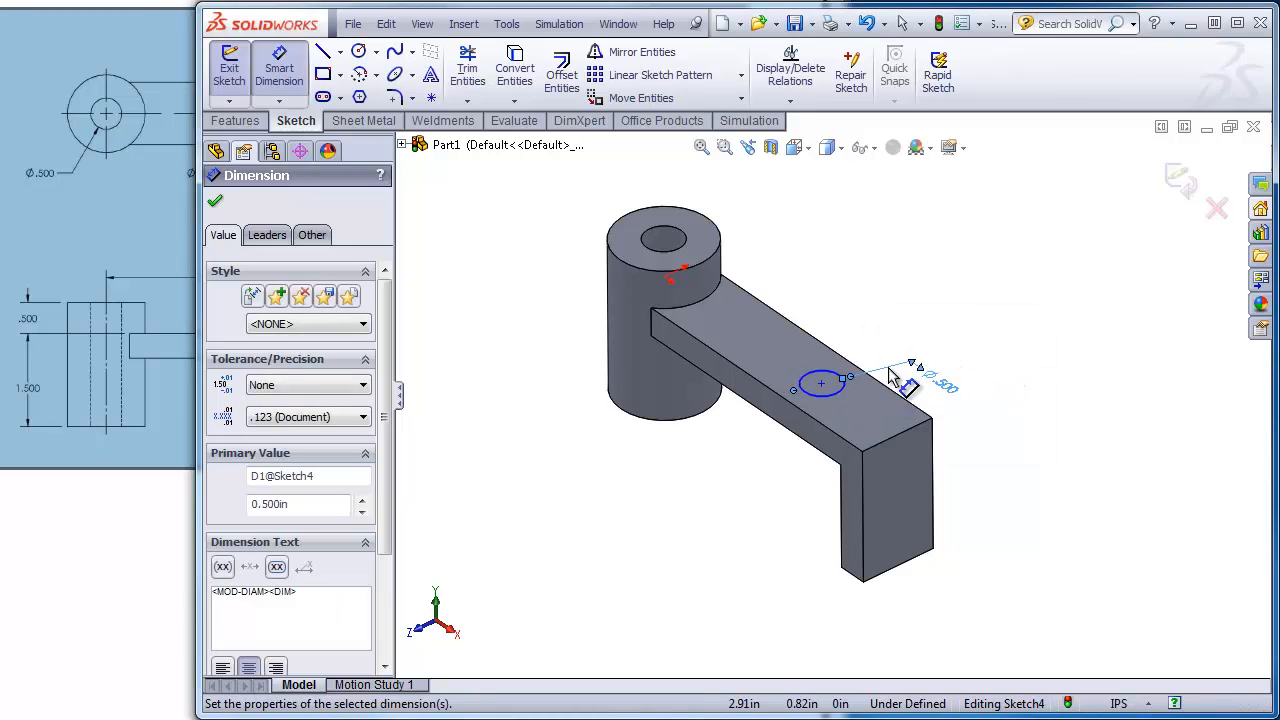
- Dimension the circle's centre 1.000 in from the arm's outer end edge
click(840, 394)
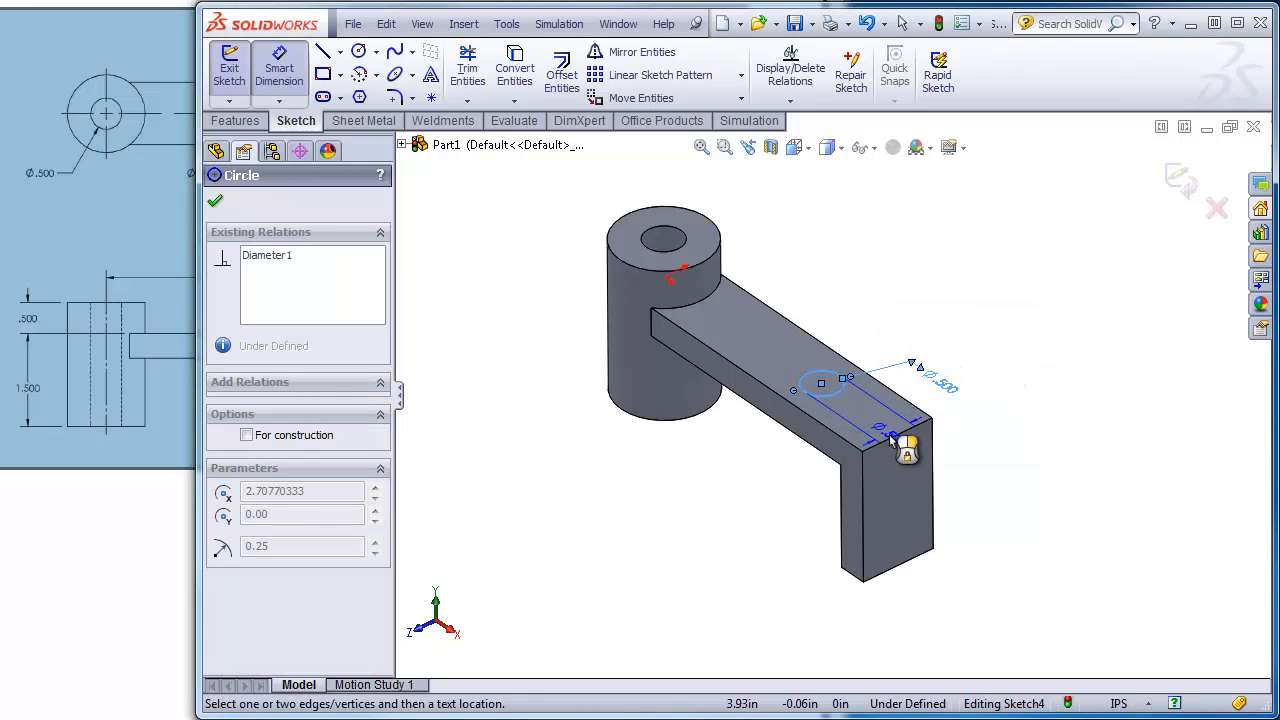
click(893, 443)
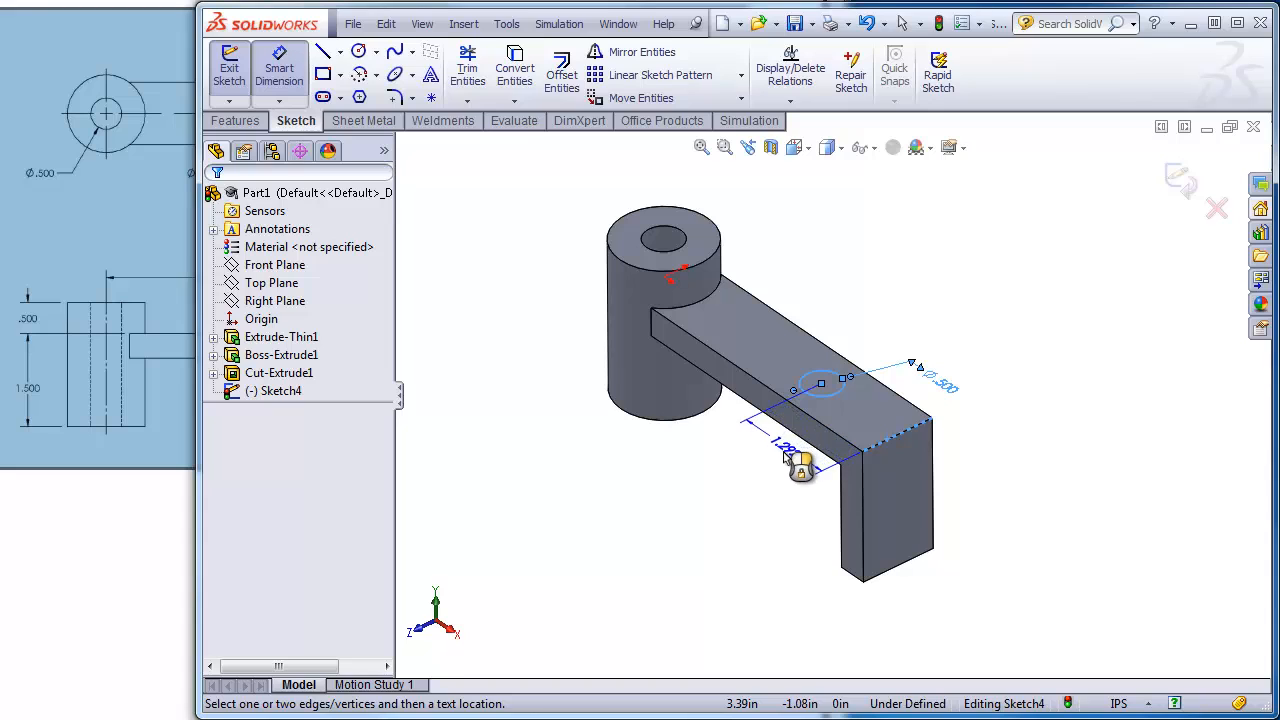
click(783, 456)
text(1.000in)
key(Return)
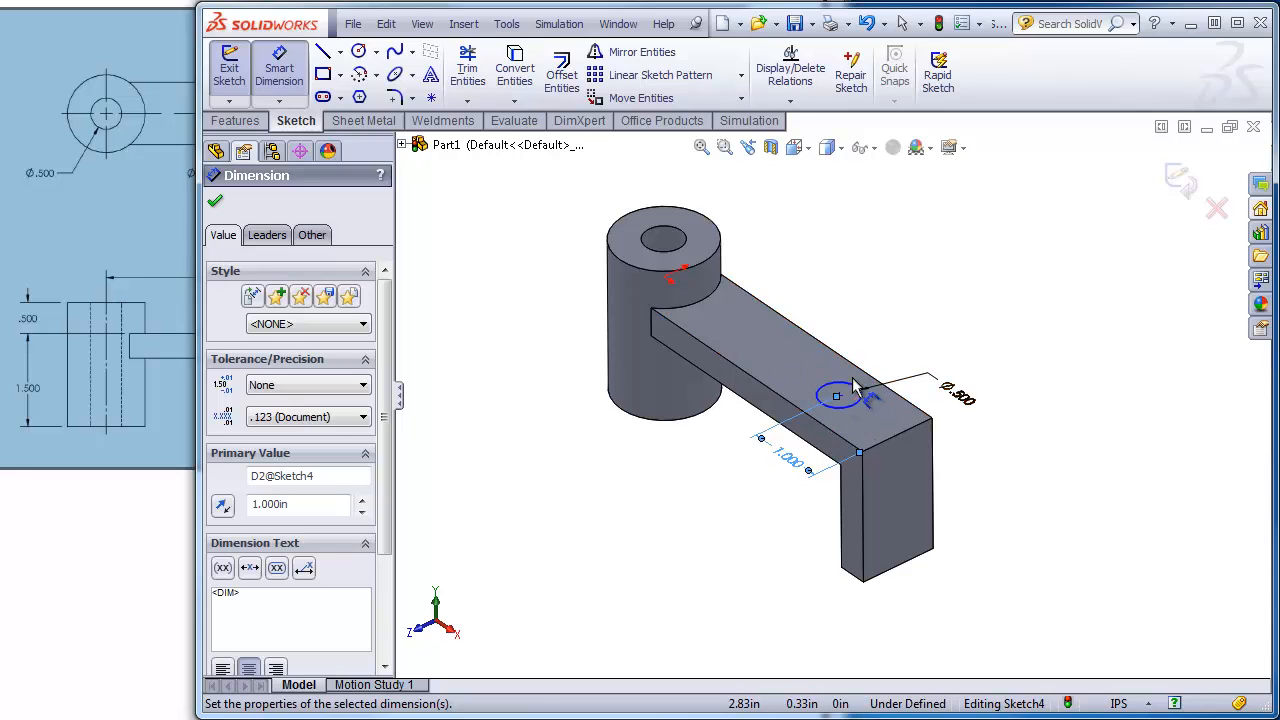
- Add a Horizontal relation between the origin and the arm circle's centre to fully define the sketch
click(808, 150)
click(896, 250)
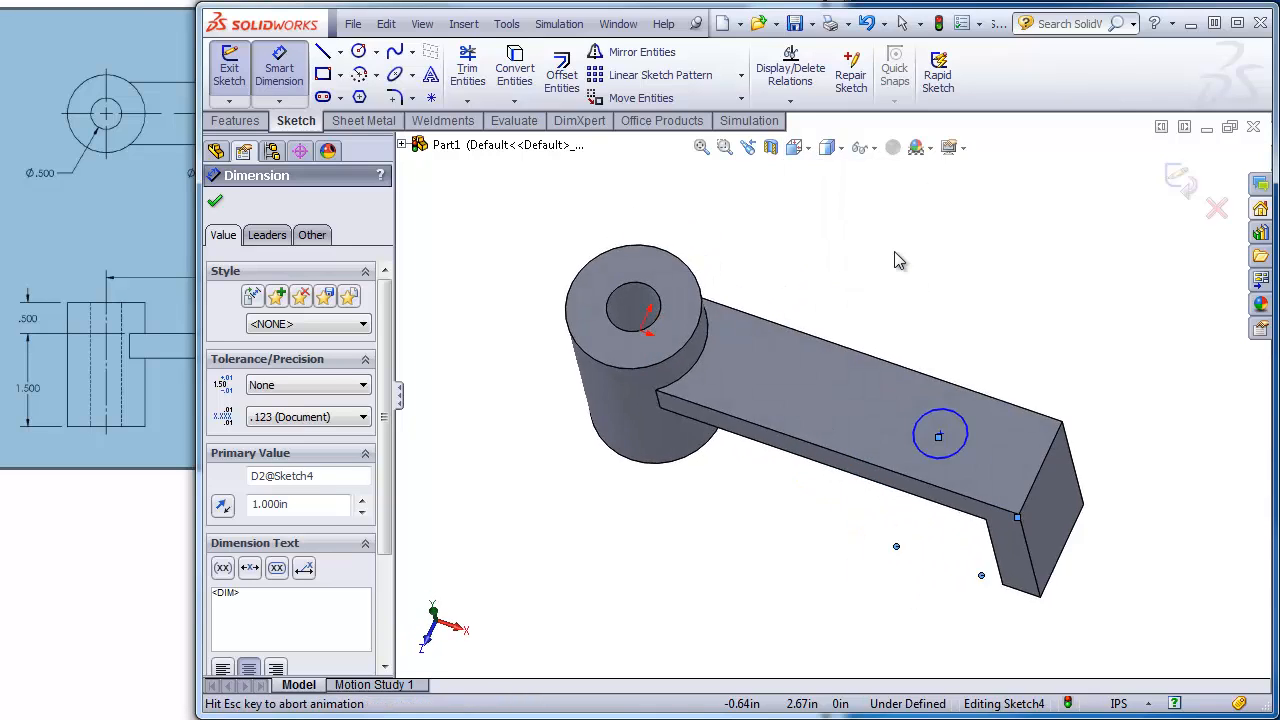
key(Escape)
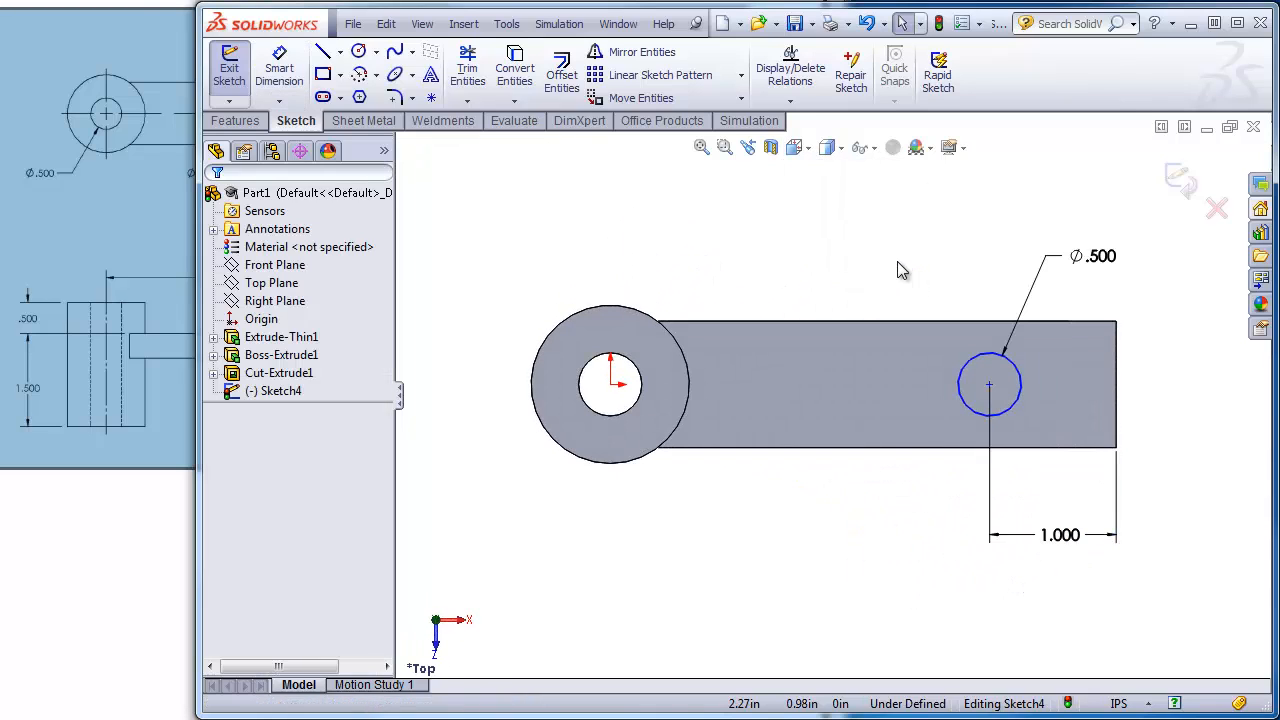
click(617, 389)
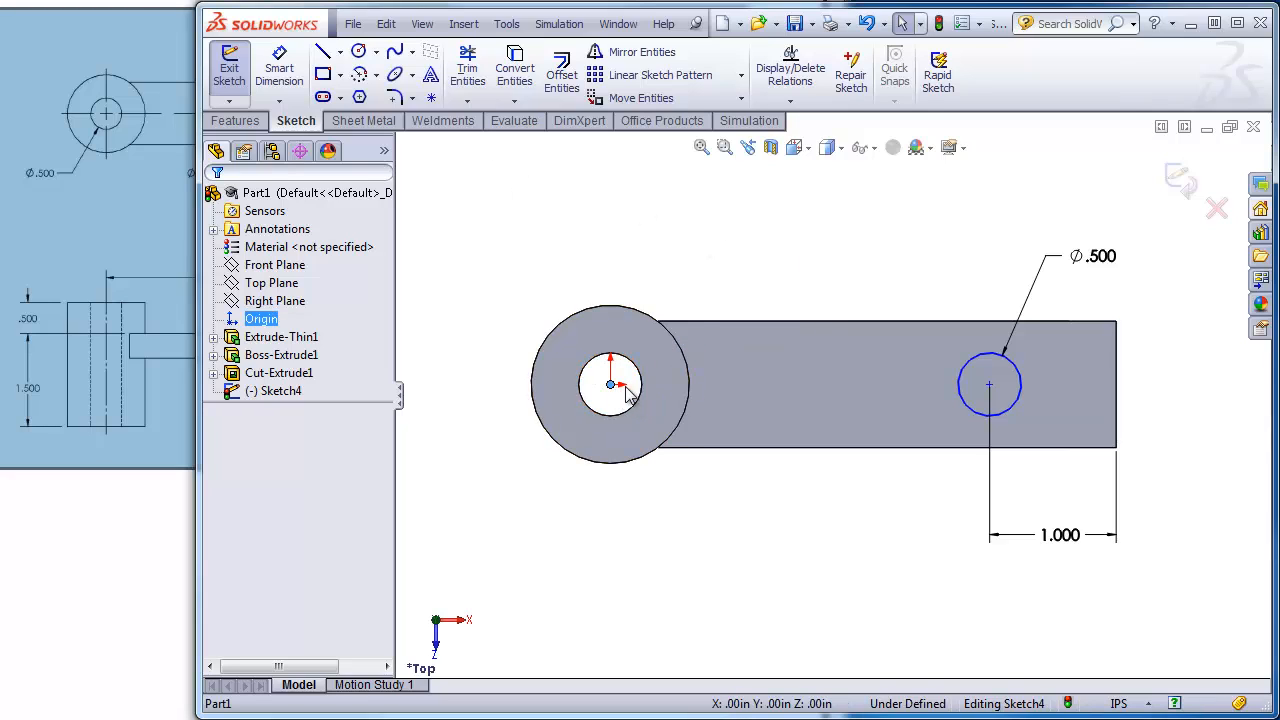
ctrl+click(989, 384)
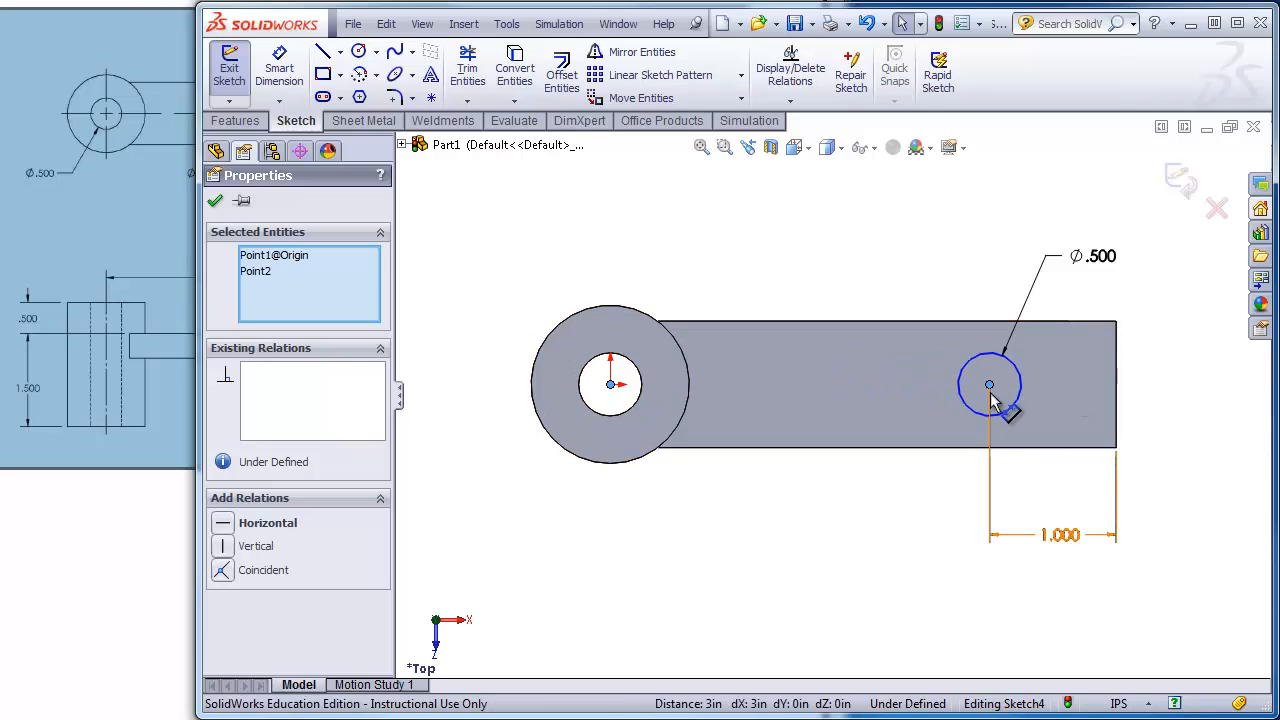
click(223, 523)
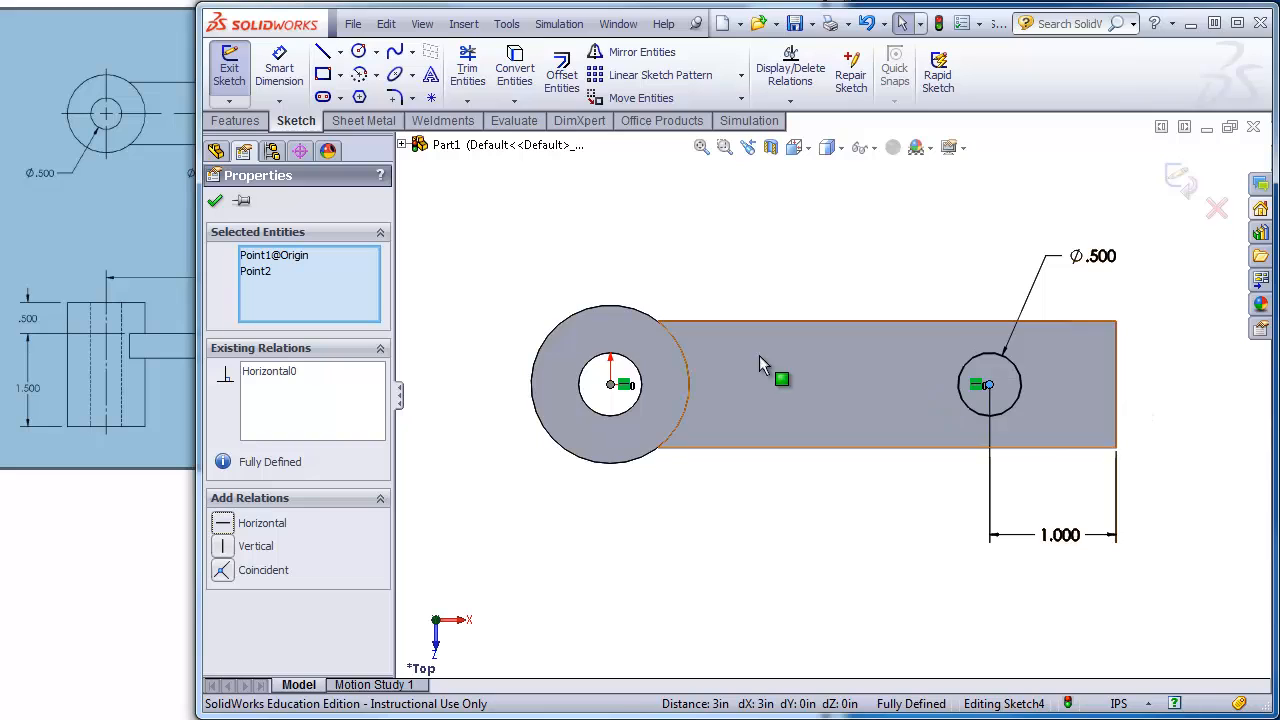
- Finish the arm circle sketch and cut it Through All to make the hole in the arm
click(1177, 173)
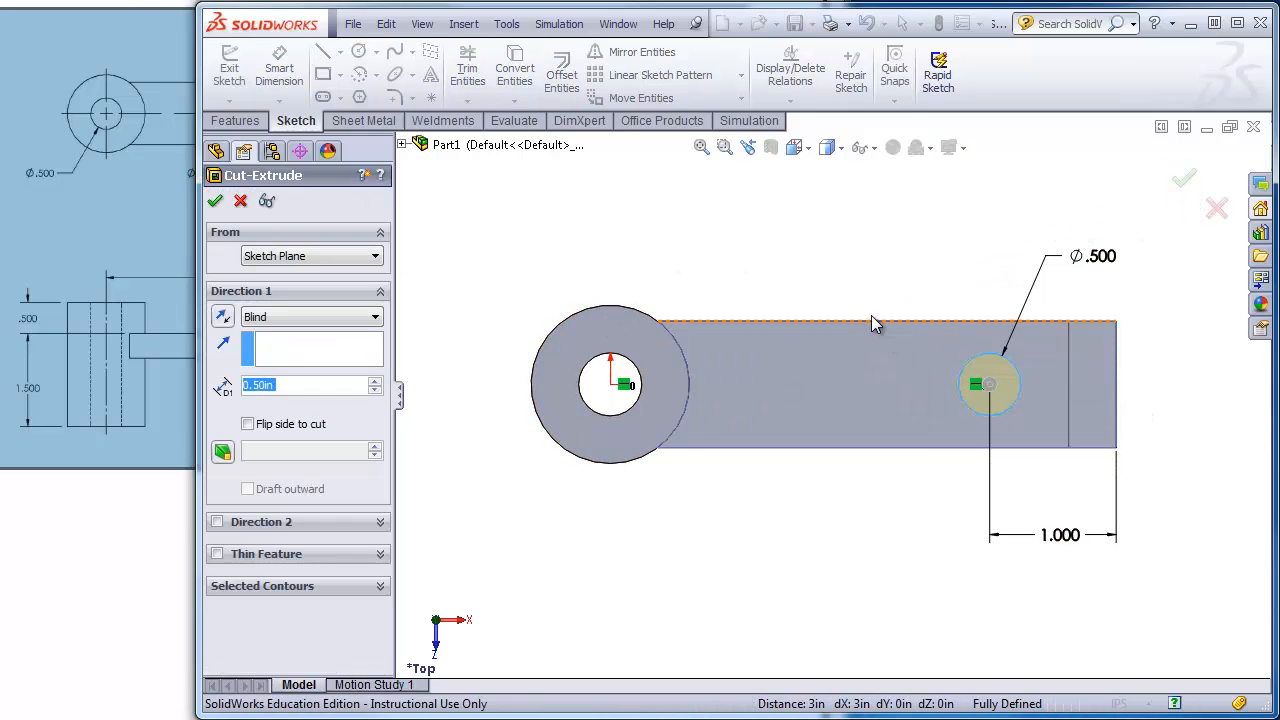
middle_drag(875, 230, 873, 203)
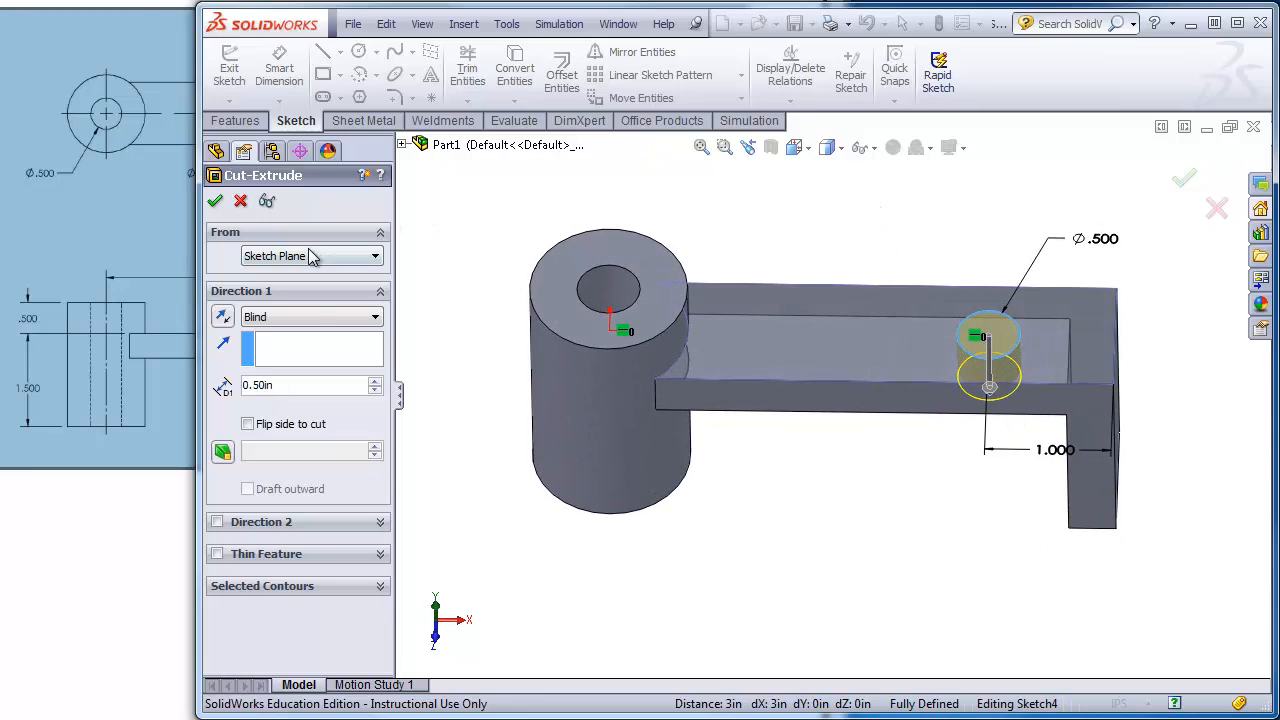
click(303, 318)
click(295, 347)
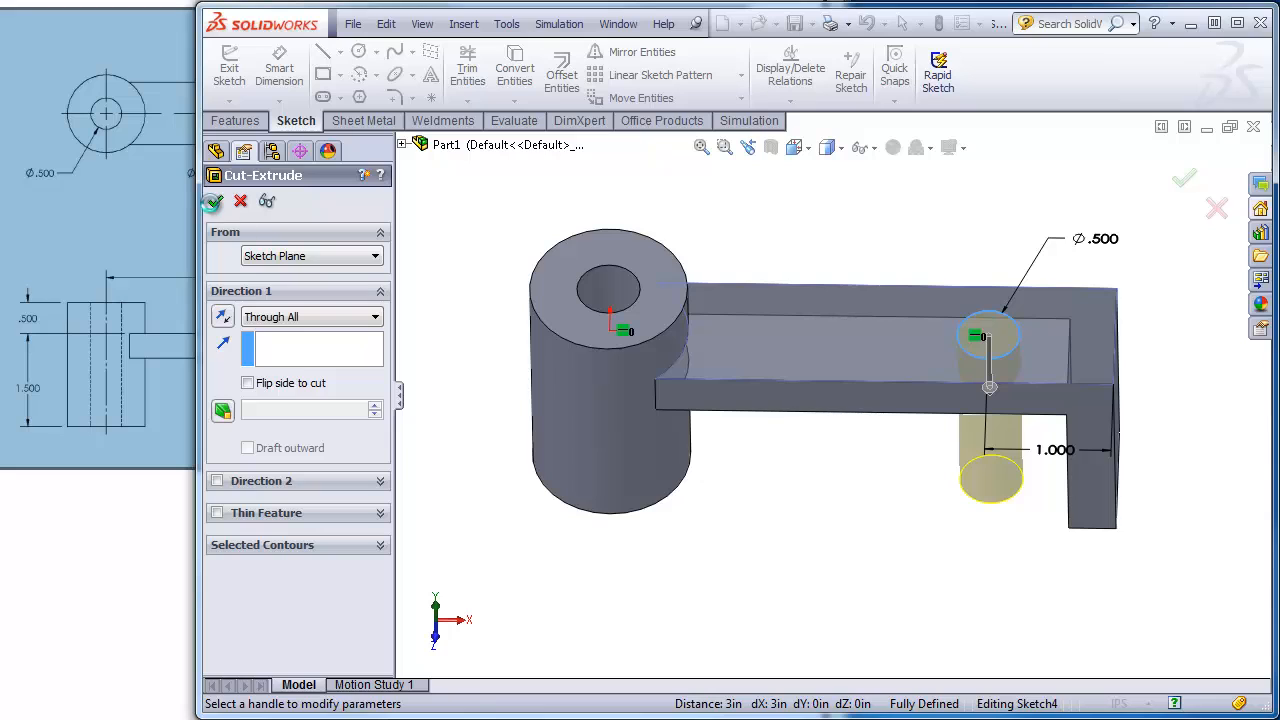
click(213, 201)
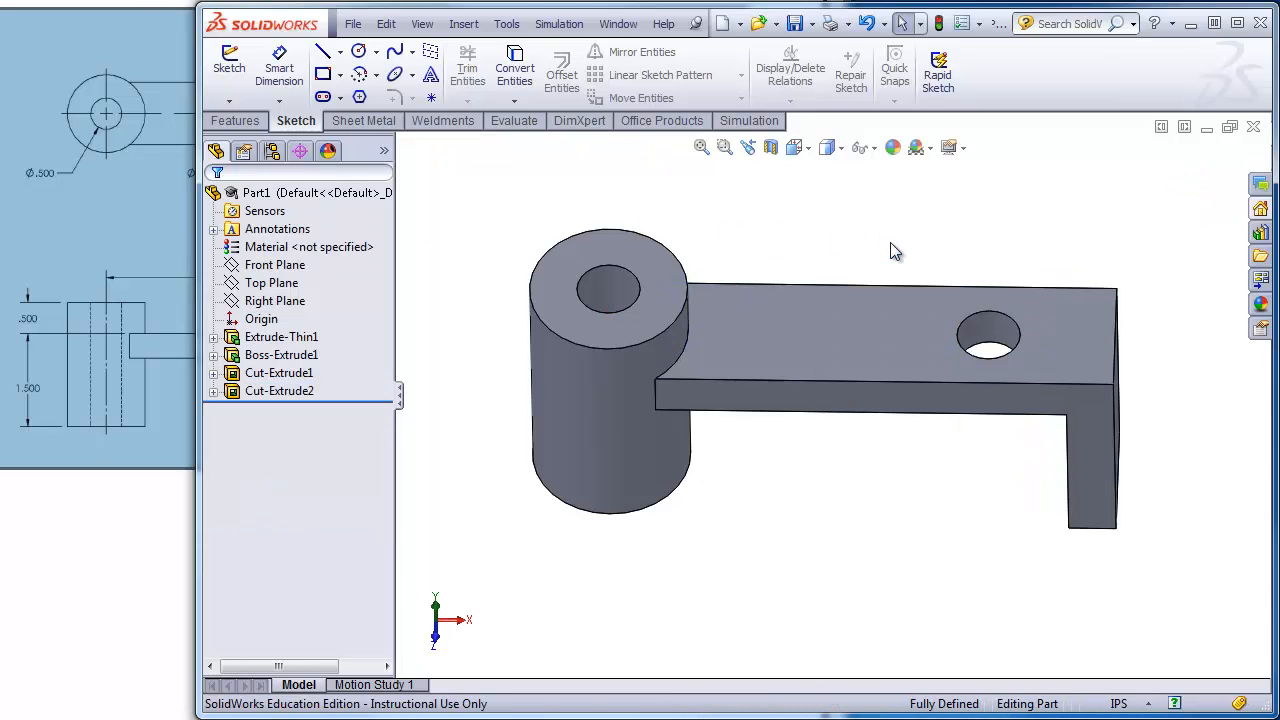
- Check the leg hole in the reference drawing and start an extruded-cut sketch on the outer face of the arm's downturned leg
click(150, 580)
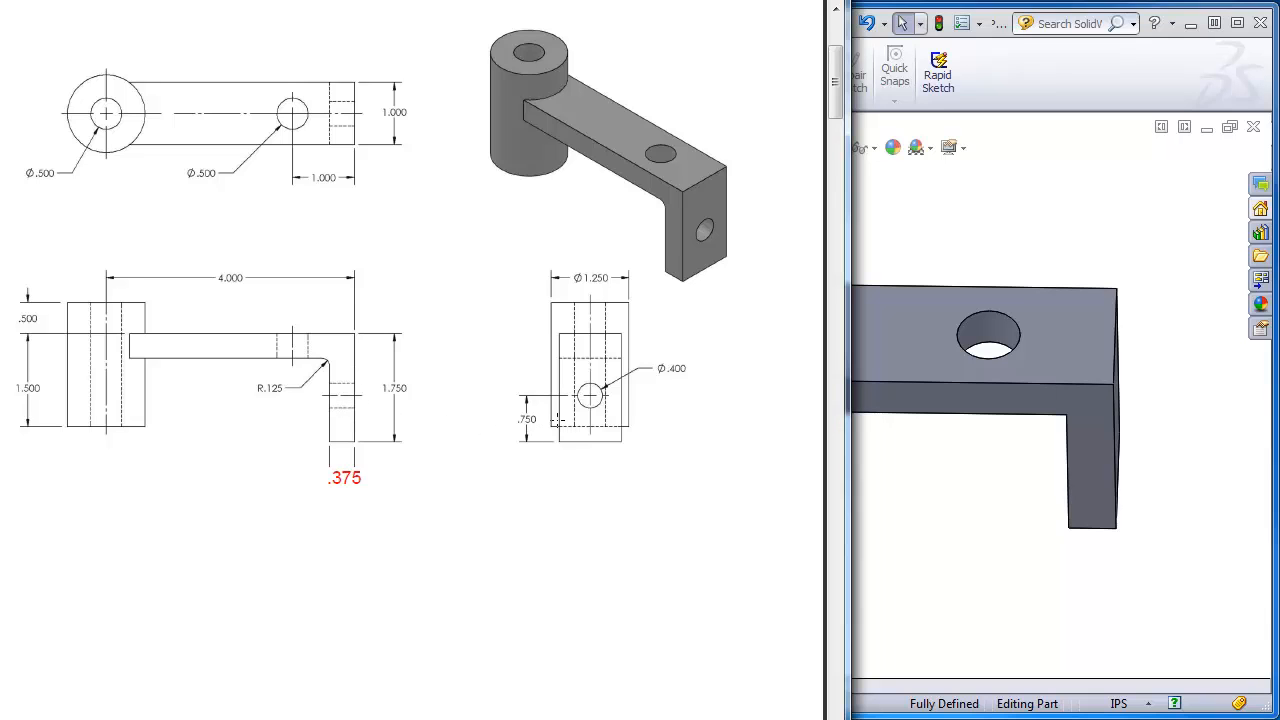
click(915, 504)
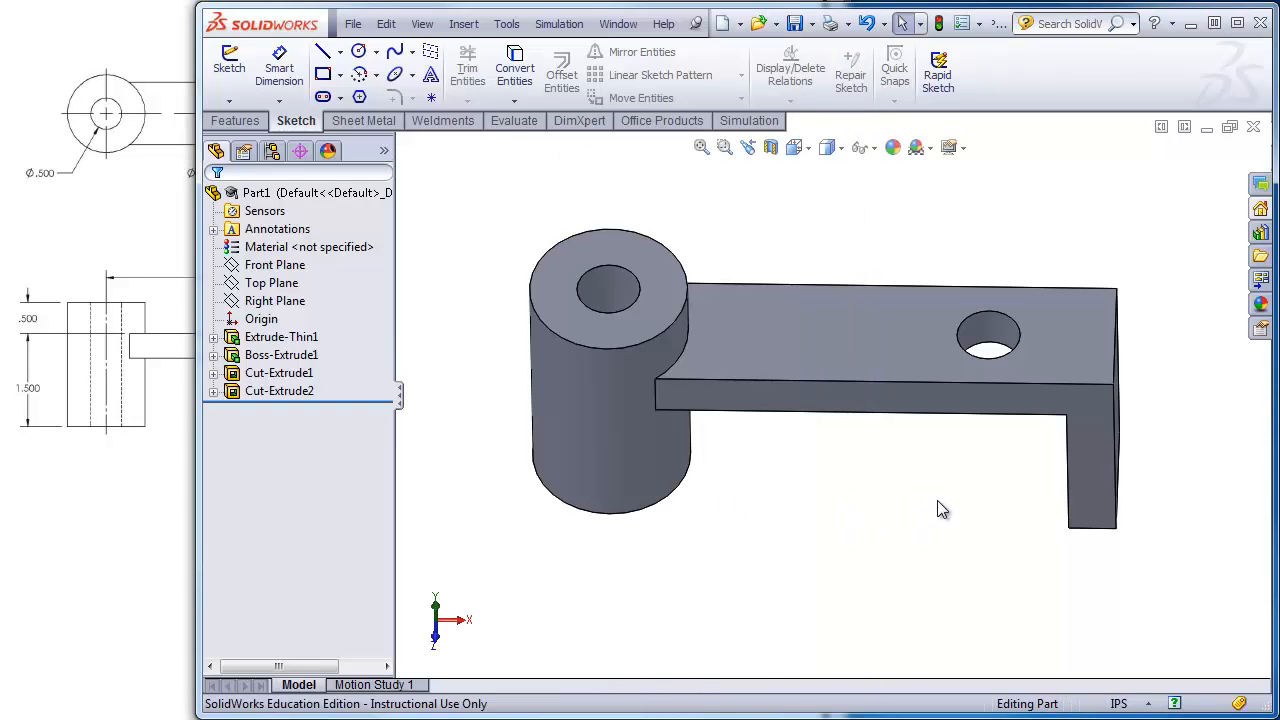
right_drag(937, 500, 867, 499)
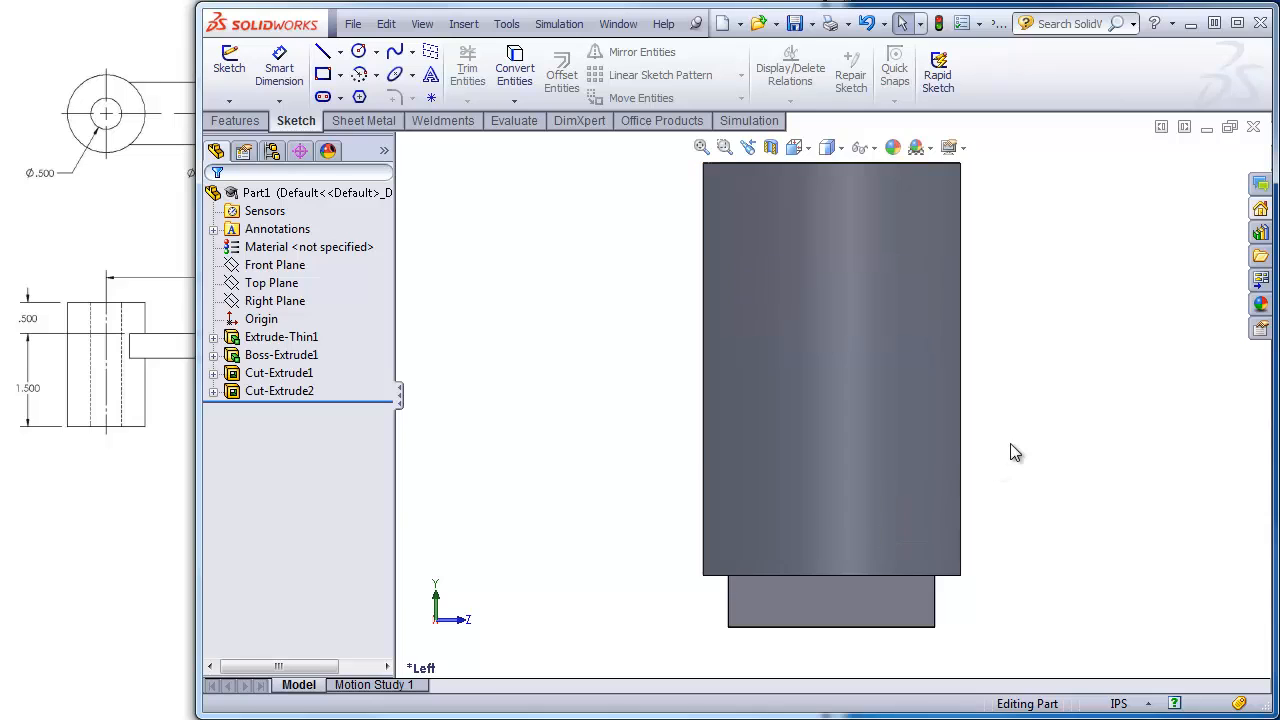
middle_drag(1022, 425, 812, 481)
key(f)
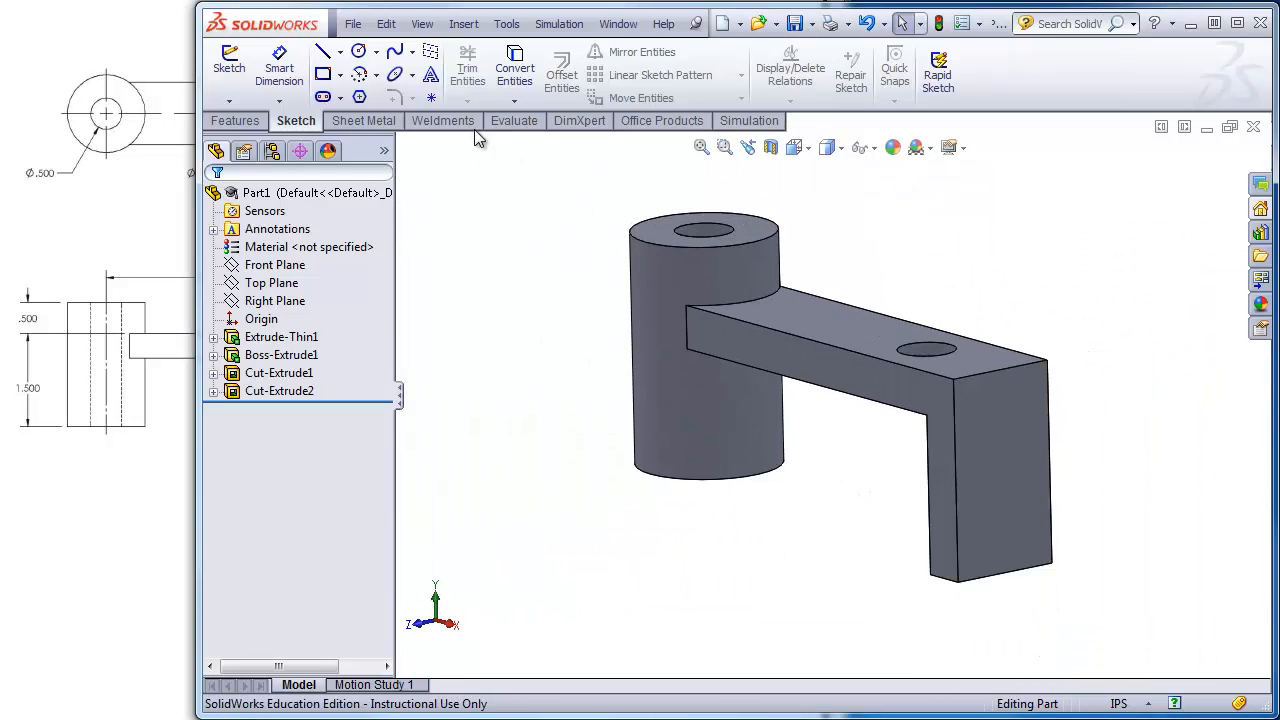
click(238, 121)
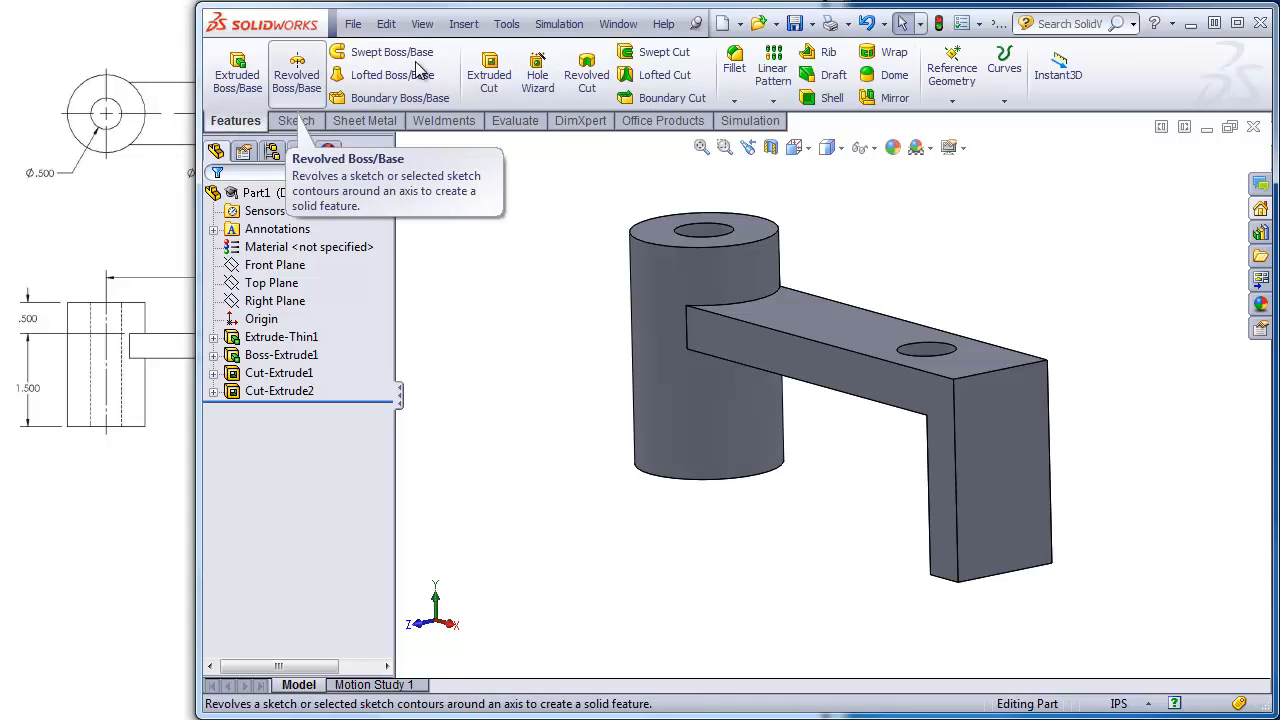
click(487, 62)
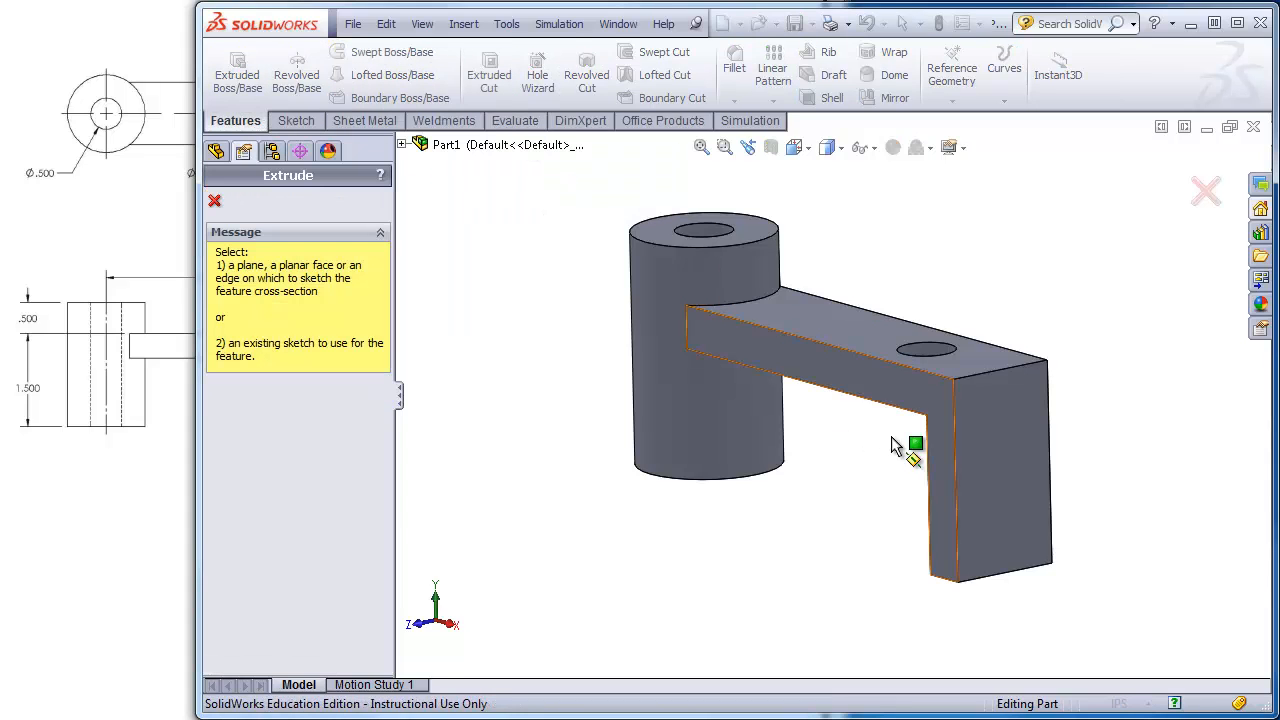
click(1005, 436)
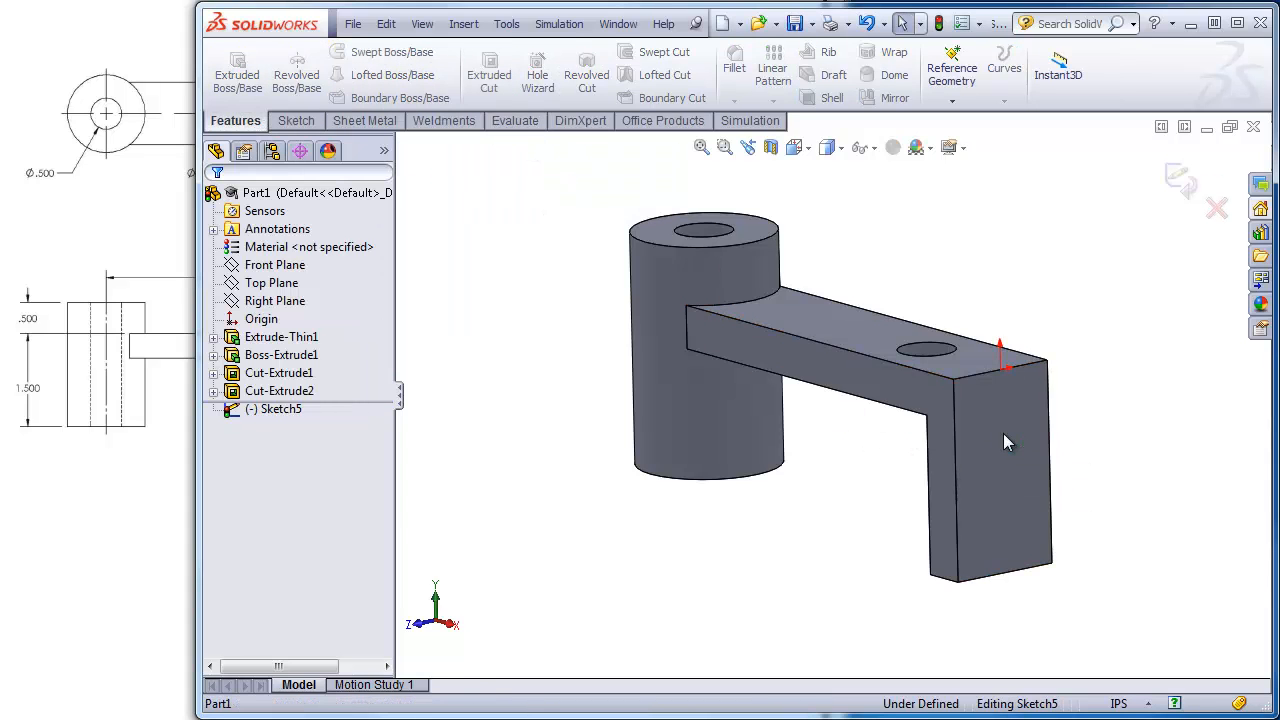
- Sketch a circle about 0.41 in in diameter on the lower half of the leg face, centred directly below the origin
click(305, 121)
click(358, 51)
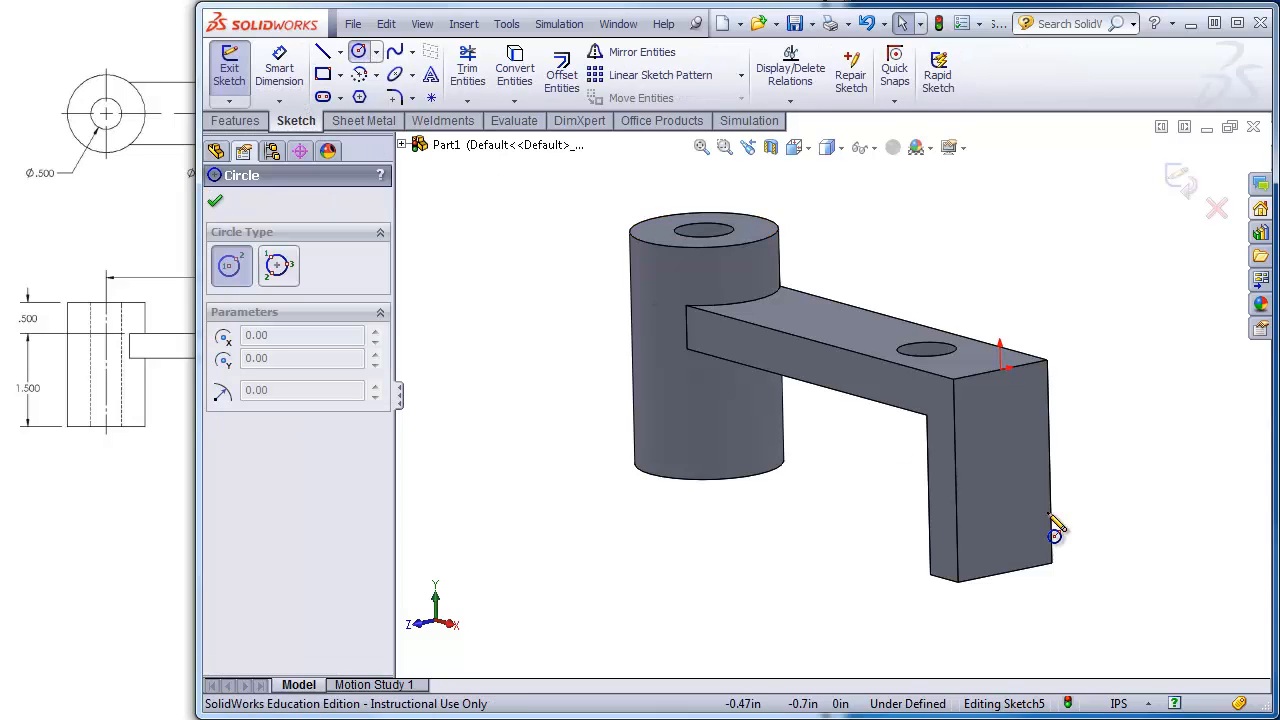
click(1003, 494)
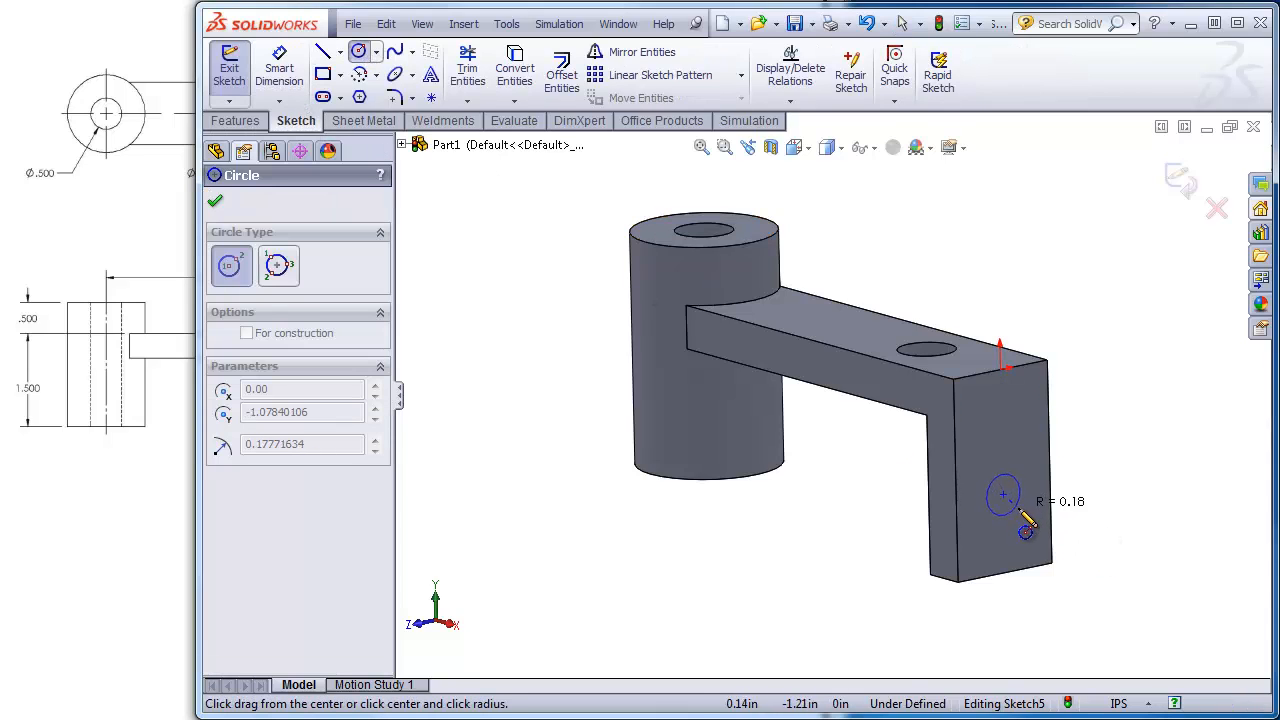
click(1020, 508)
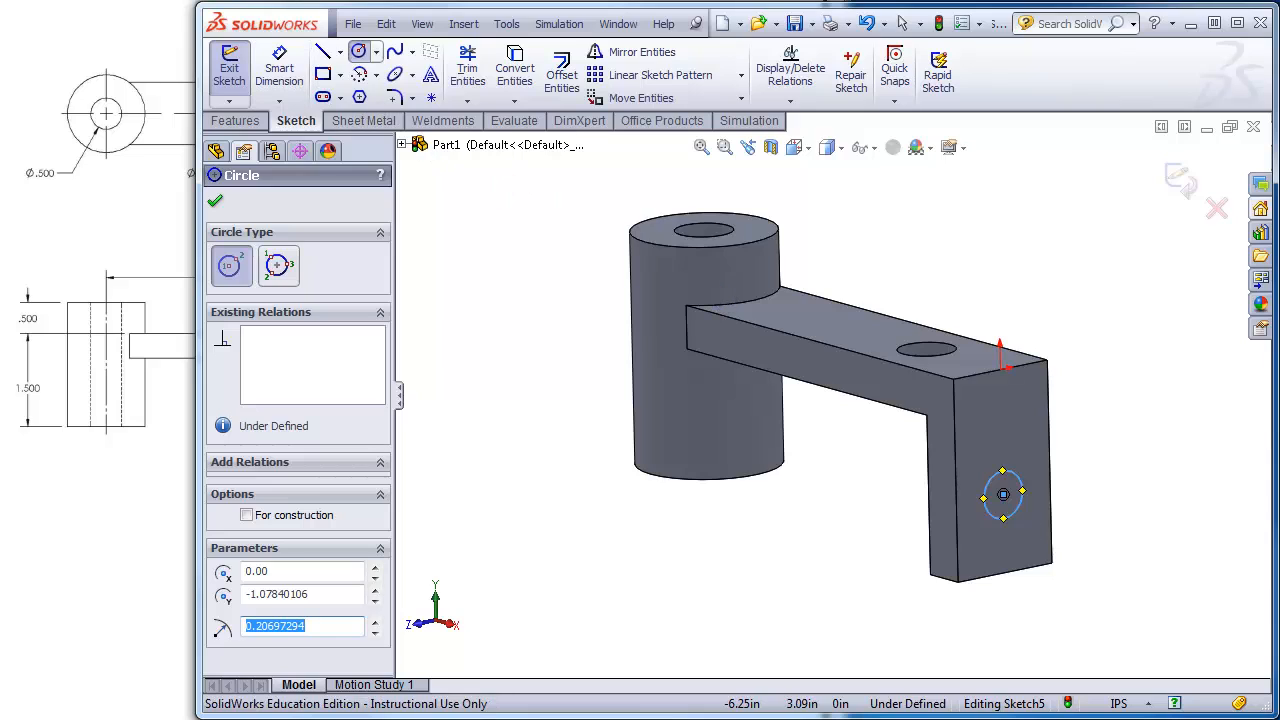
- Check the leg hole's size in the reference drawing and set the circle's diameter to 0.4 in
click(160, 220)
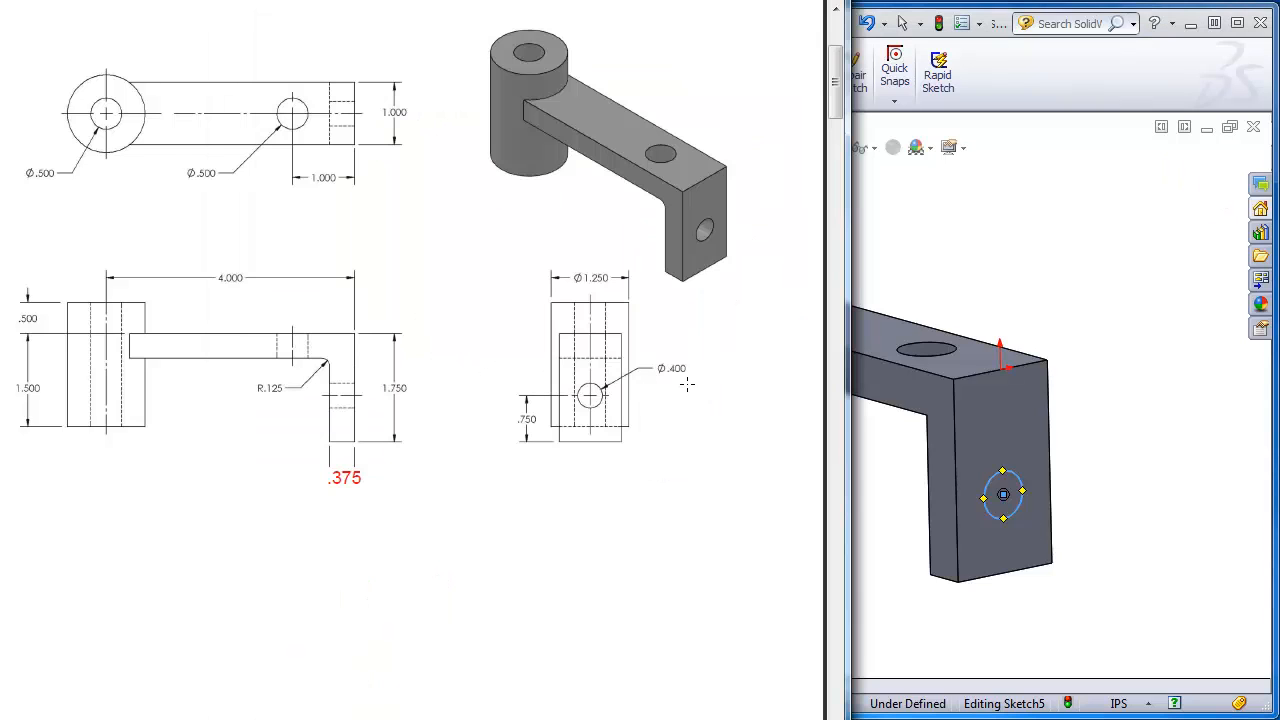
click(1070, 82)
key(Escape)
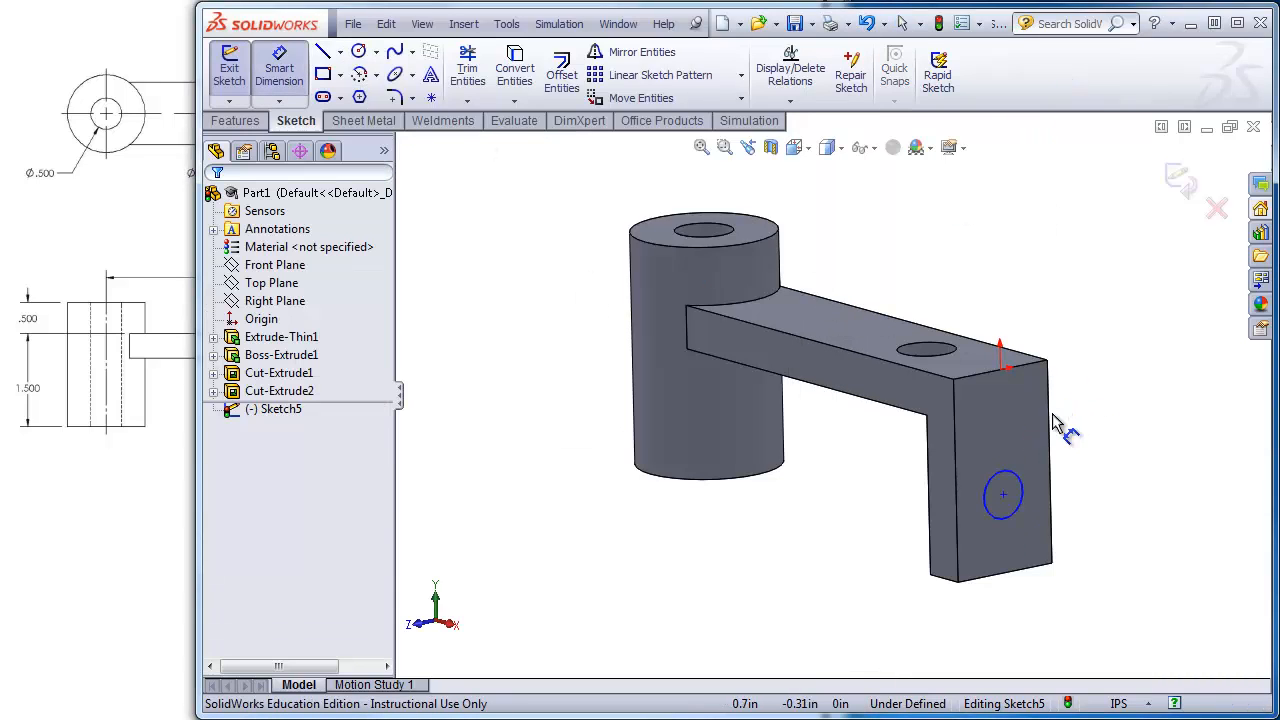
click(1018, 480)
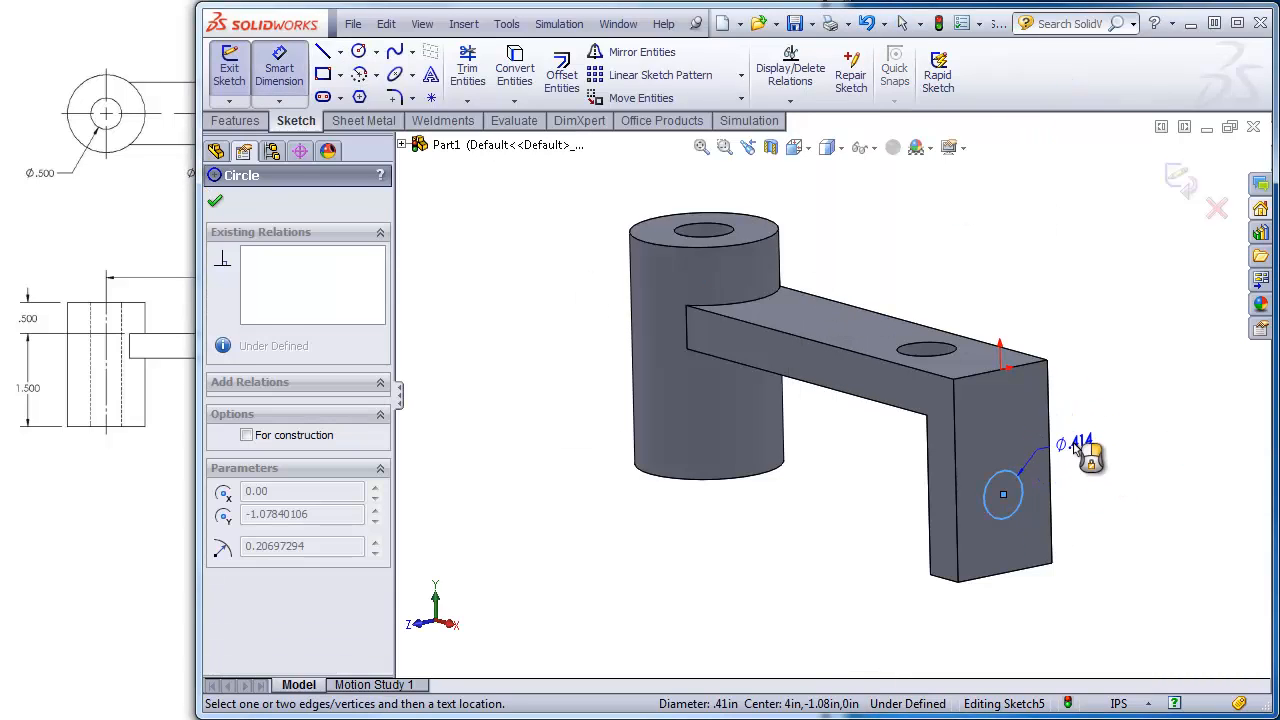
click(1076, 450)
text(.4)
key(Return)
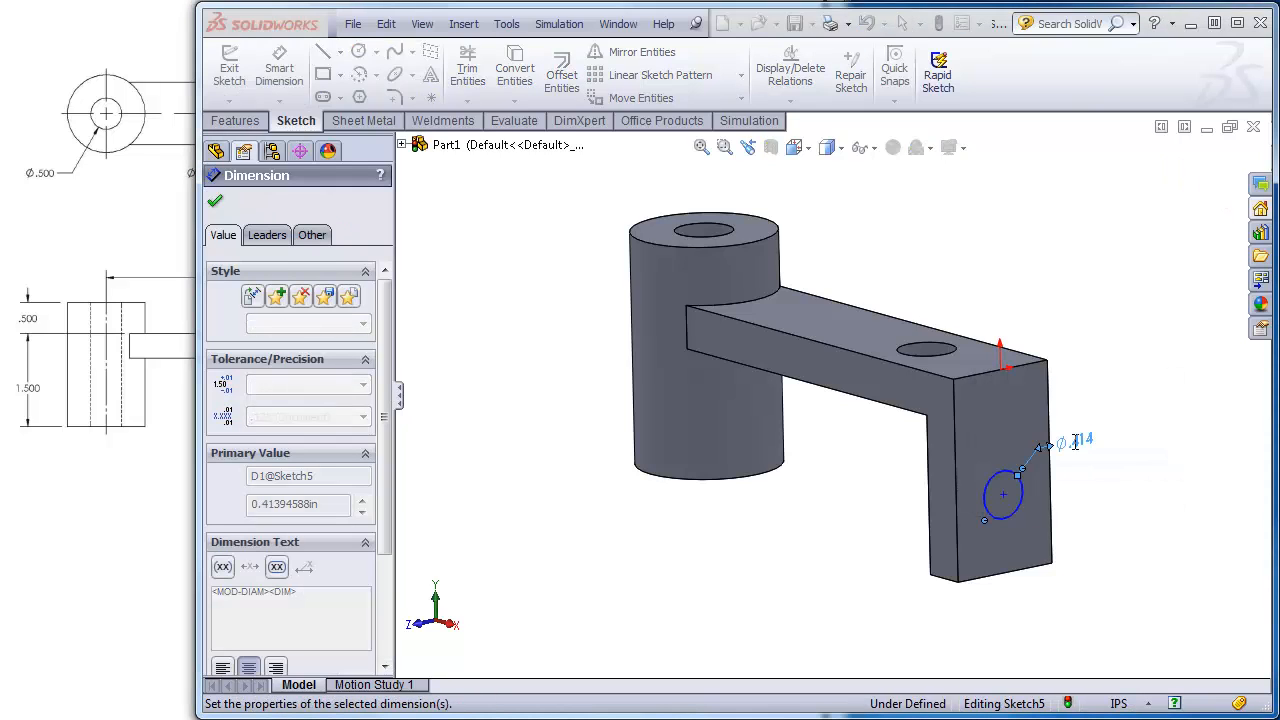
- Dimension the circle's centre 0.75 in above the leg's bottom edge
click(1018, 508)
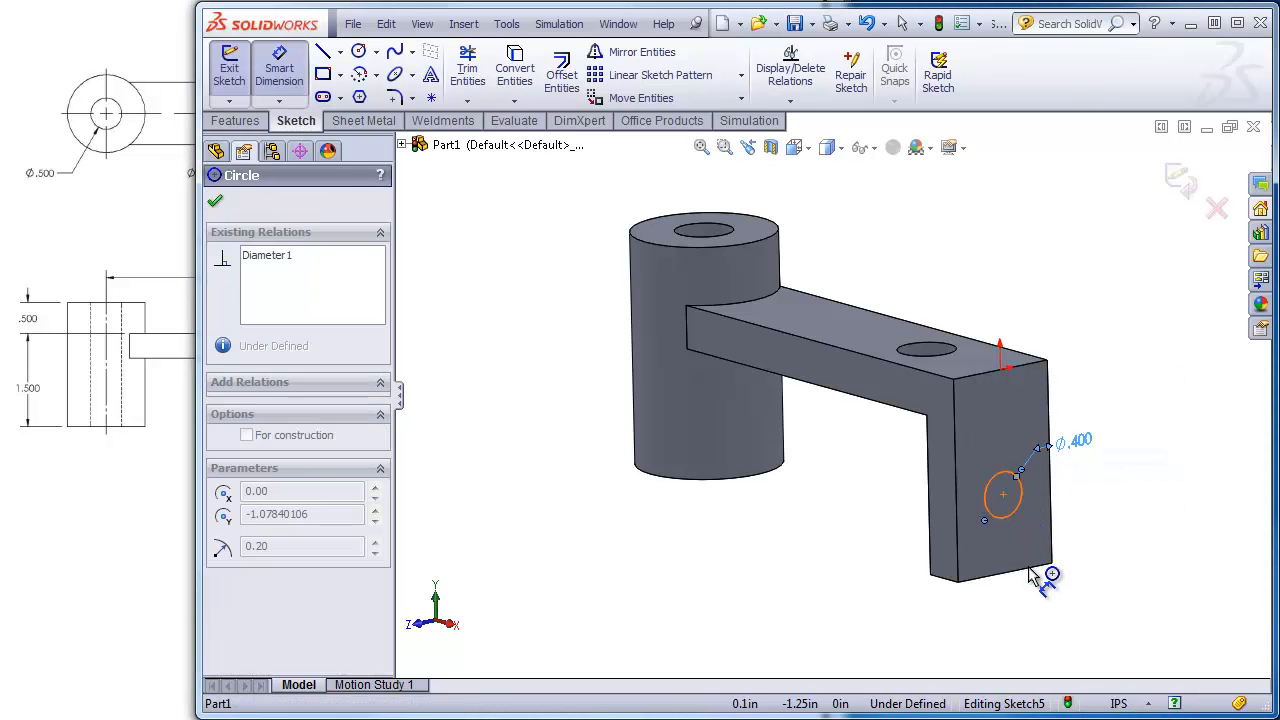
click(982, 588)
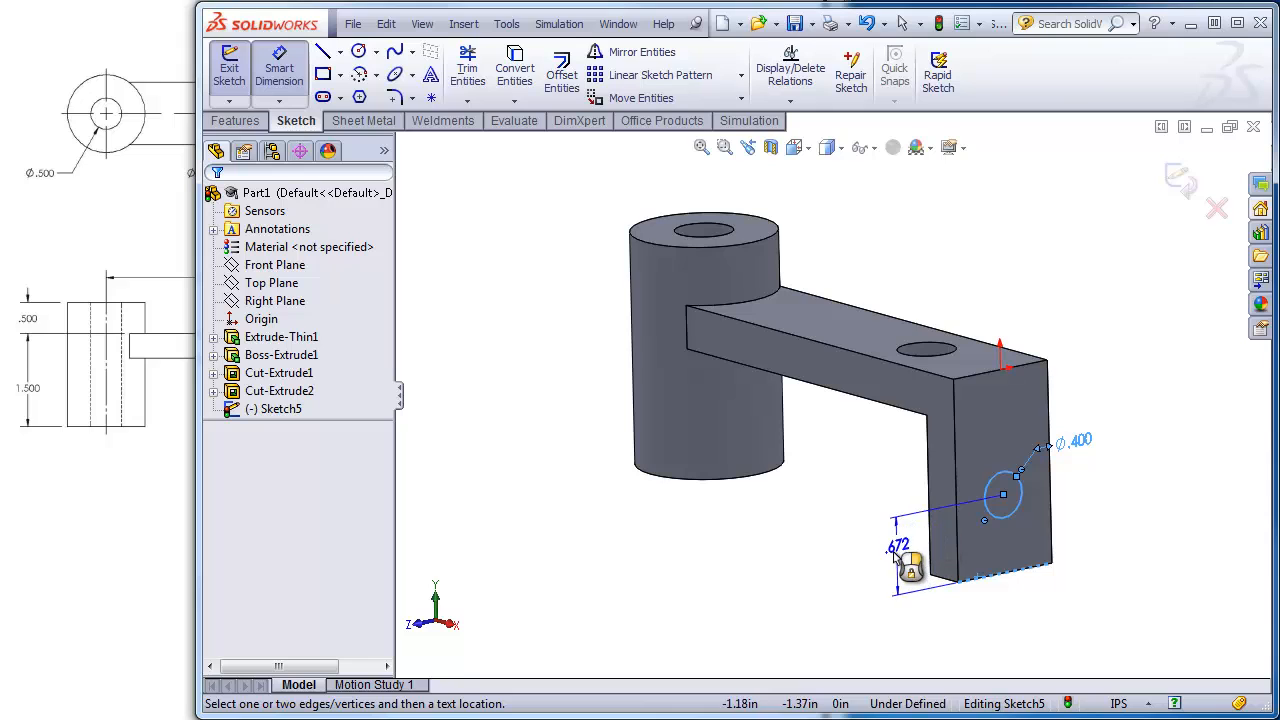
click(895, 565)
text(.75)
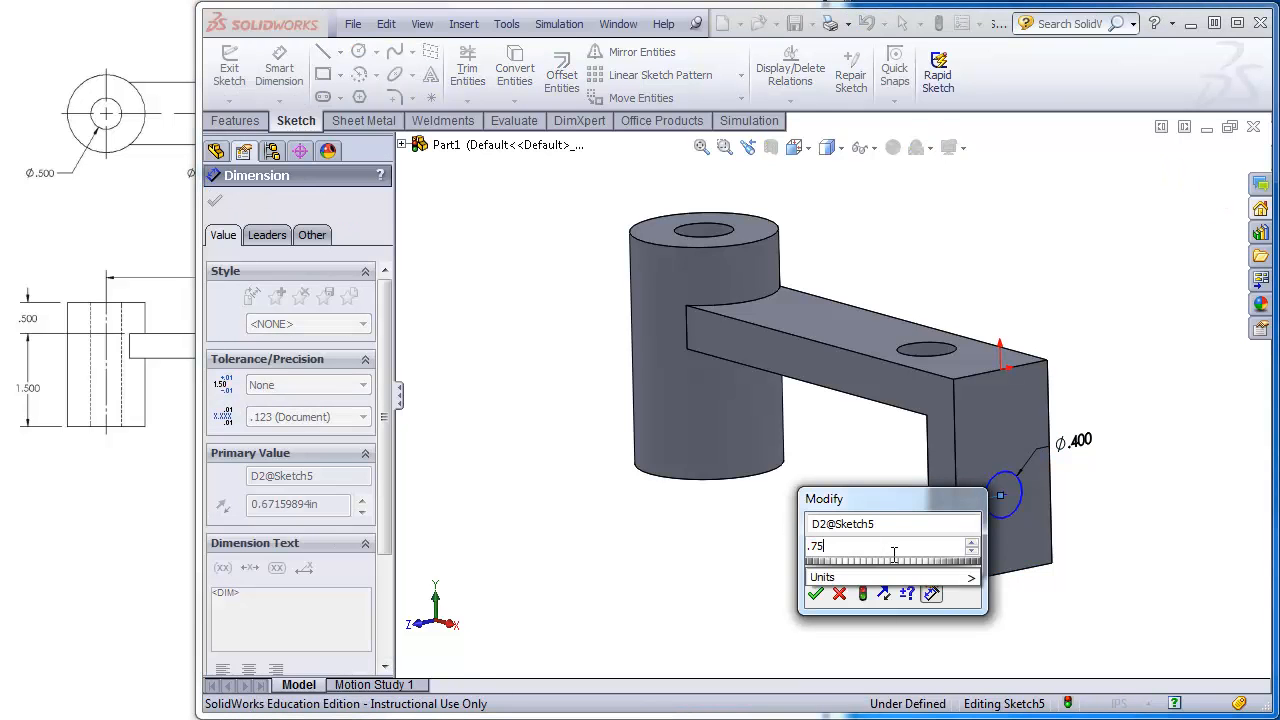
key(Return)
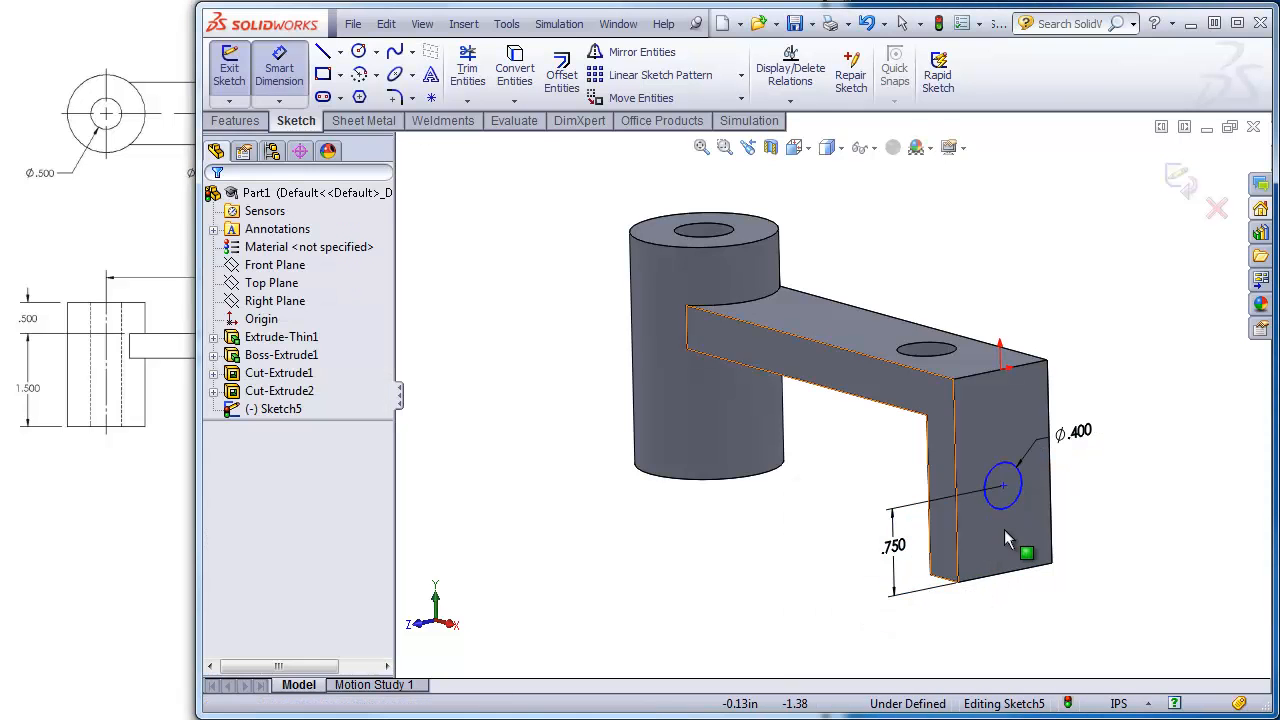
key(Escape)
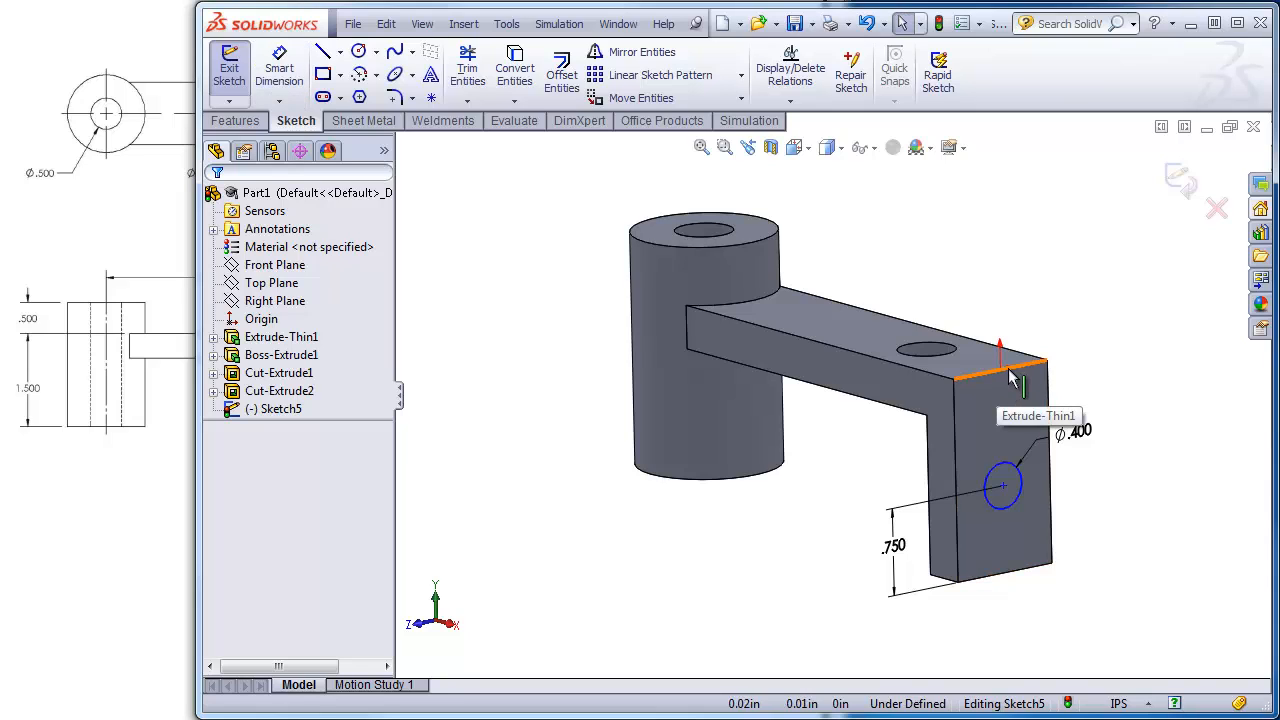
- Look straight at the leg face and add a Vertical relation between the origin and the circle's centre
click(810, 148)
click(897, 256)
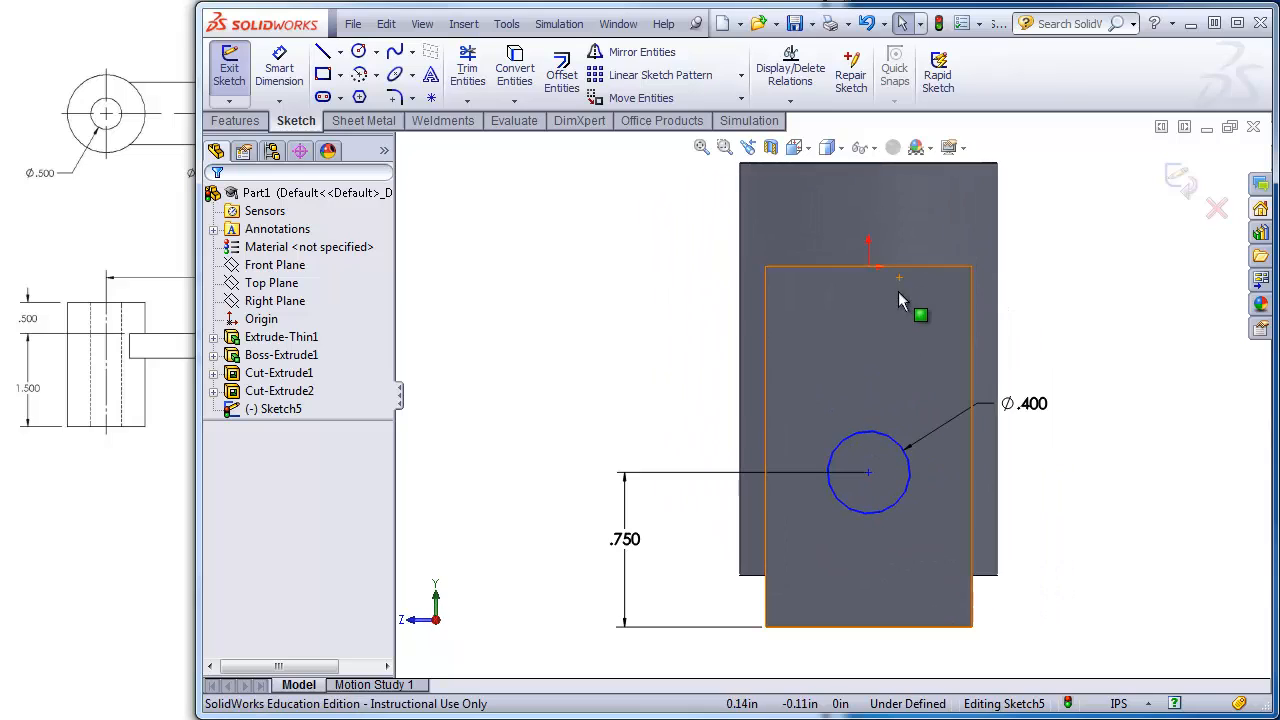
click(868, 267)
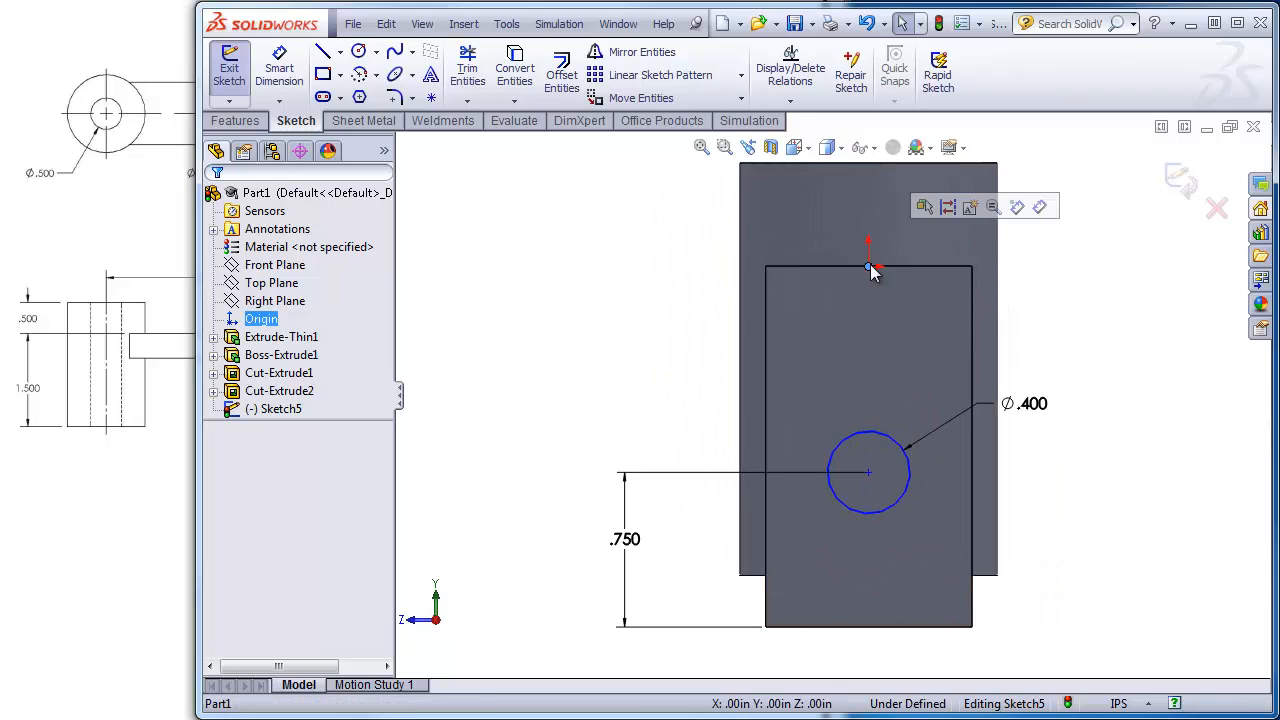
ctrl+click(868, 474)
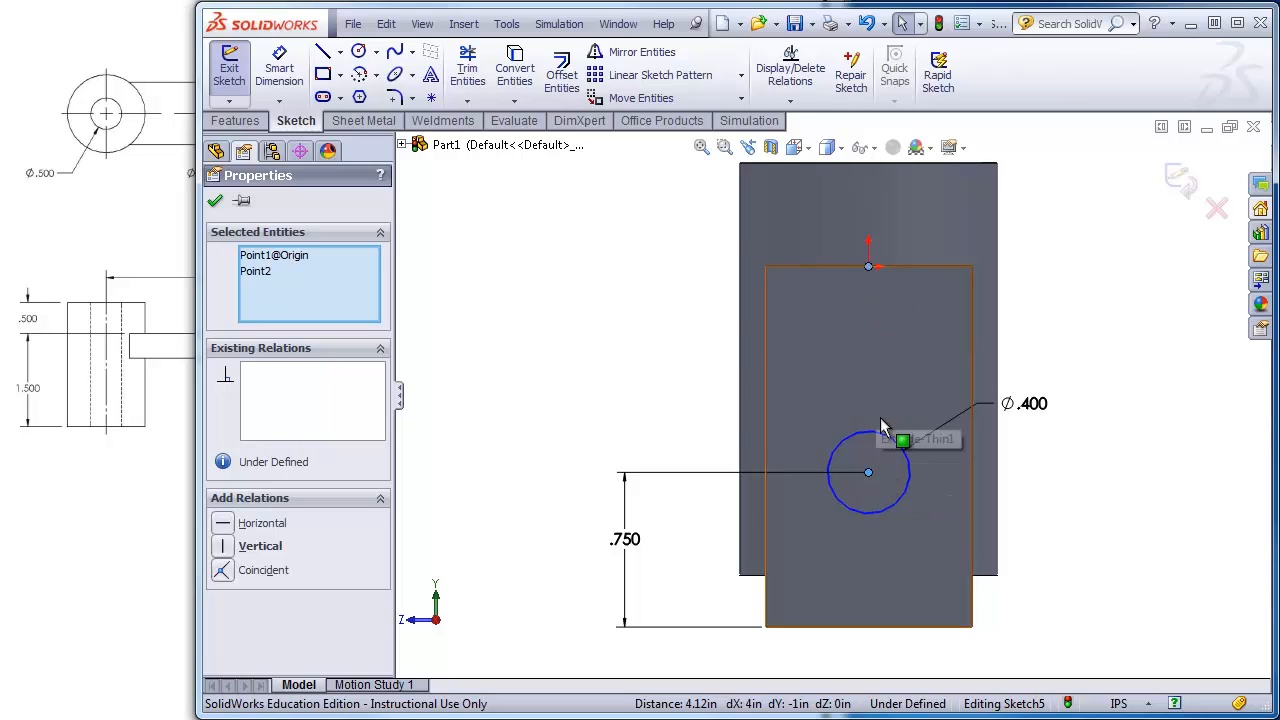
click(223, 548)
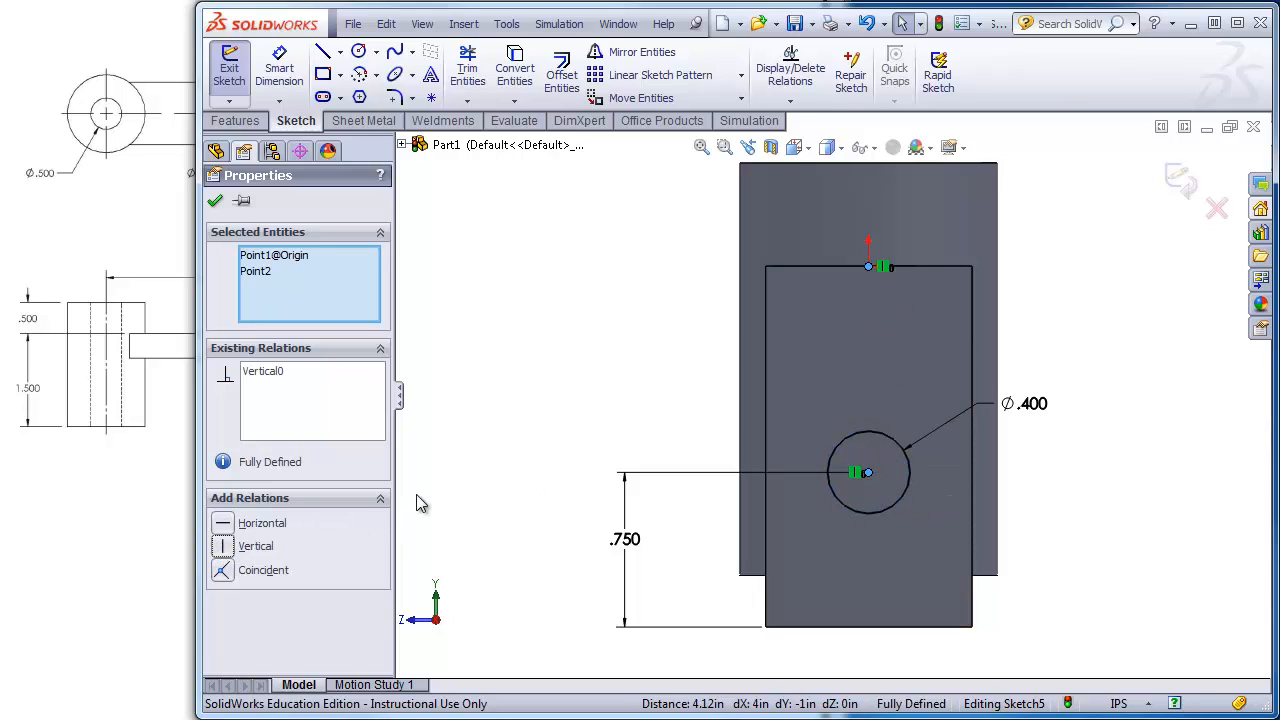
click(486, 446)
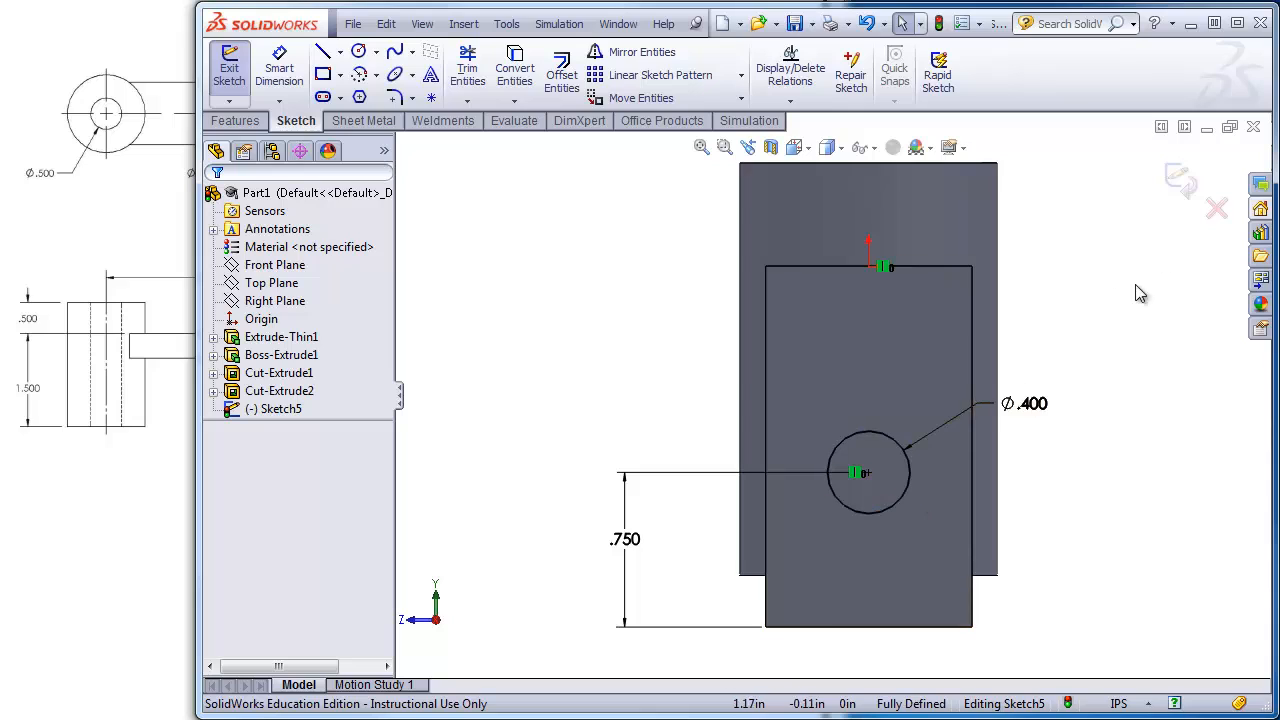
- Finish the leg circle sketch, check the drawing and cut the circle Through All
click(1183, 186)
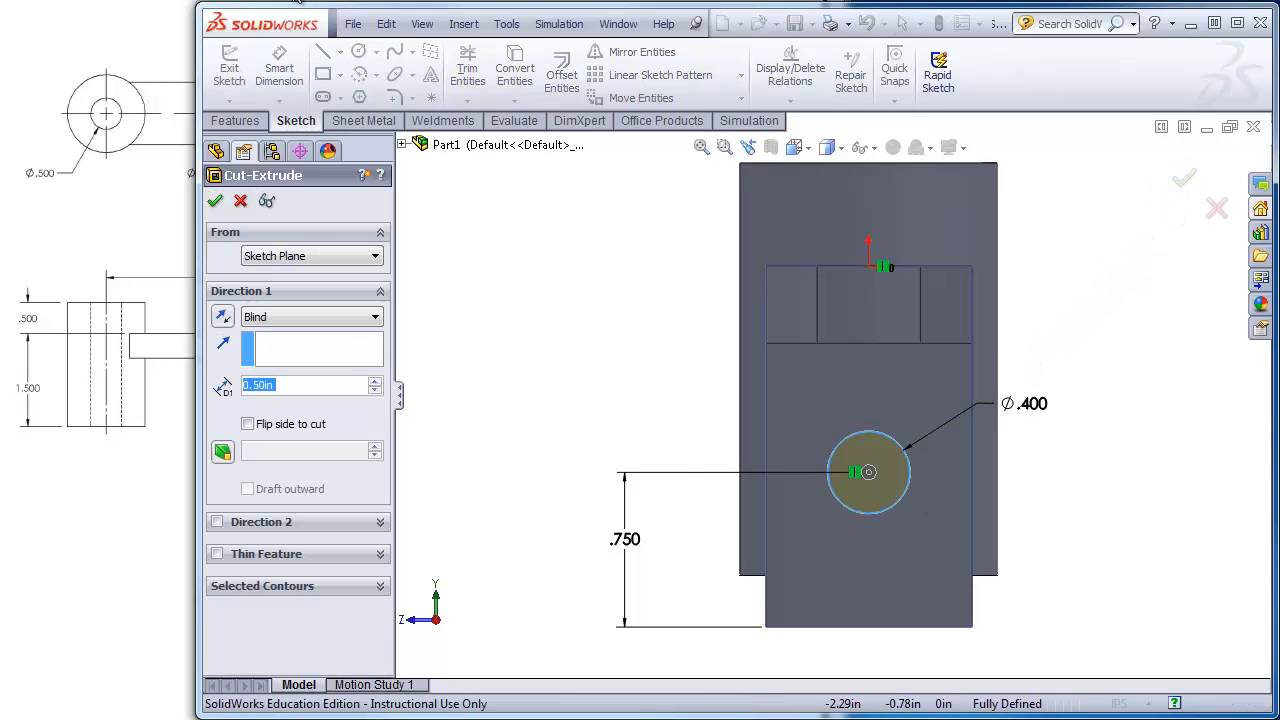
click(150, 480)
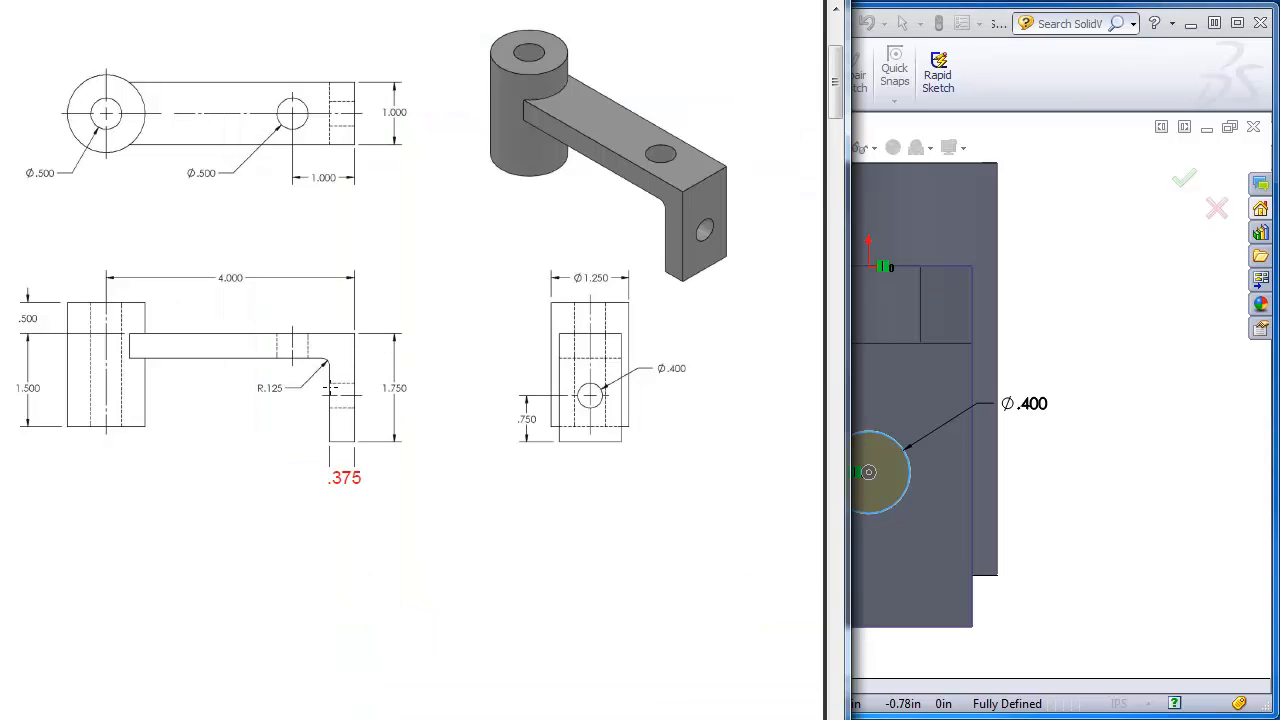
click(1021, 76)
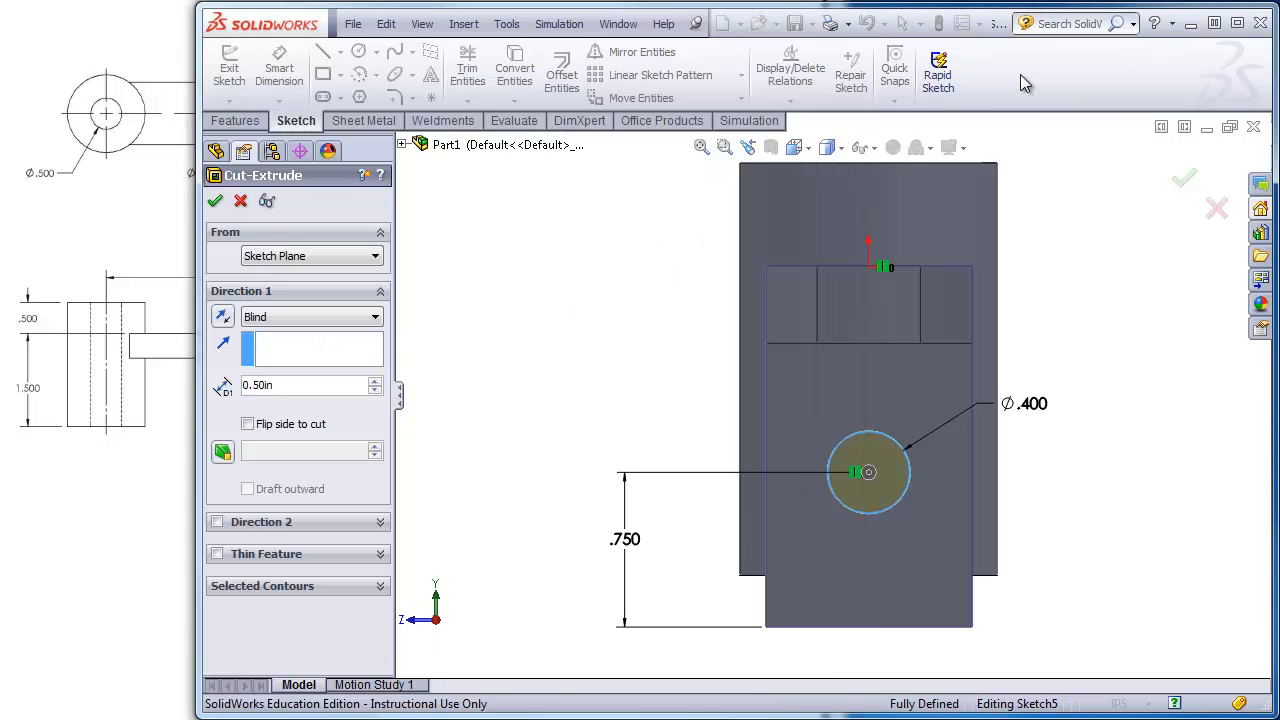
click(287, 320)
click(330, 346)
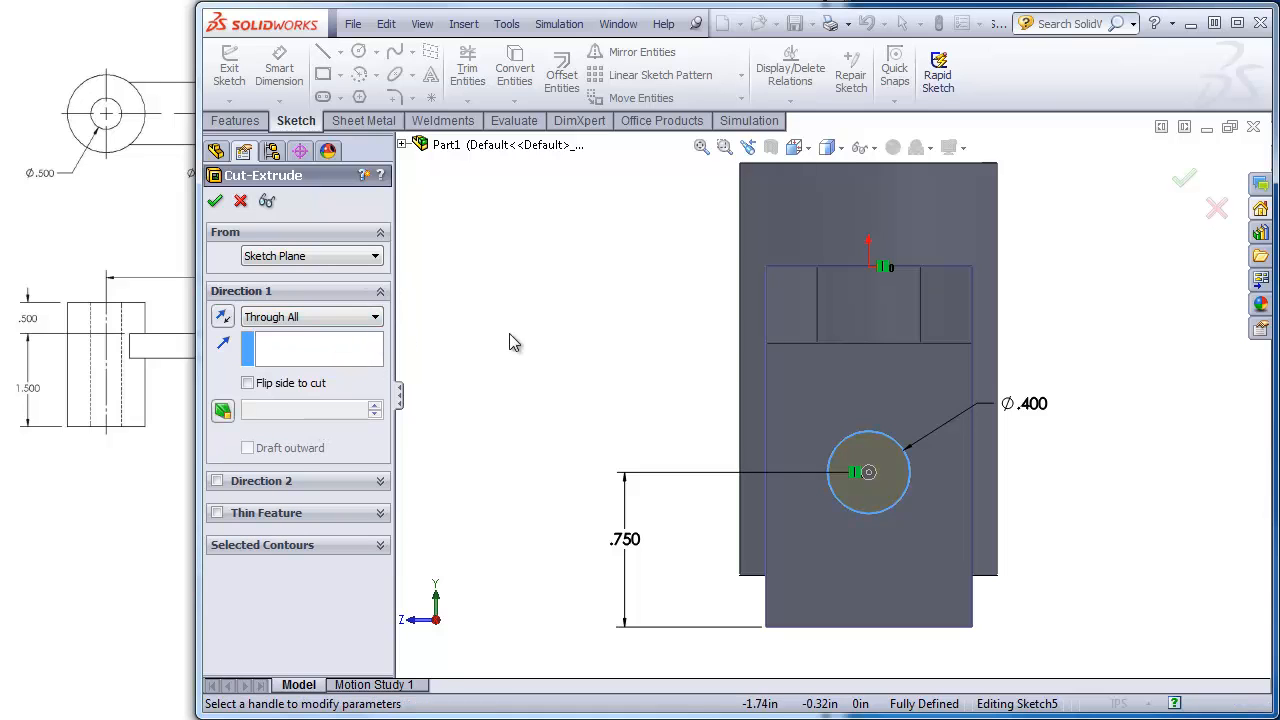
middle_drag(530, 356, 594, 451)
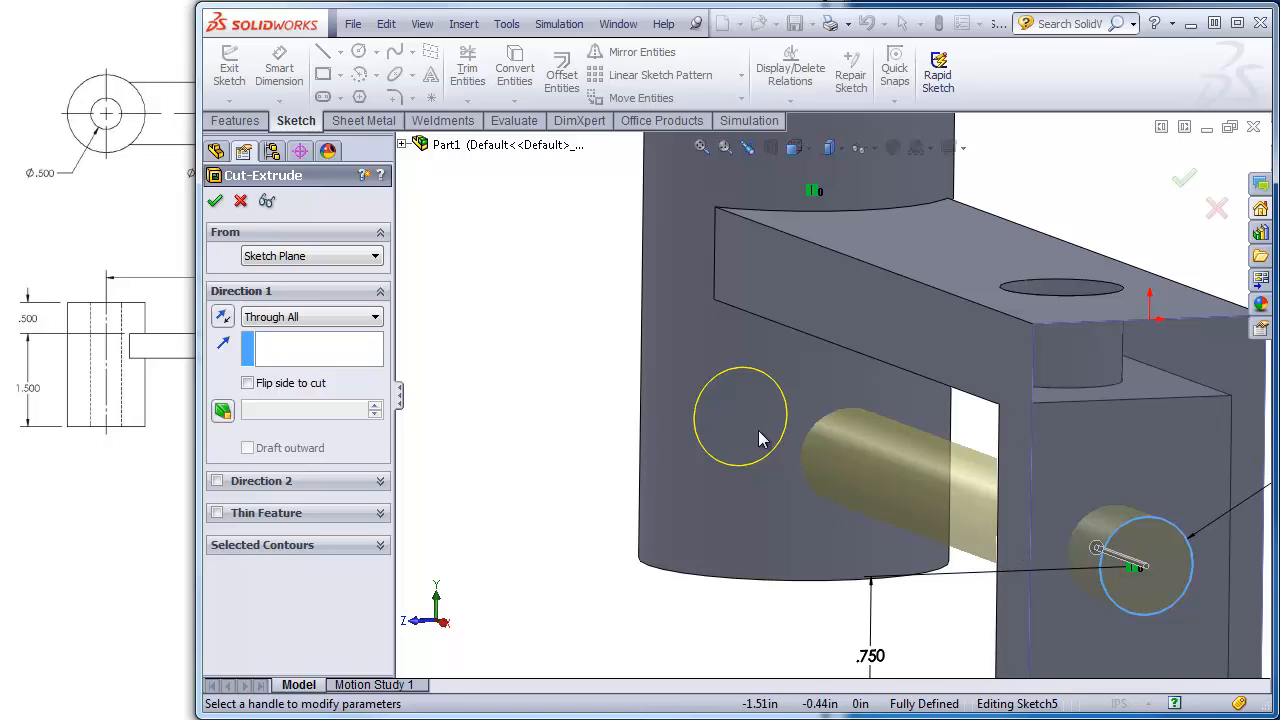
click(214, 201)
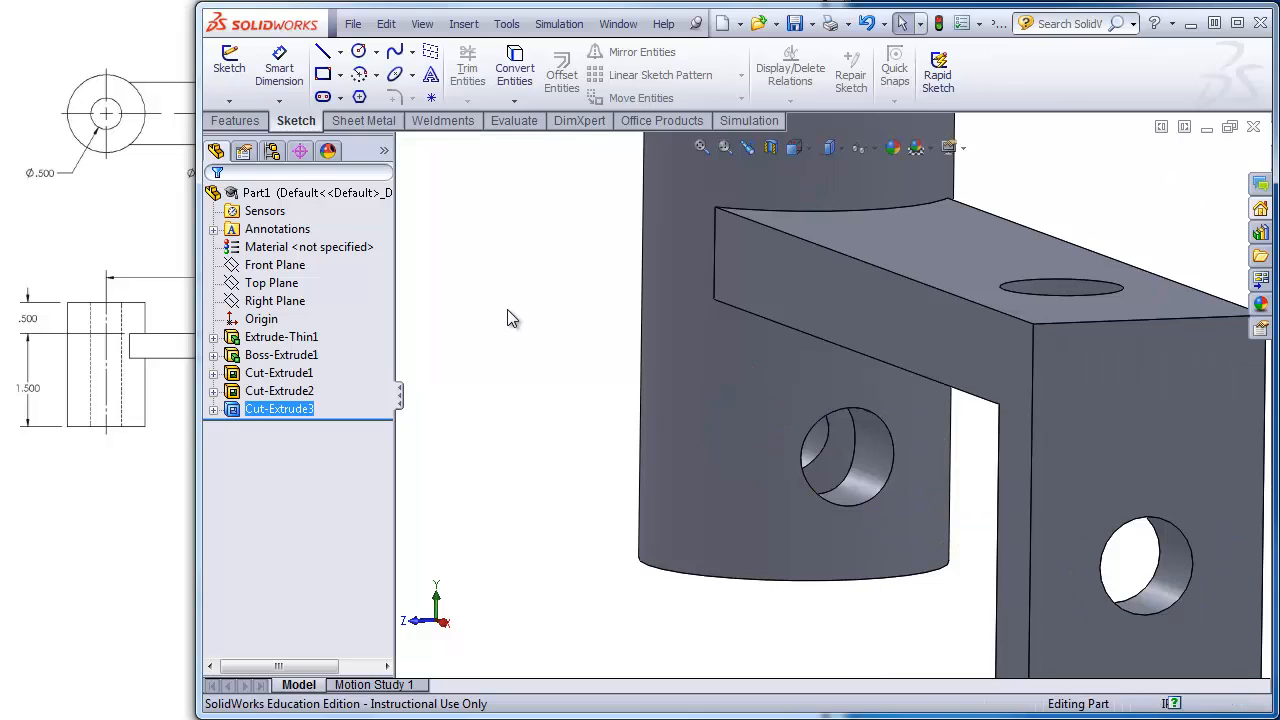
- Edit the leg hole's cut to a Blind end condition with a depth of 0.375 in
right_click(281, 413)
click(297, 357)
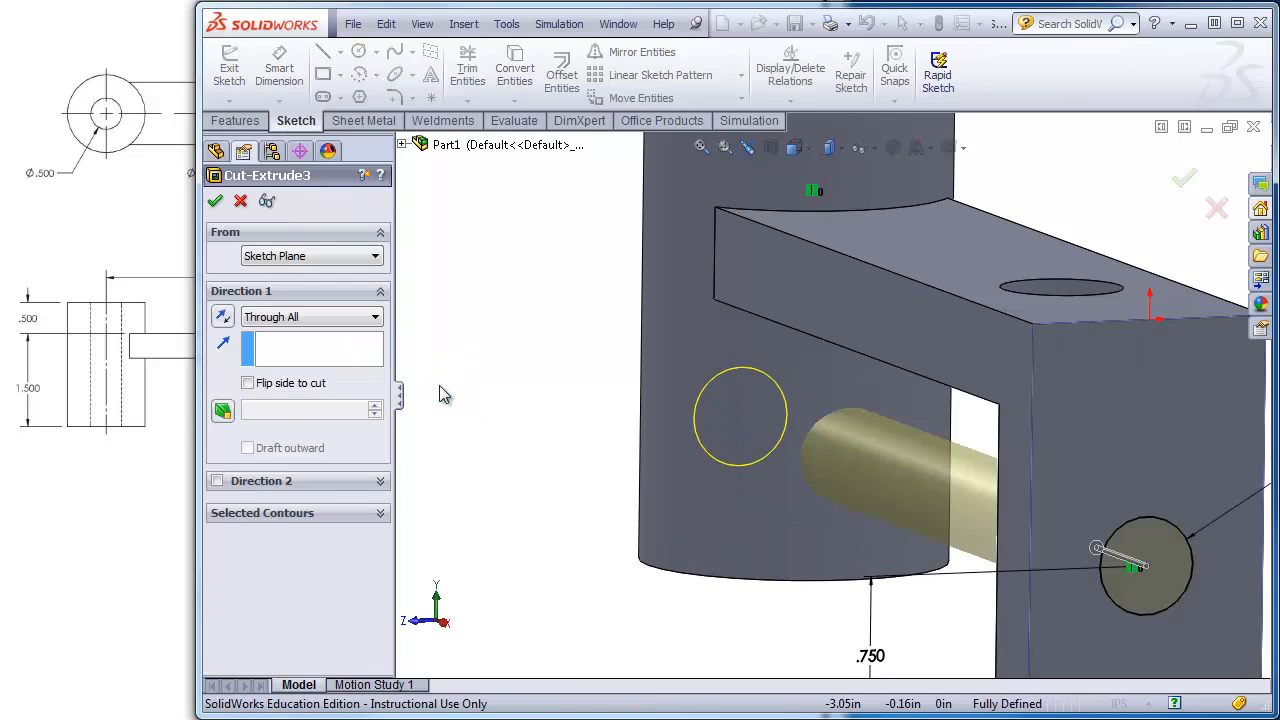
click(335, 317)
click(300, 333)
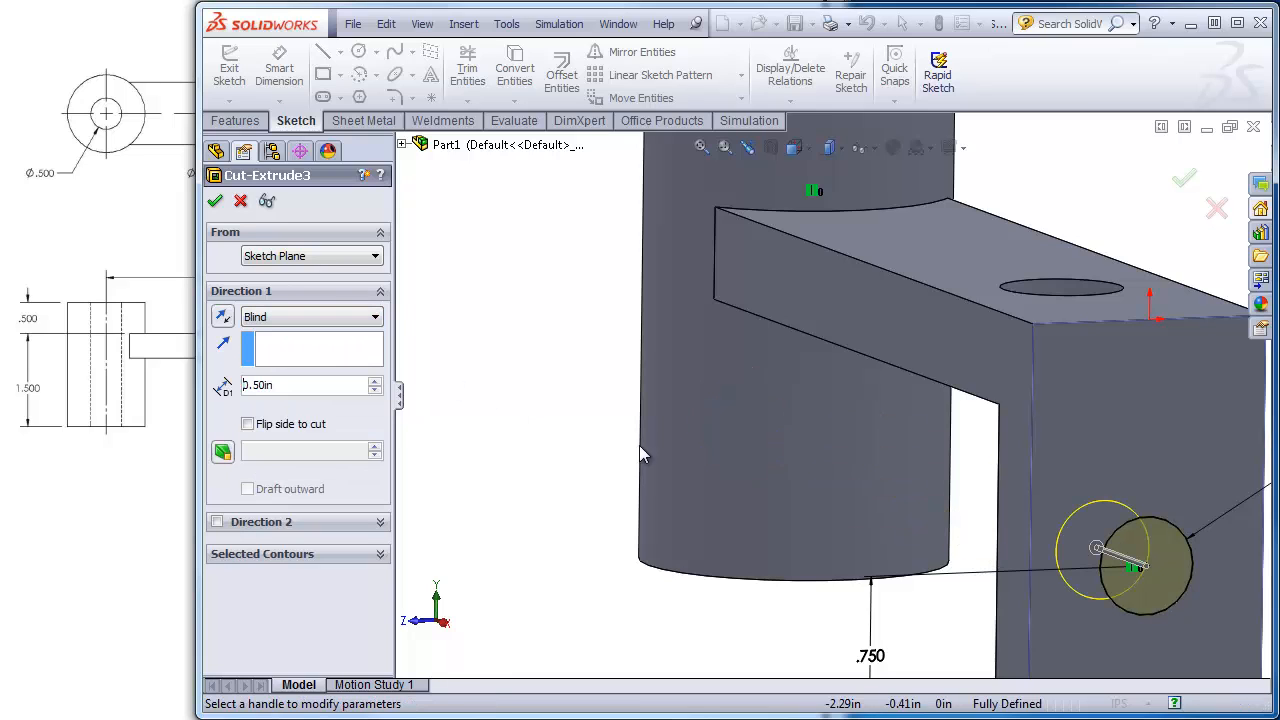
scroll(843, 527, up, 3)
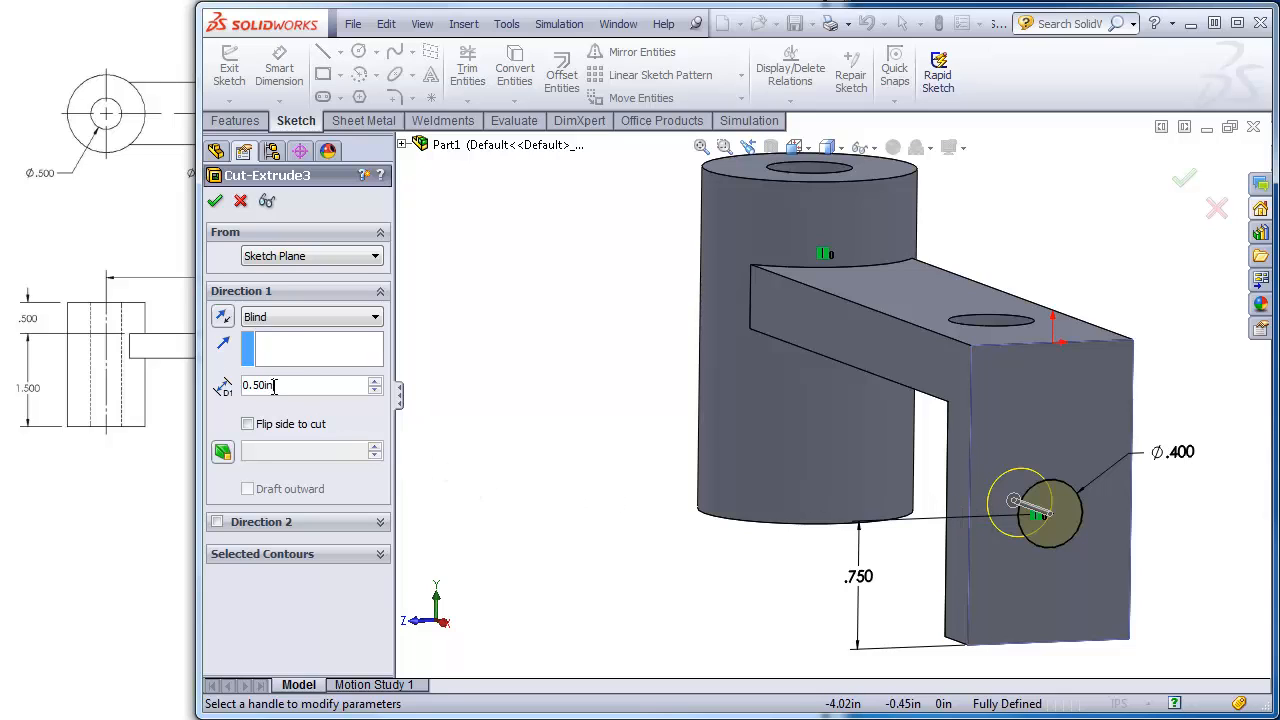
text(.375)
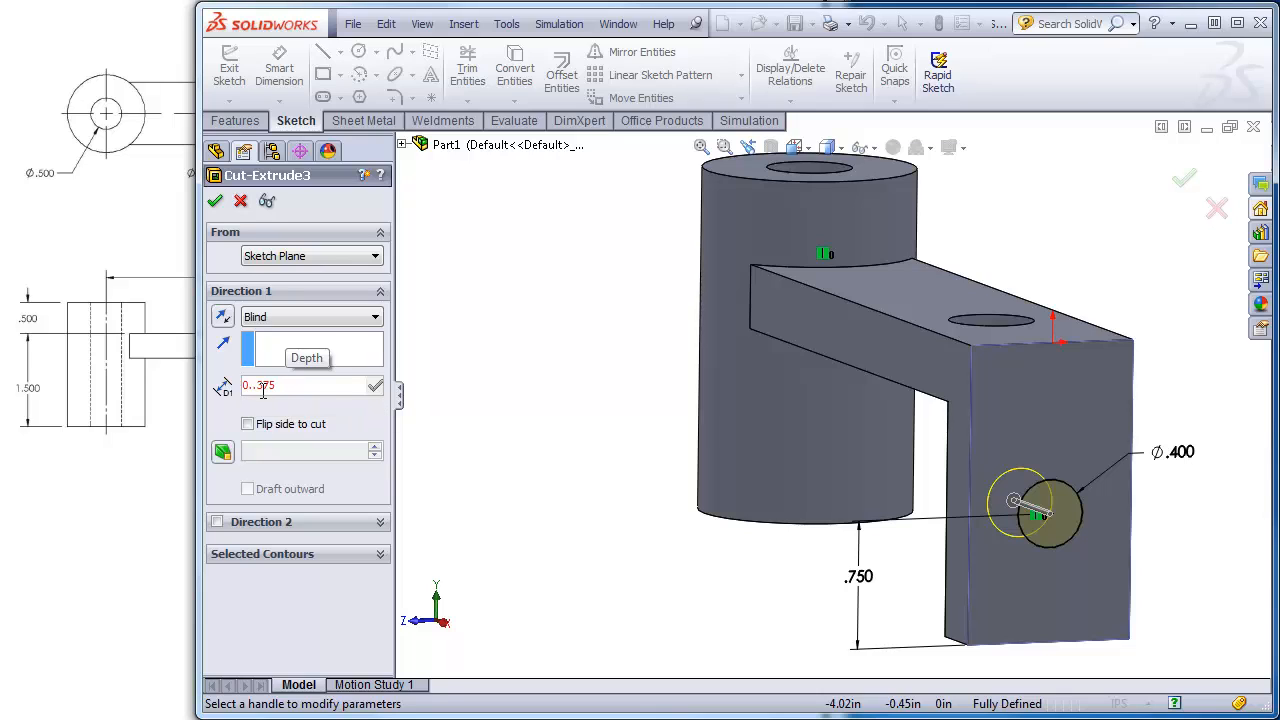
click(255, 383)
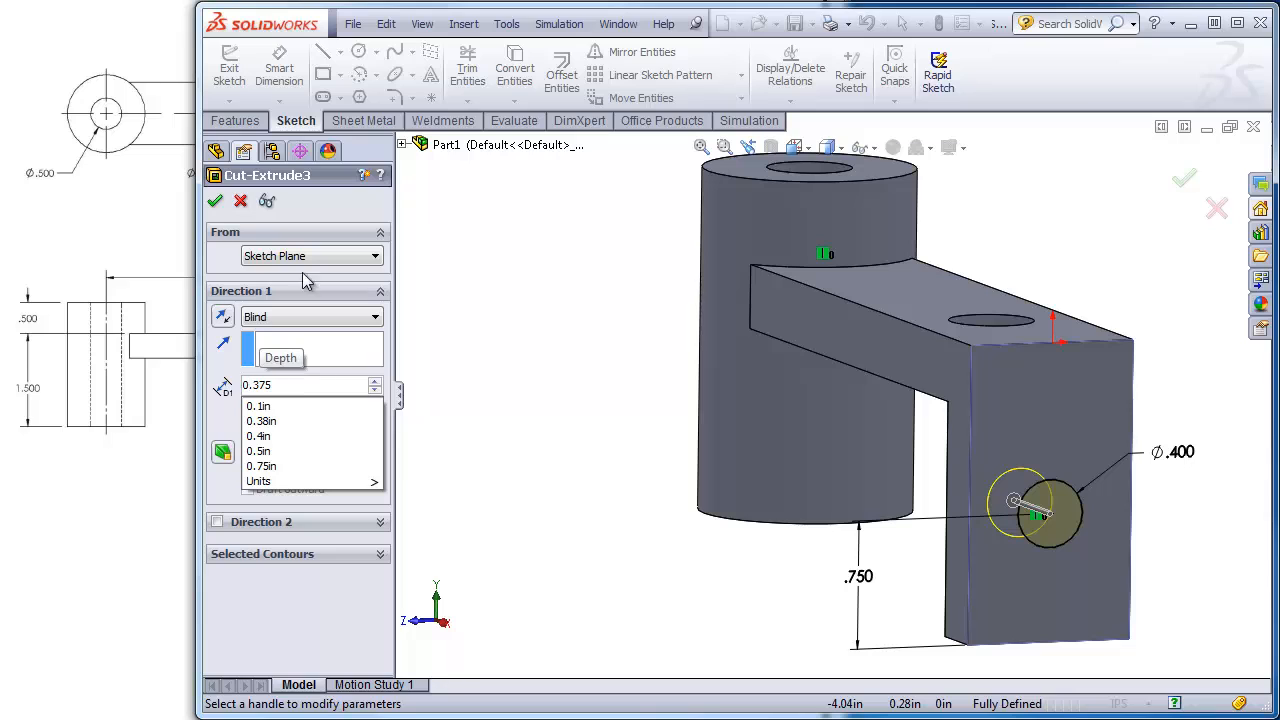
click(215, 208)
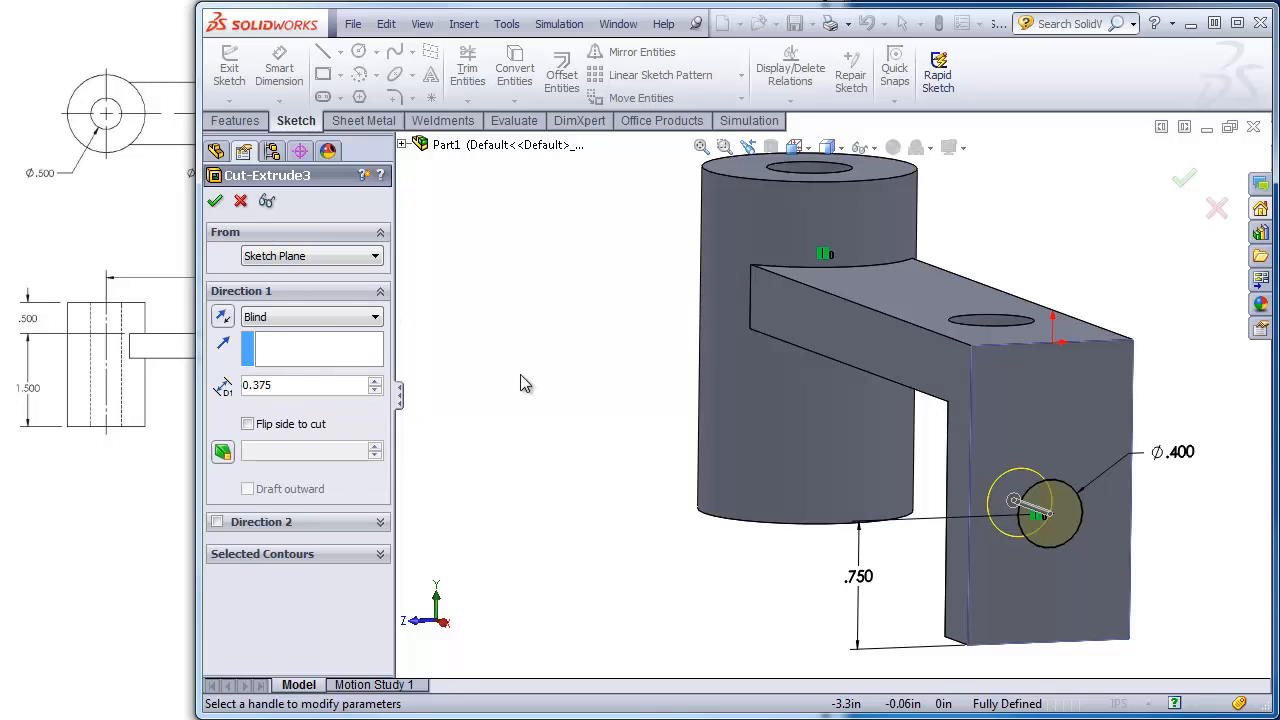
click(215, 201)
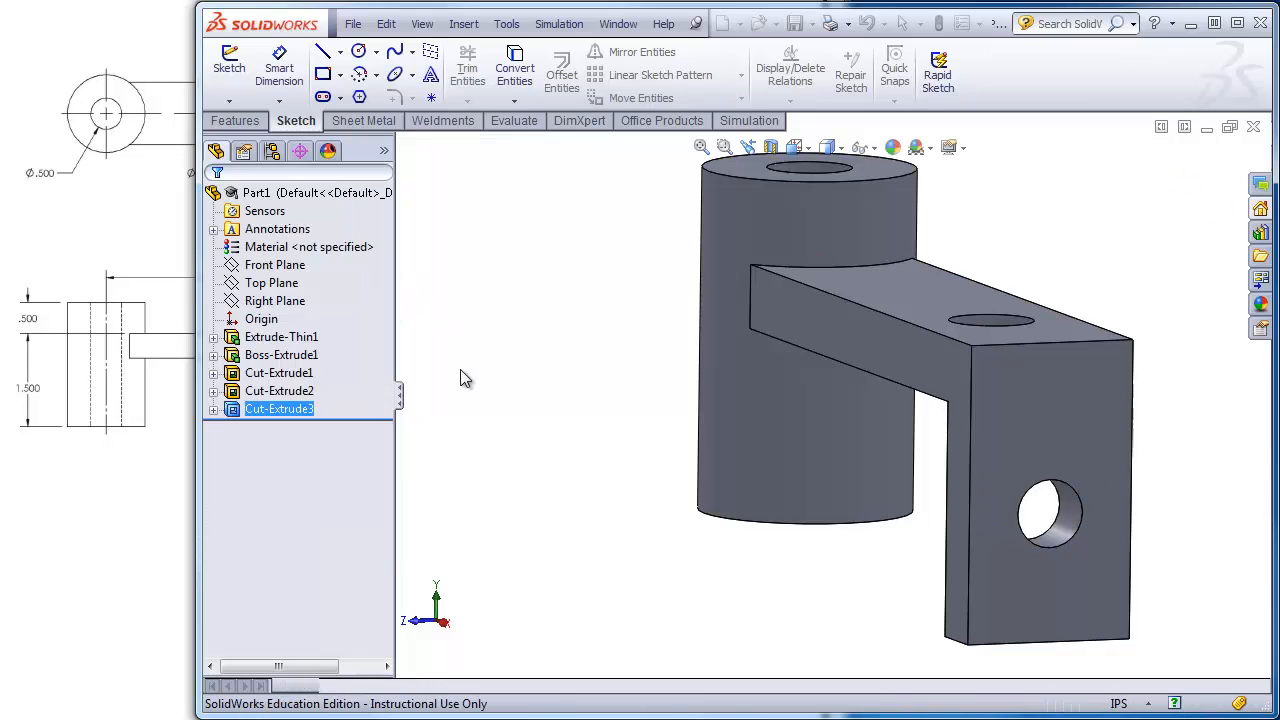
- Set the wall thickness of the L-shaped thin extrusion to 0.5 in and rebuild the part
right_click(558, 503)
click(600, 502)
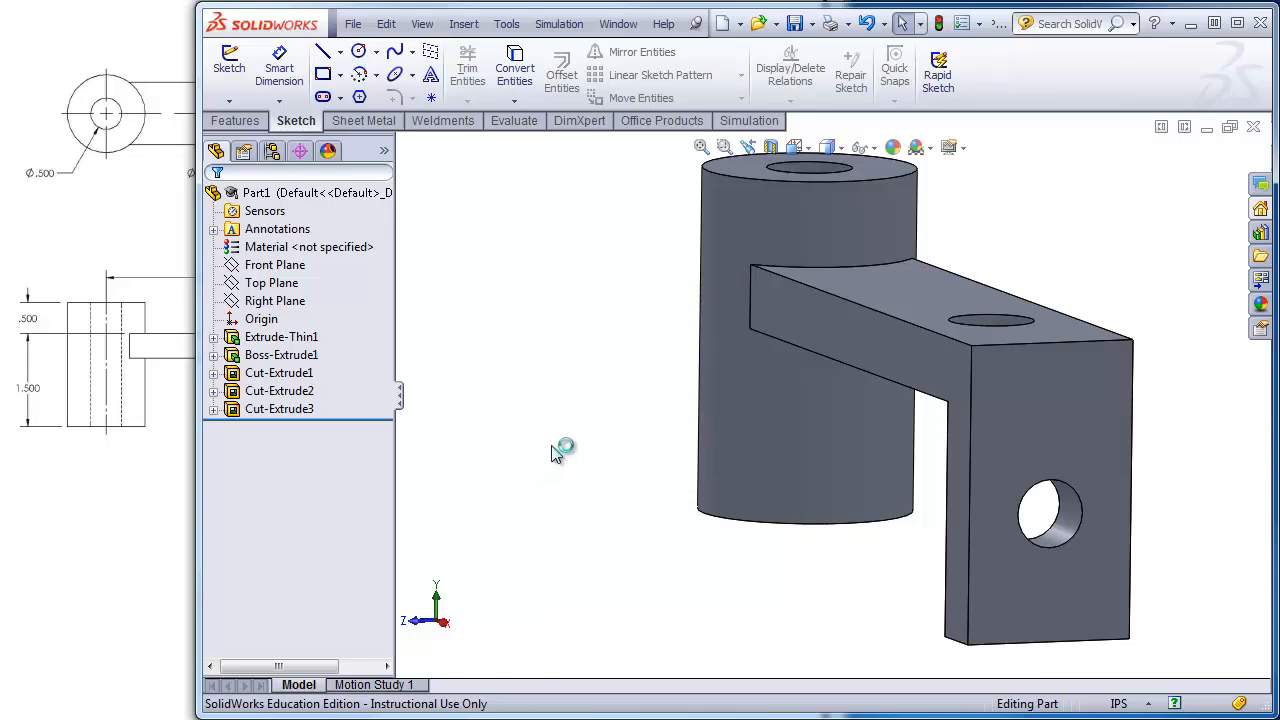
click(873, 335)
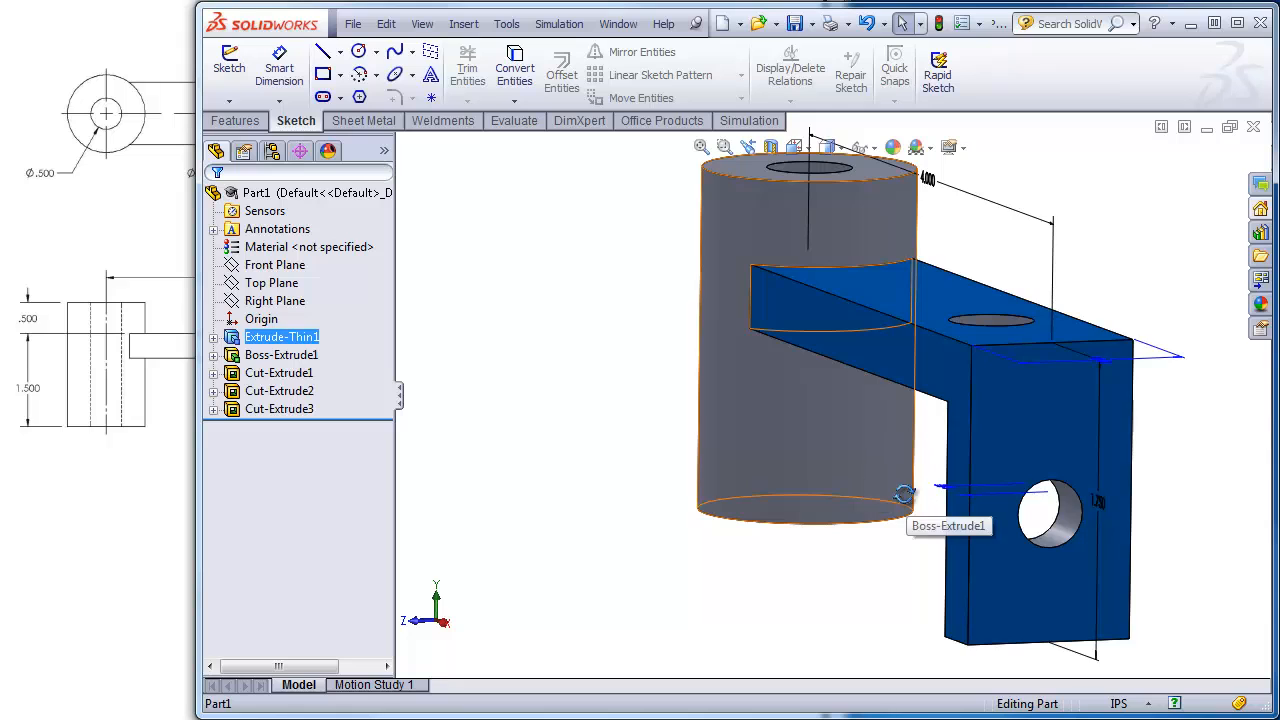
middle_drag(903, 493, 1013, 483)
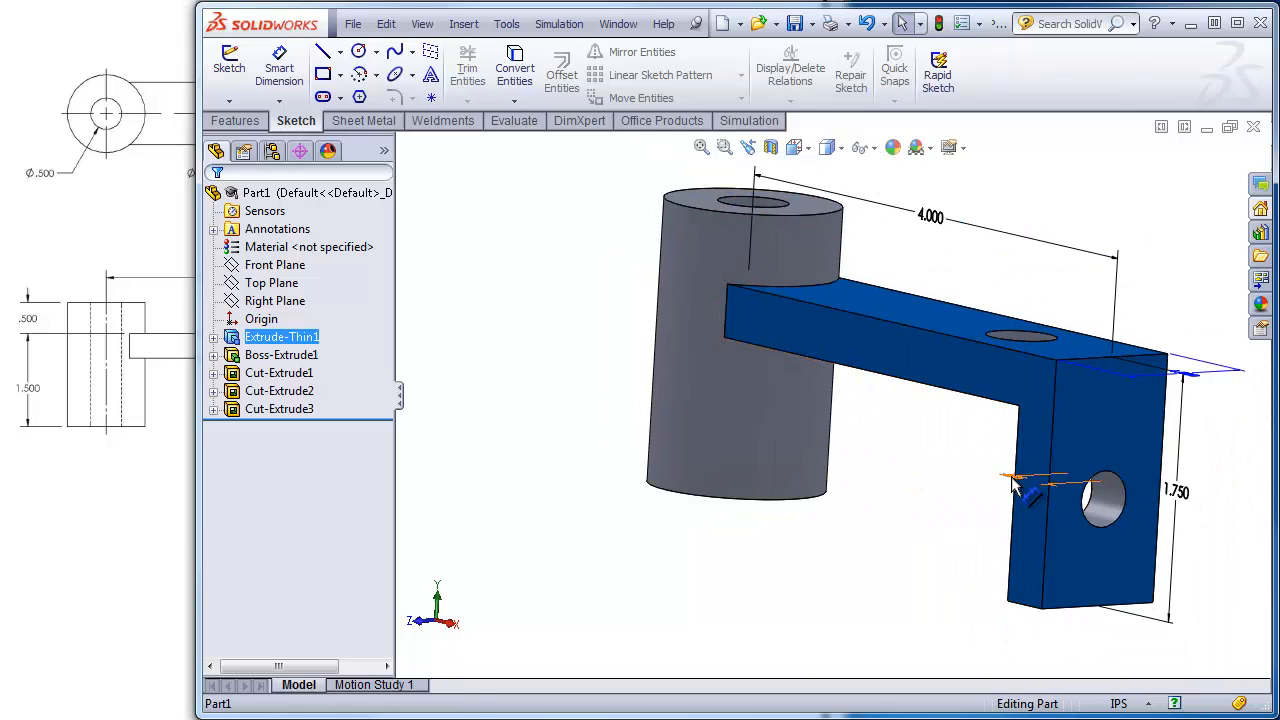
double_click(1010, 478)
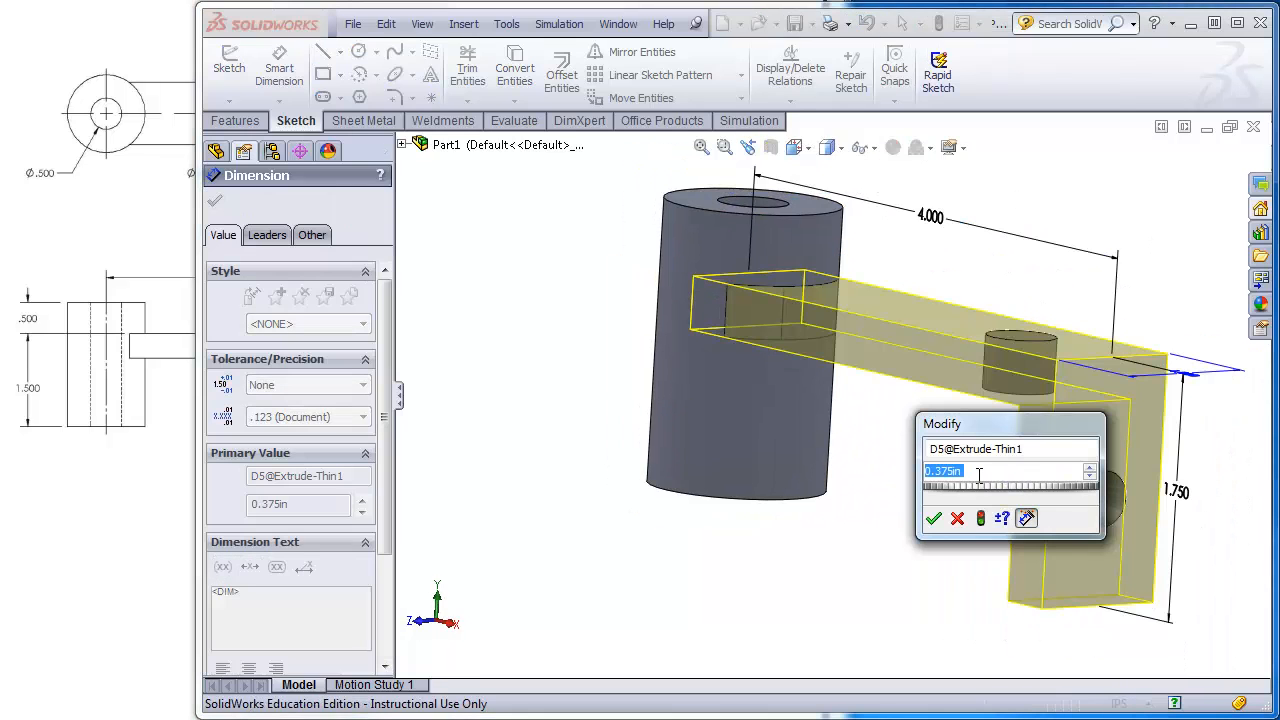
text(.5)
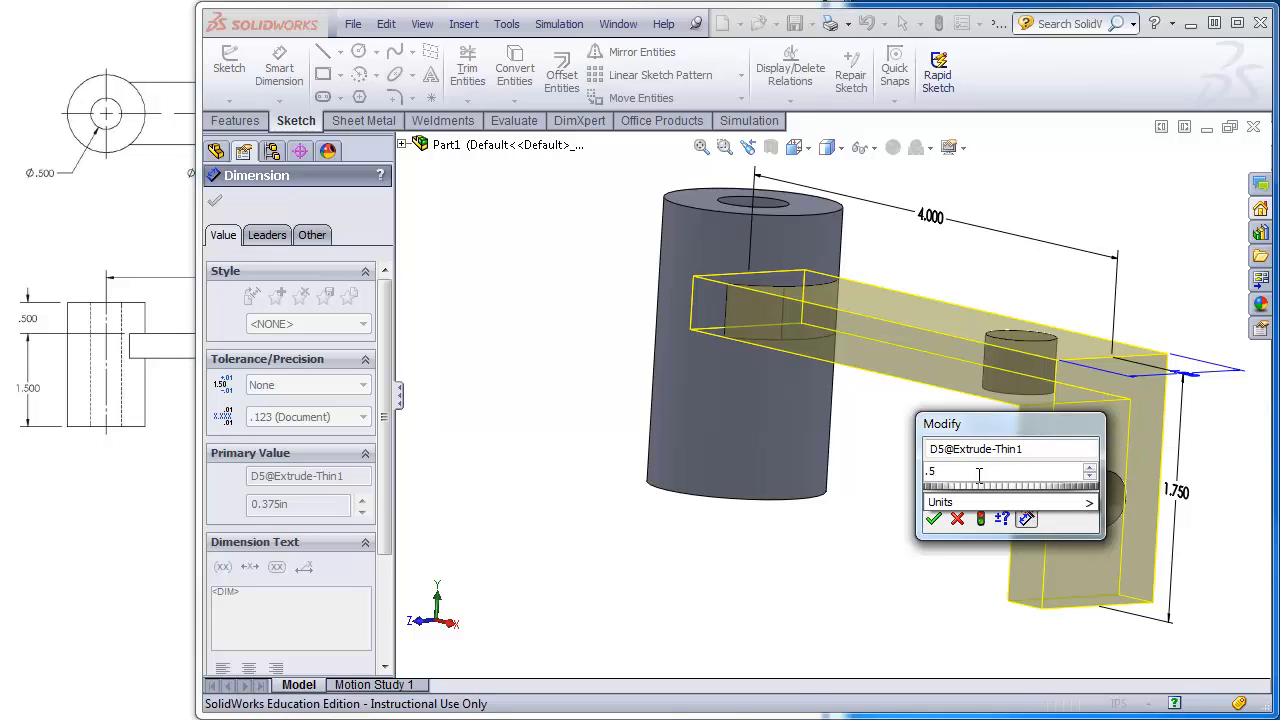
key(Return)
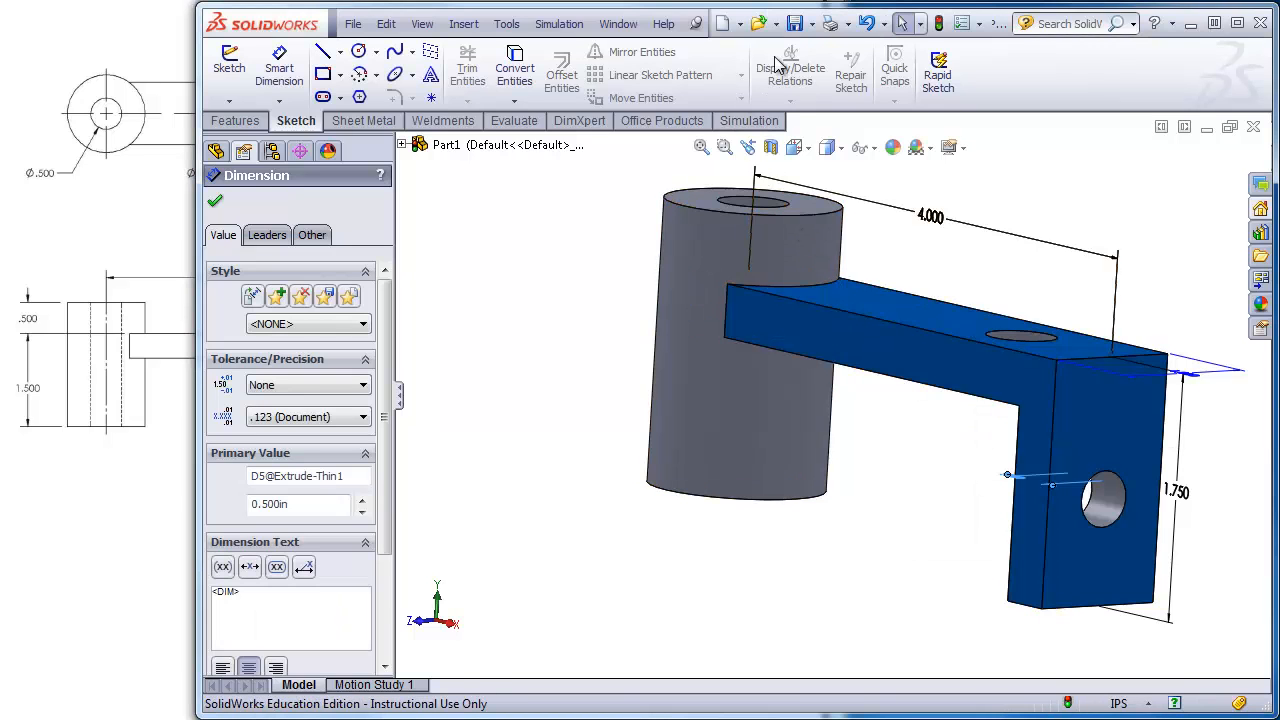
click(938, 22)
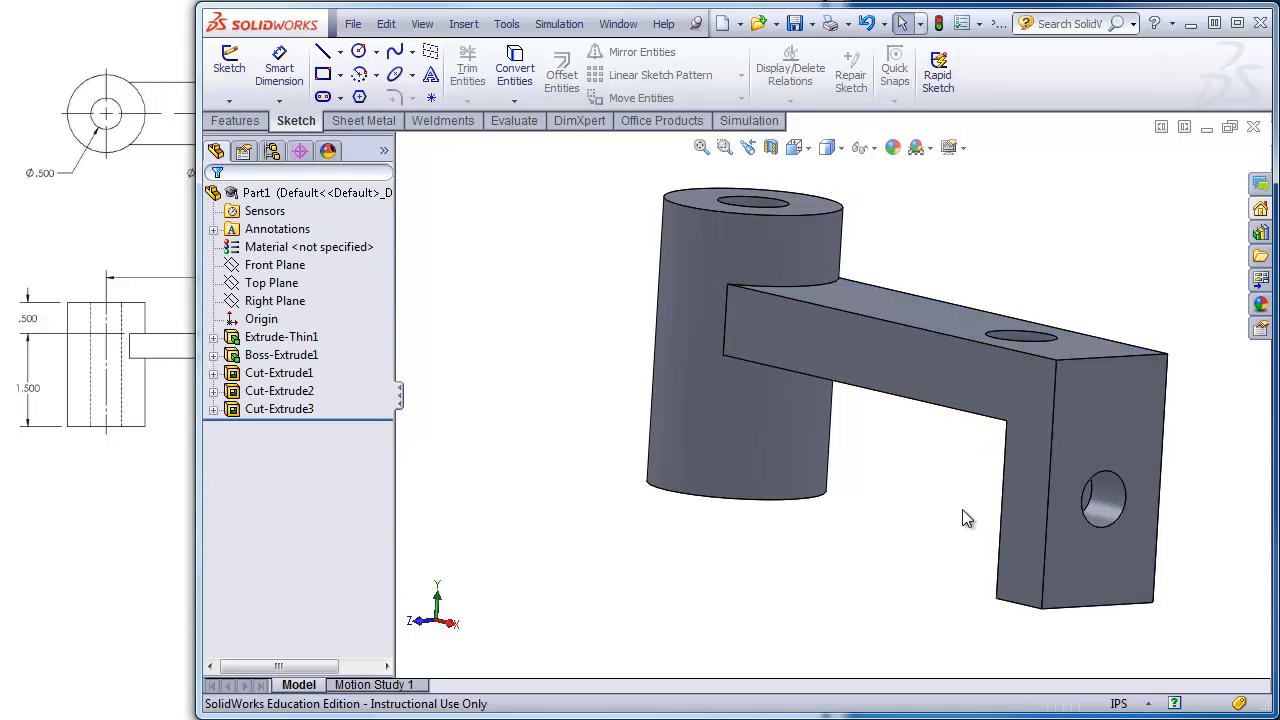
- Inspect the leg hole from several angles and change its cut's end condition to Up To Next
middle_drag(962, 515, 922, 516)
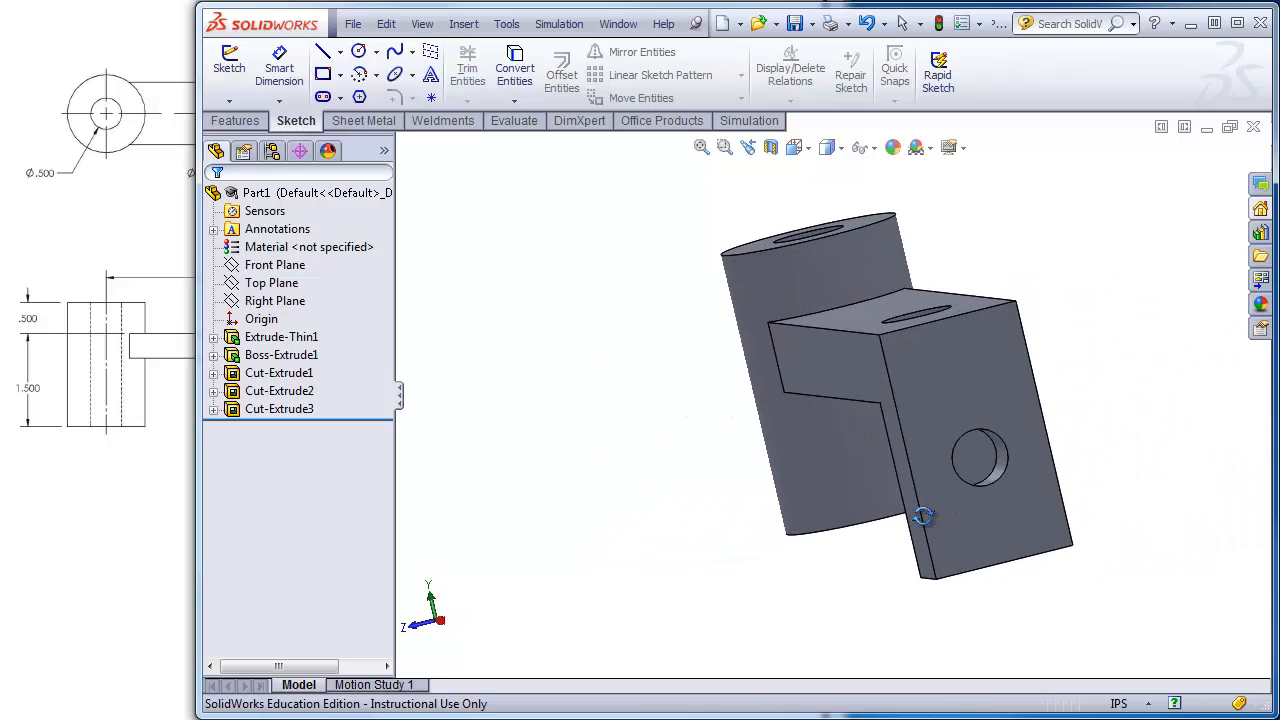
scroll(992, 444, down, 4)
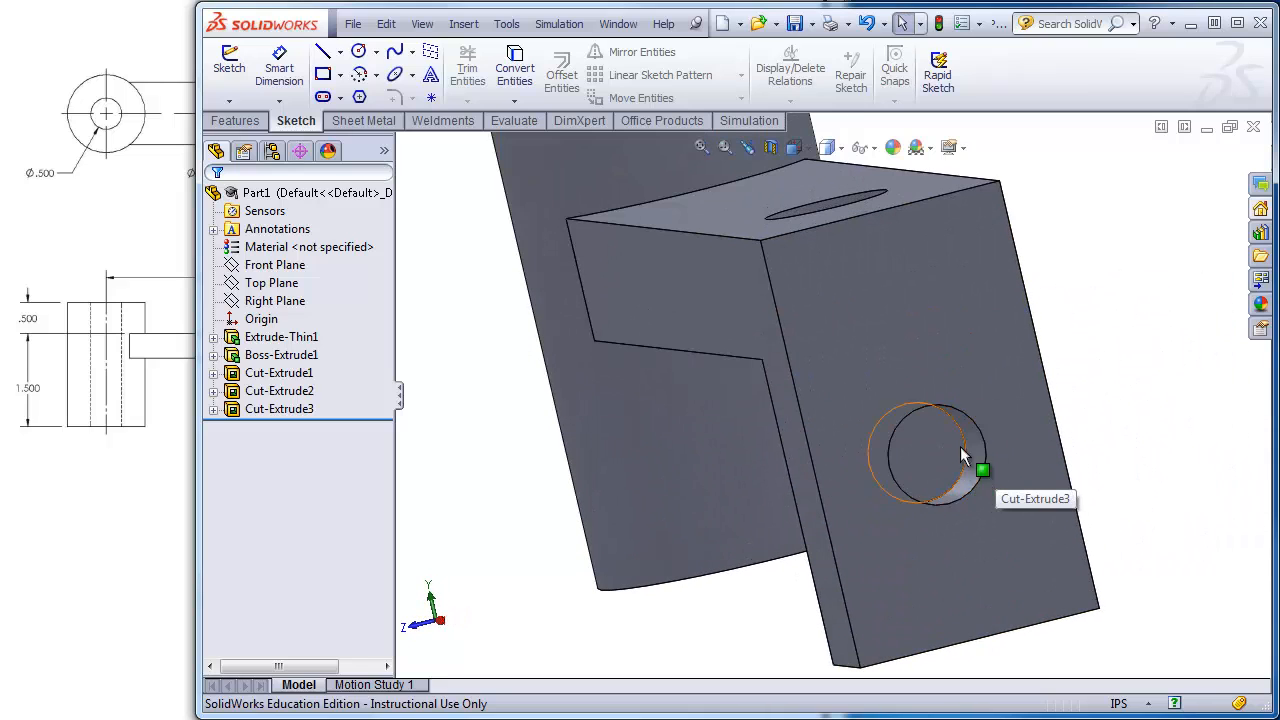
middle_click(979, 460)
middle_drag(979, 460, 1022, 460)
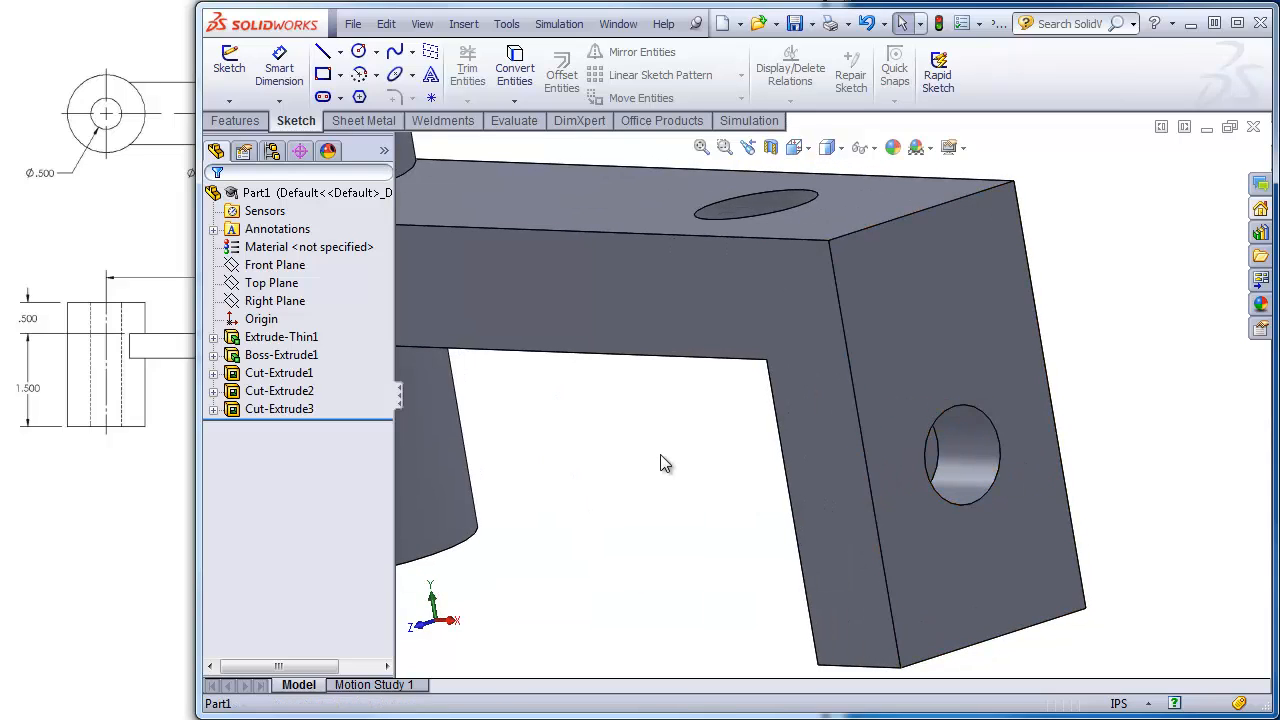
scroll(640, 455, up, 4)
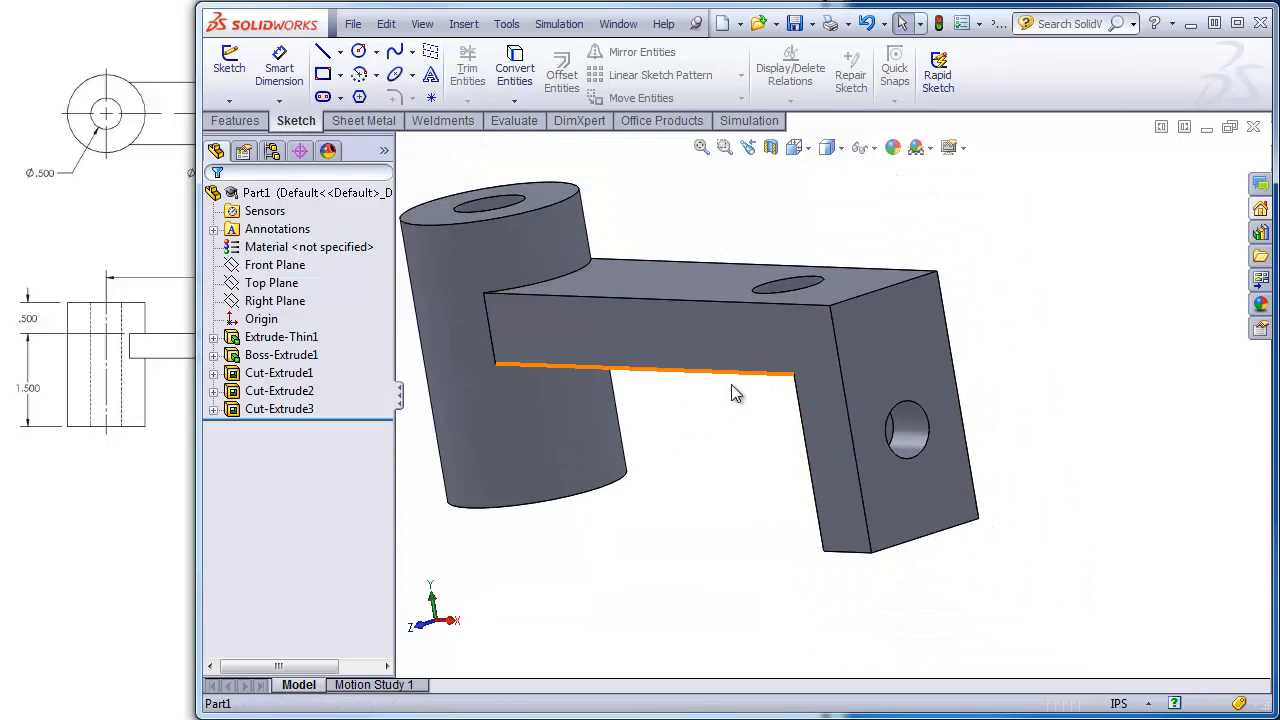
middle_drag(726, 465, 728, 457)
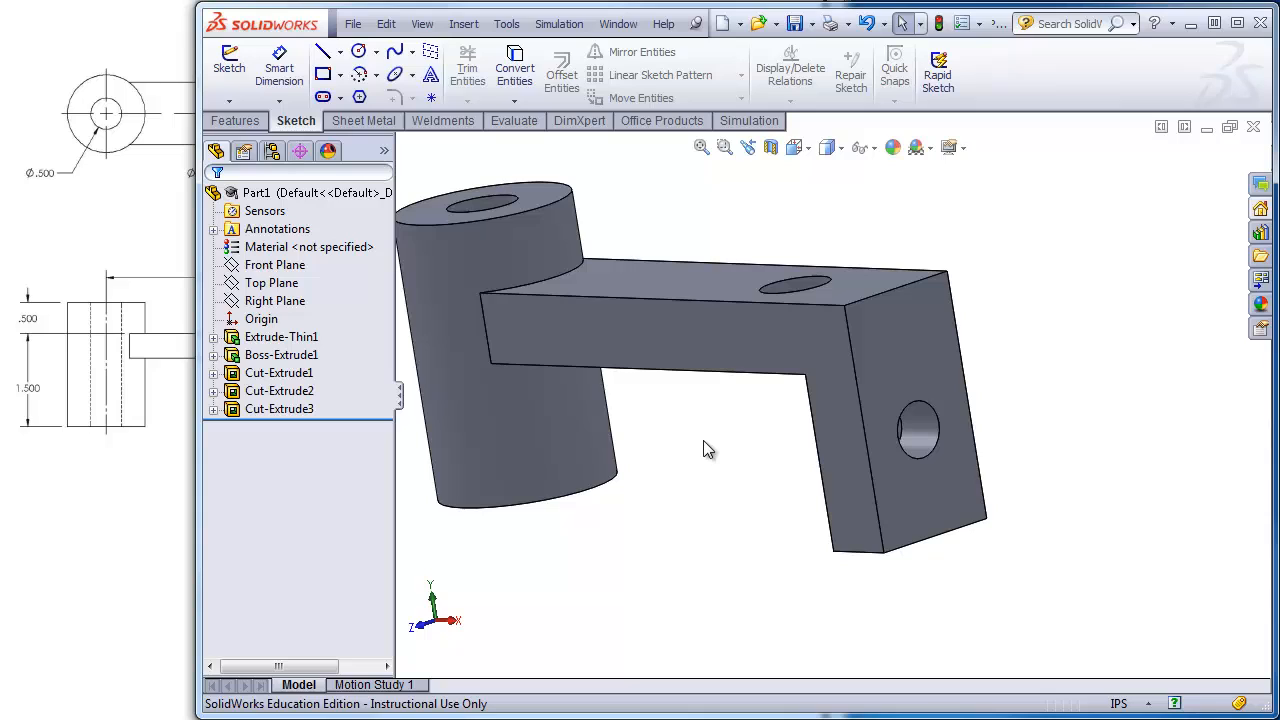
click(266, 411)
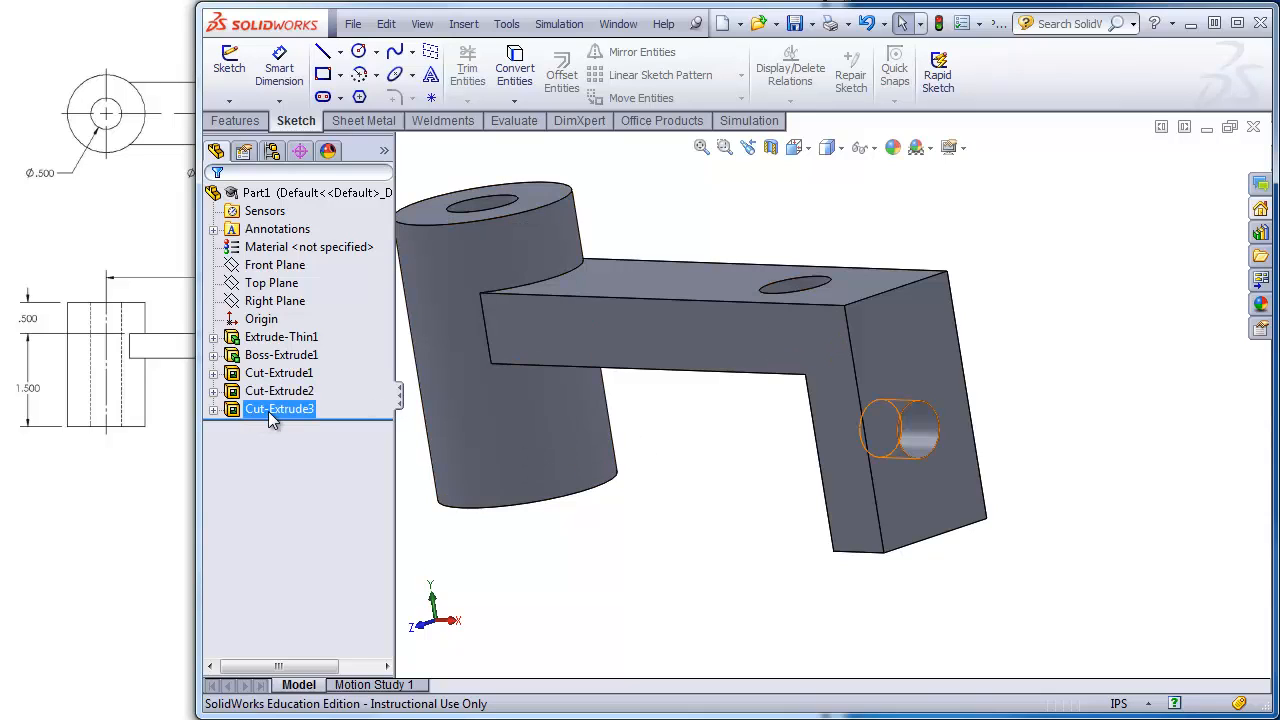
right_click(267, 411)
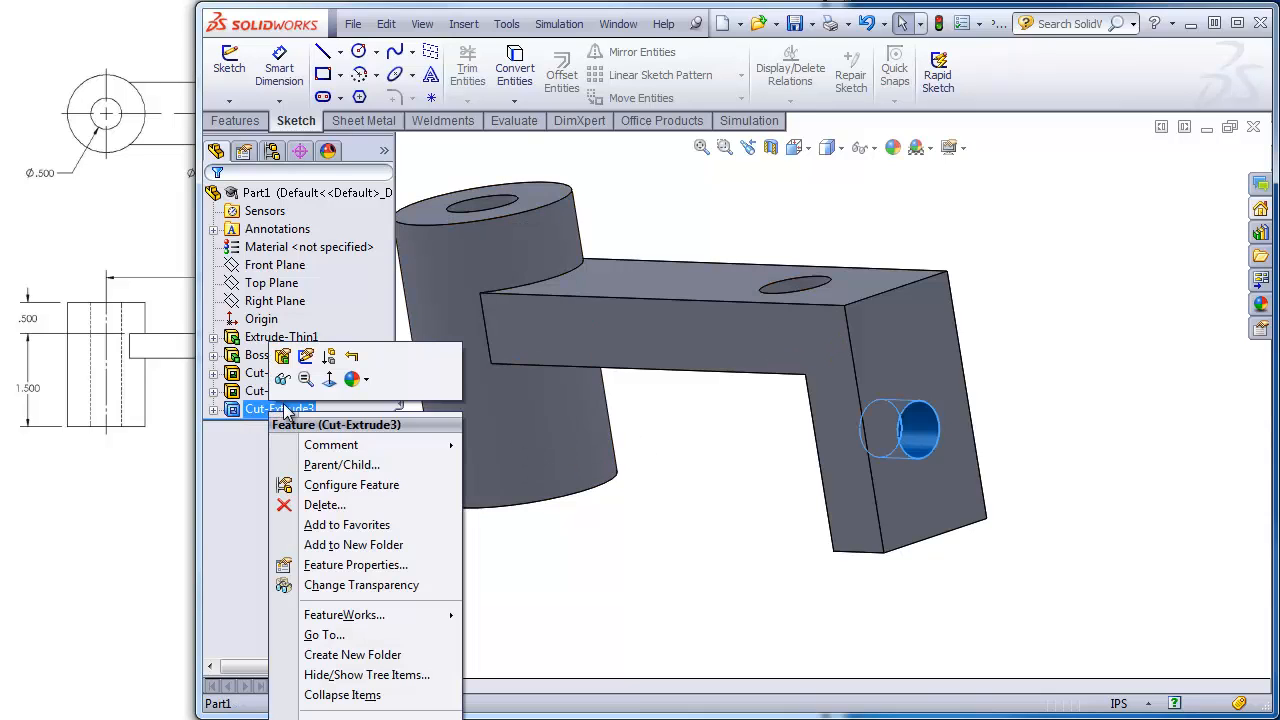
click(284, 357)
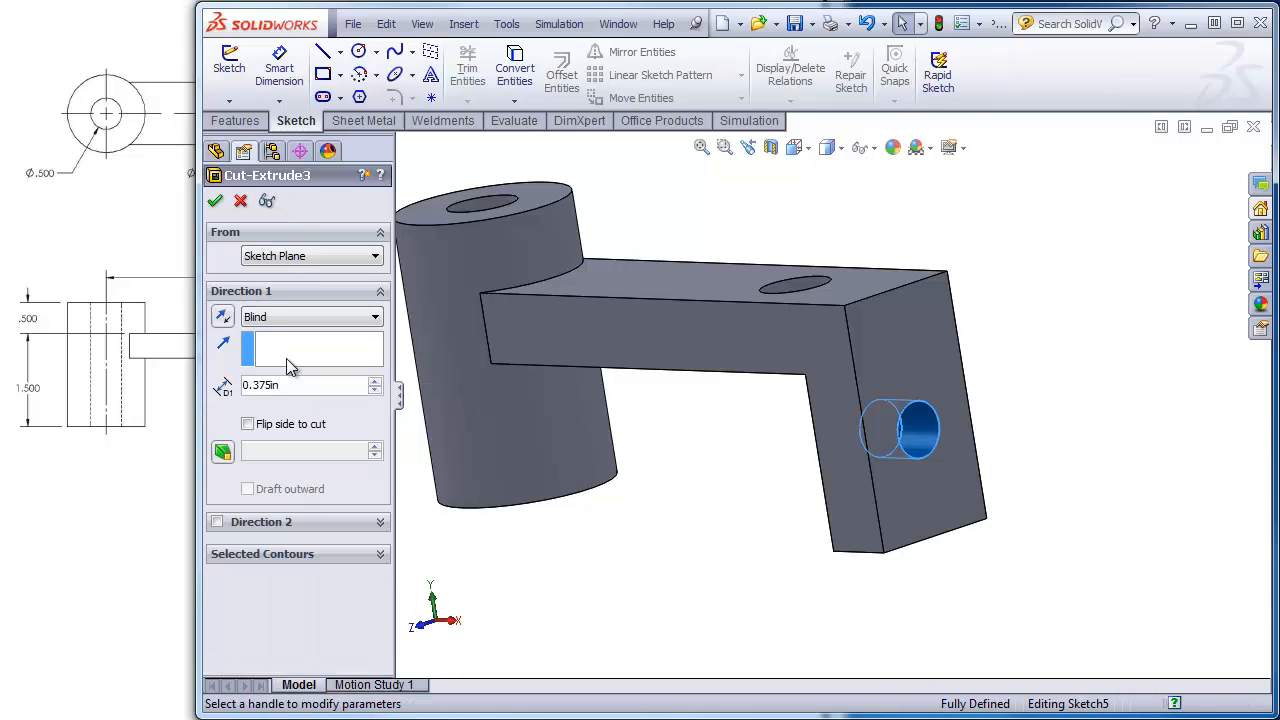
click(335, 318)
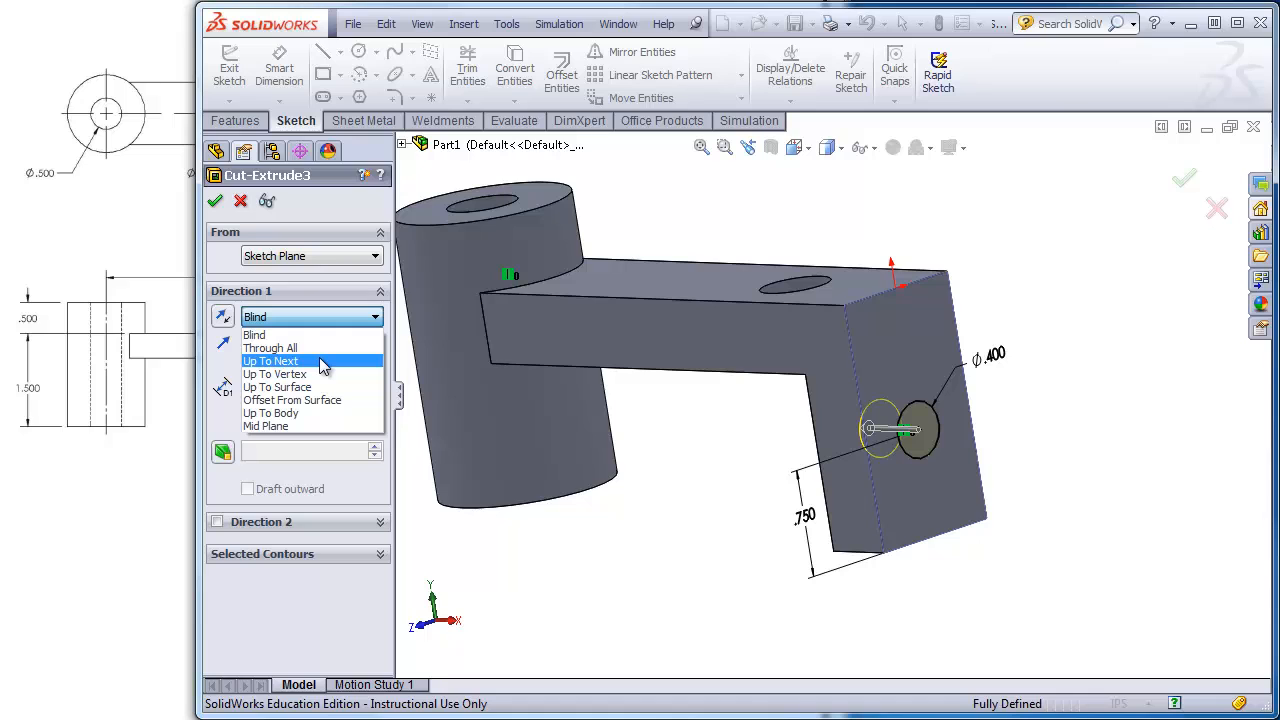
click(319, 360)
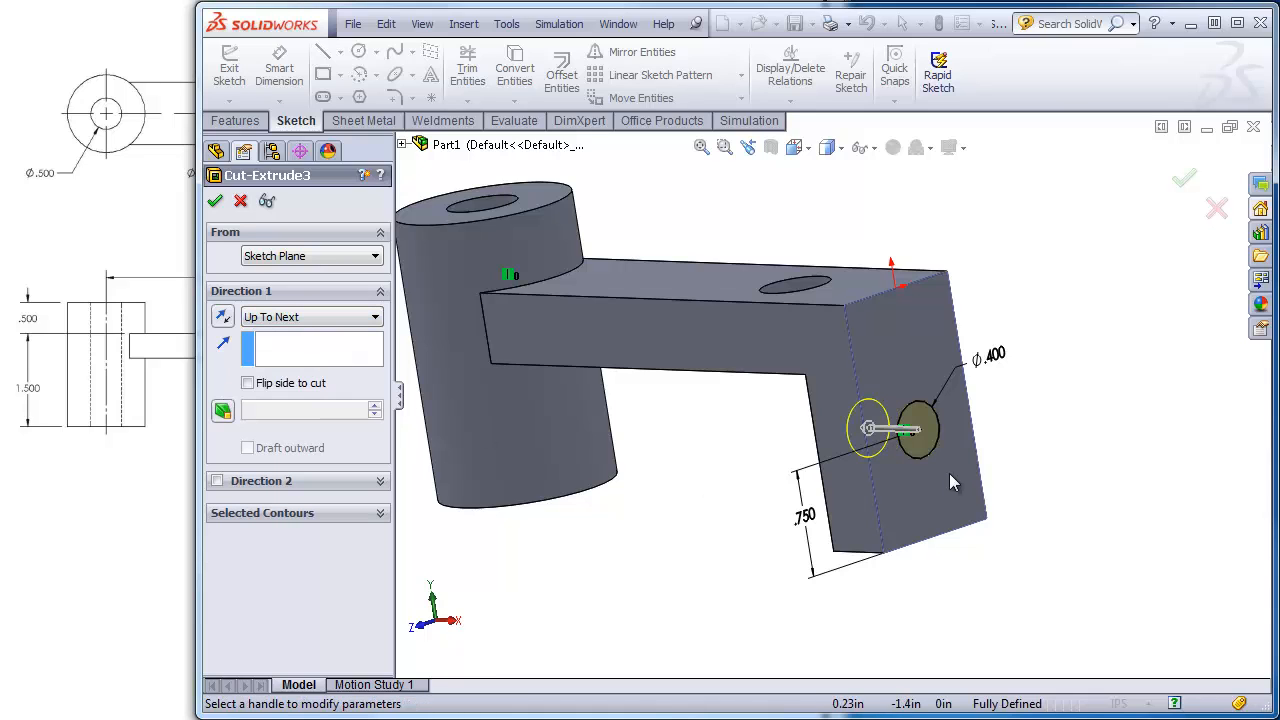
middle_drag(760, 490, 866, 457)
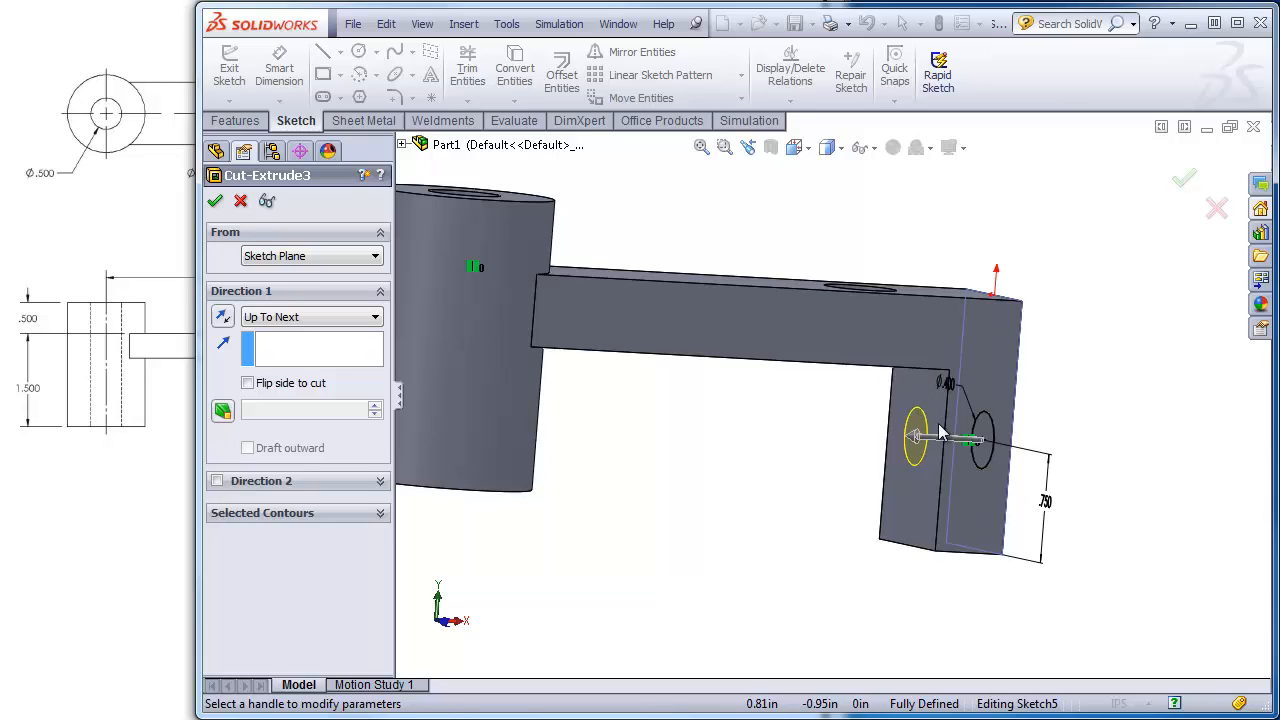
middle_drag(751, 449, 534, 440)
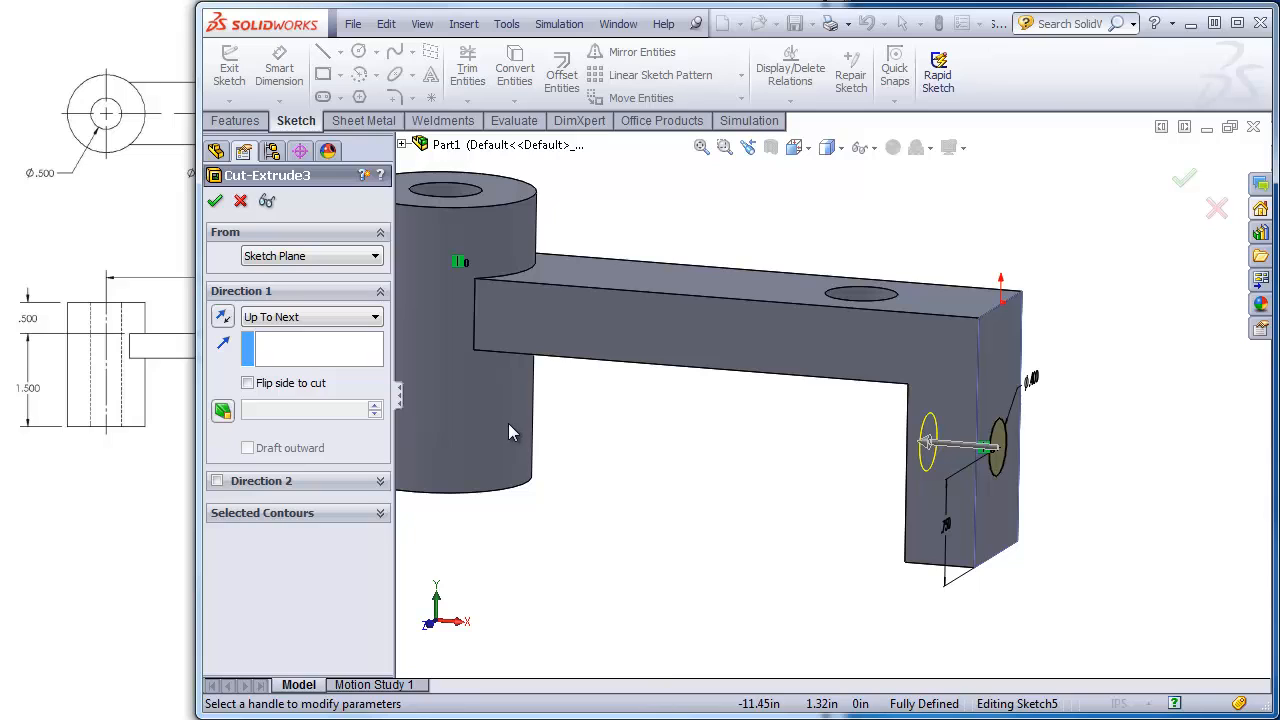
click(215, 202)
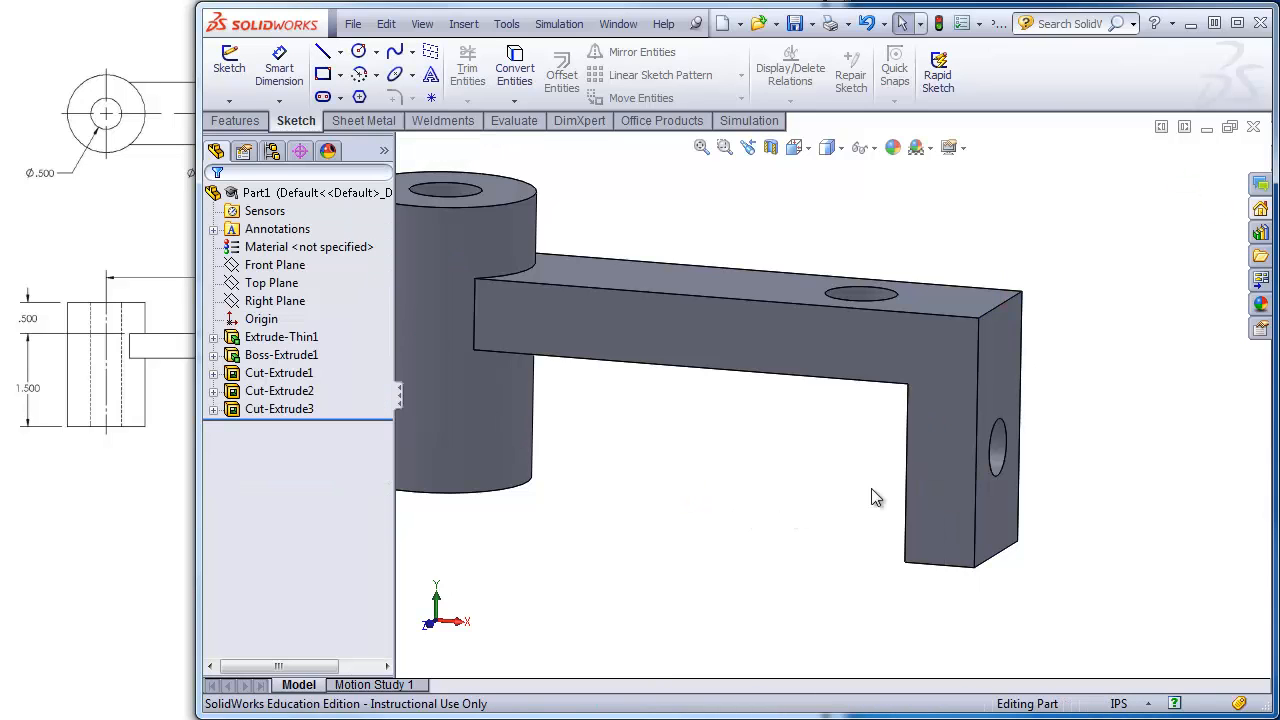
- Set the wall thickness of the L-shaped thin extrusion to 0.75 in and rebuild the part
double_click(941, 466)
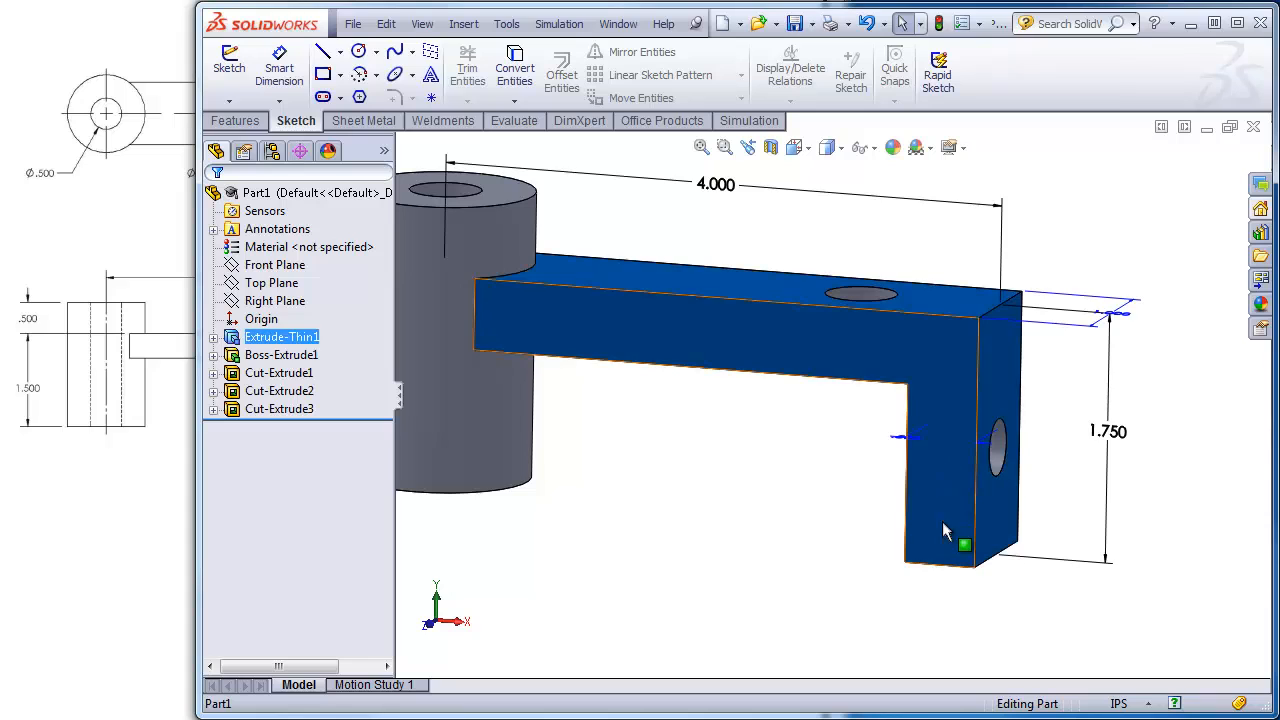
double_click(913, 441)
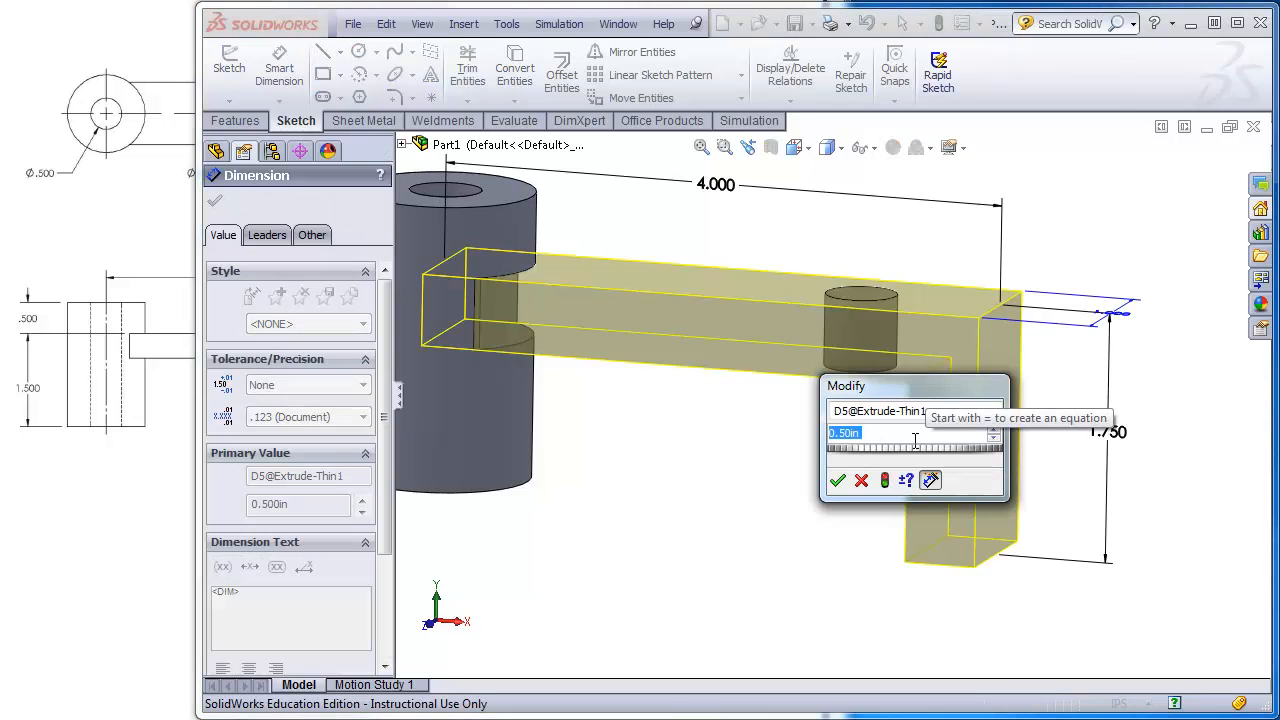
text(.75)
key(Return)
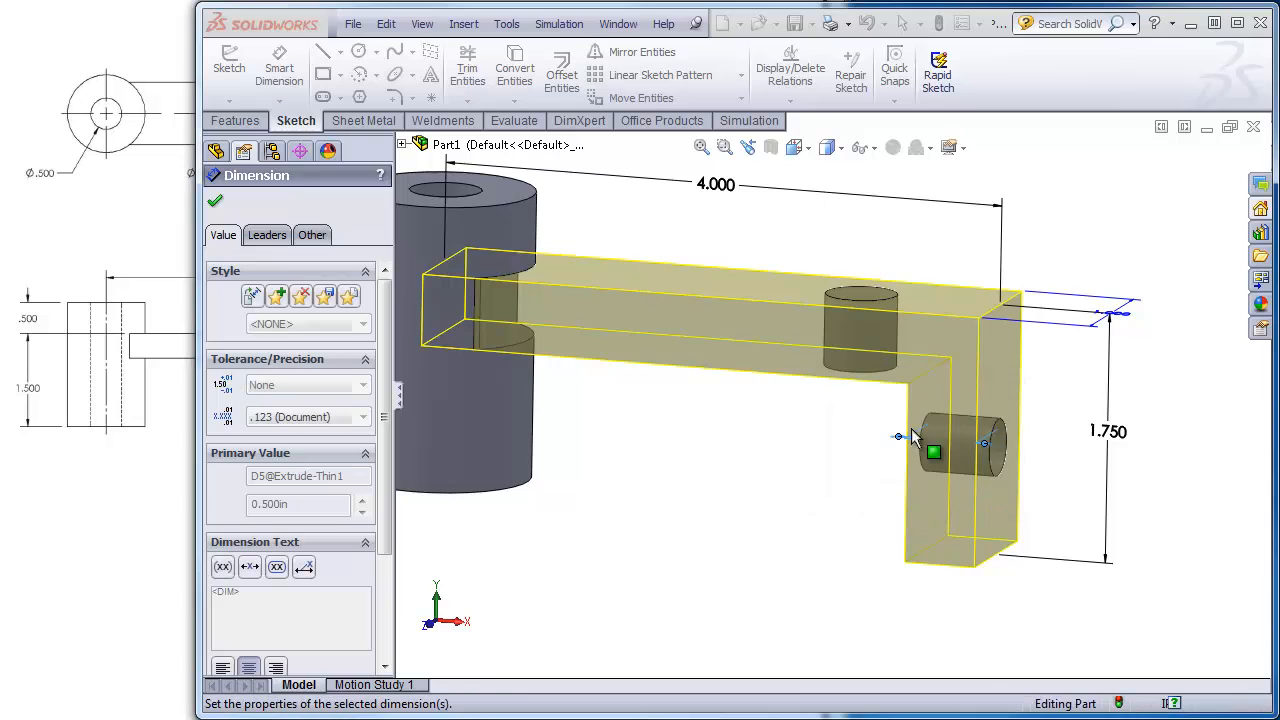
click(938, 24)
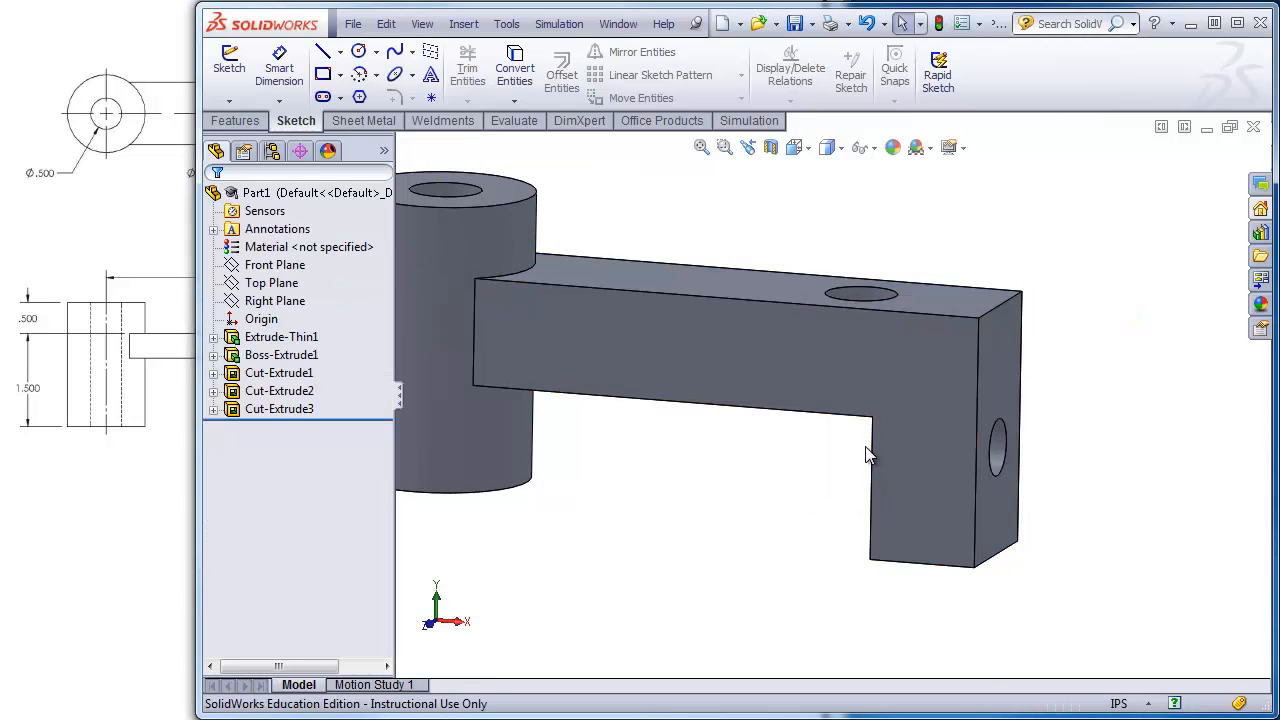
- Set the wall thickness of the L-shaped thin extrusion to 0.375 in and rebuild the part
mouse_move(820, 460)
middle_down()
mouse_move(770, 453)
mouse_move(749, 429)
mouse_move(963, 417)
mouse_move(840, 449)
middle_up()
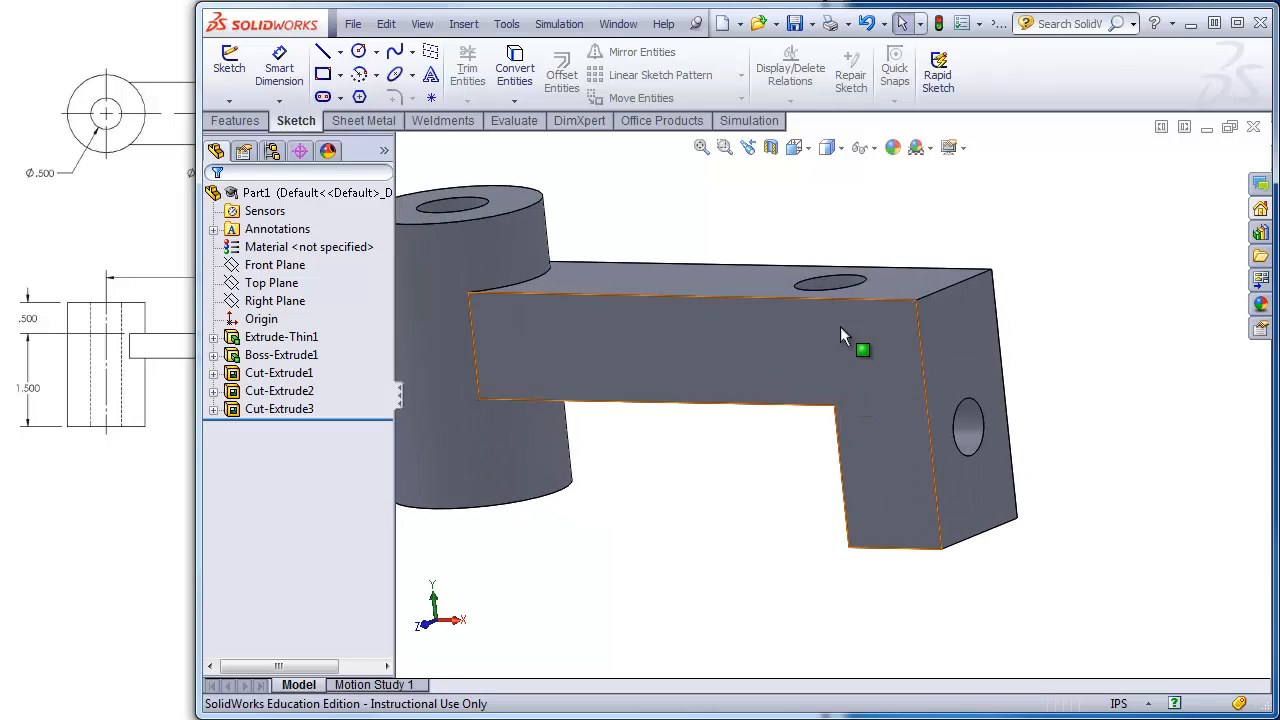
double_click(806, 378)
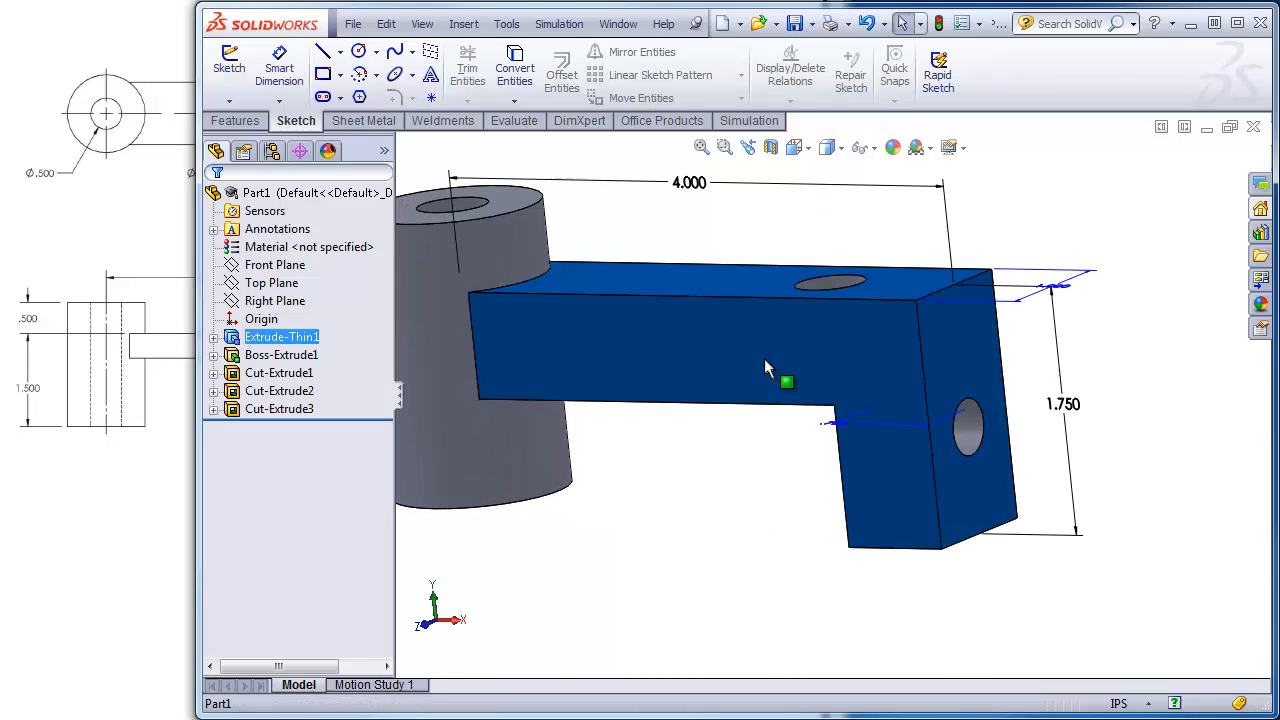
double_click(838, 425)
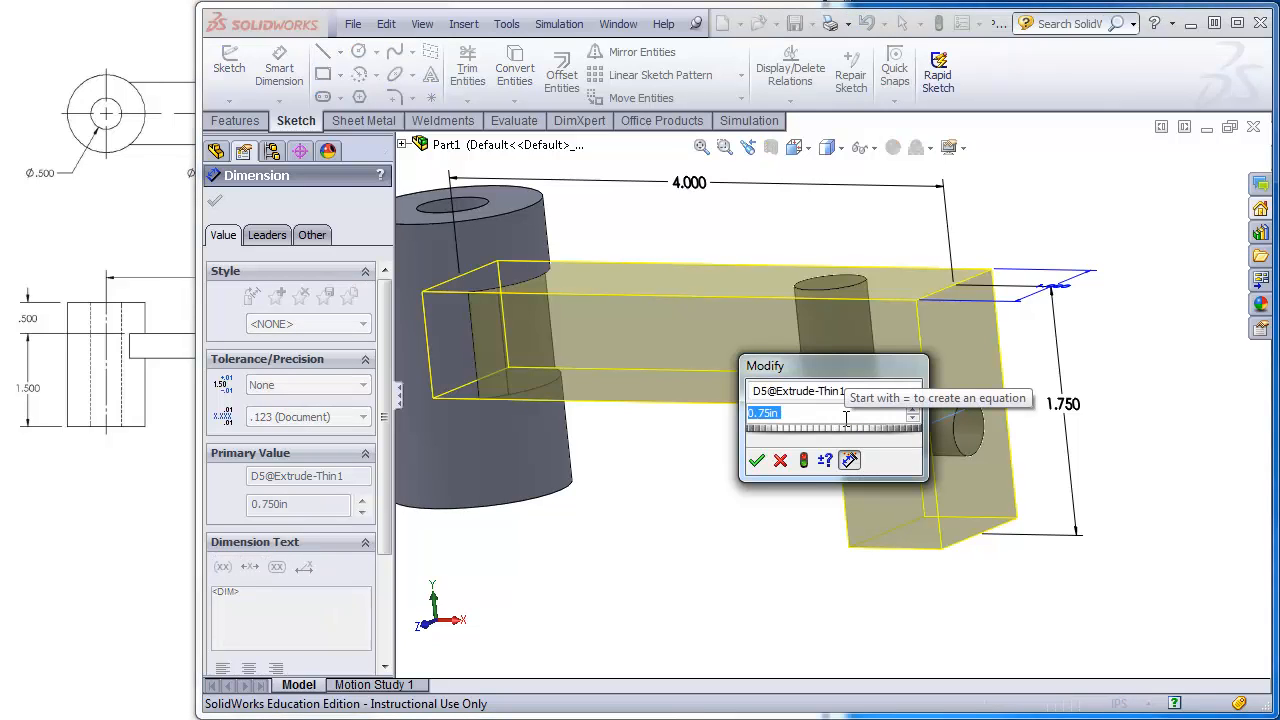
text(.)
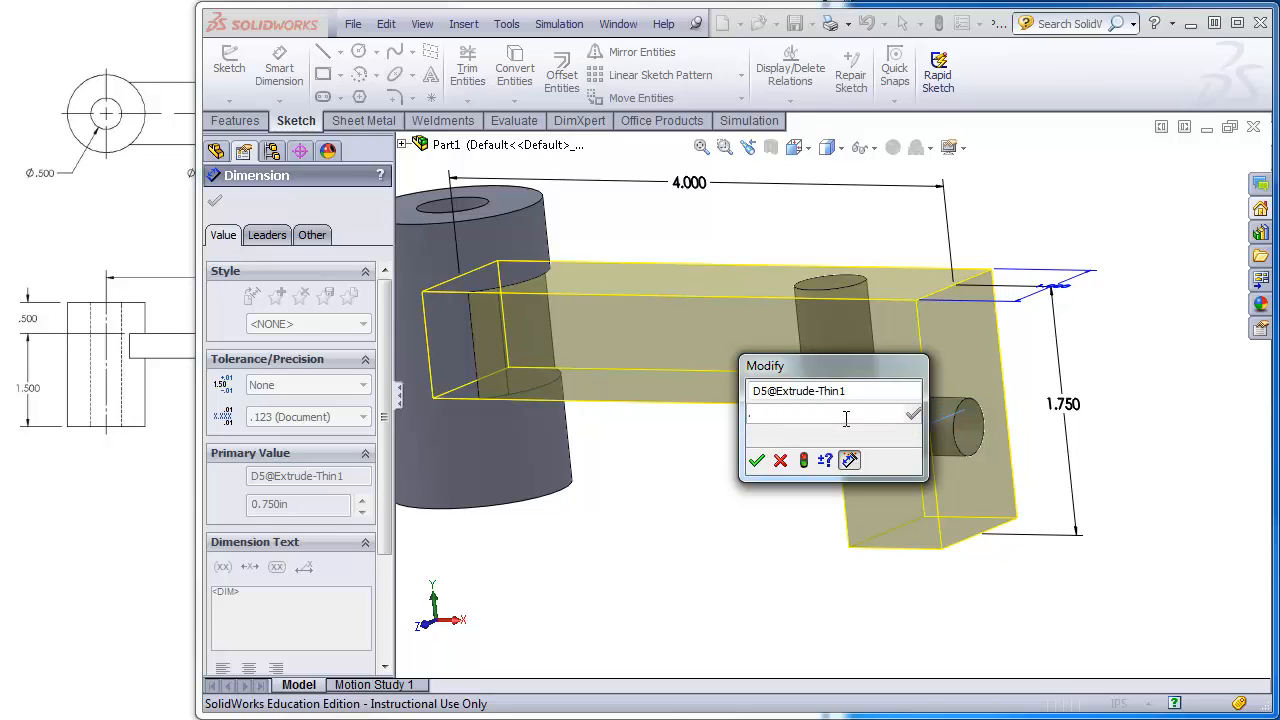
text(375)
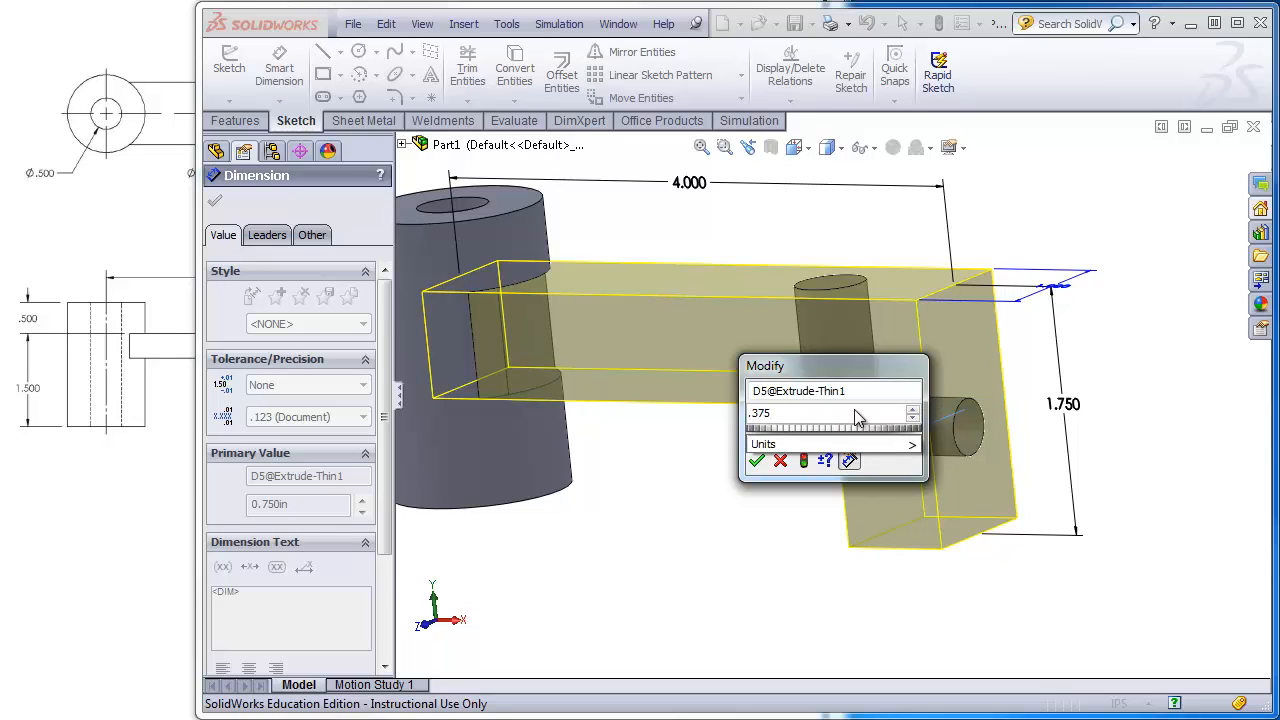
mouse_move(746, 450)
click(805, 462)
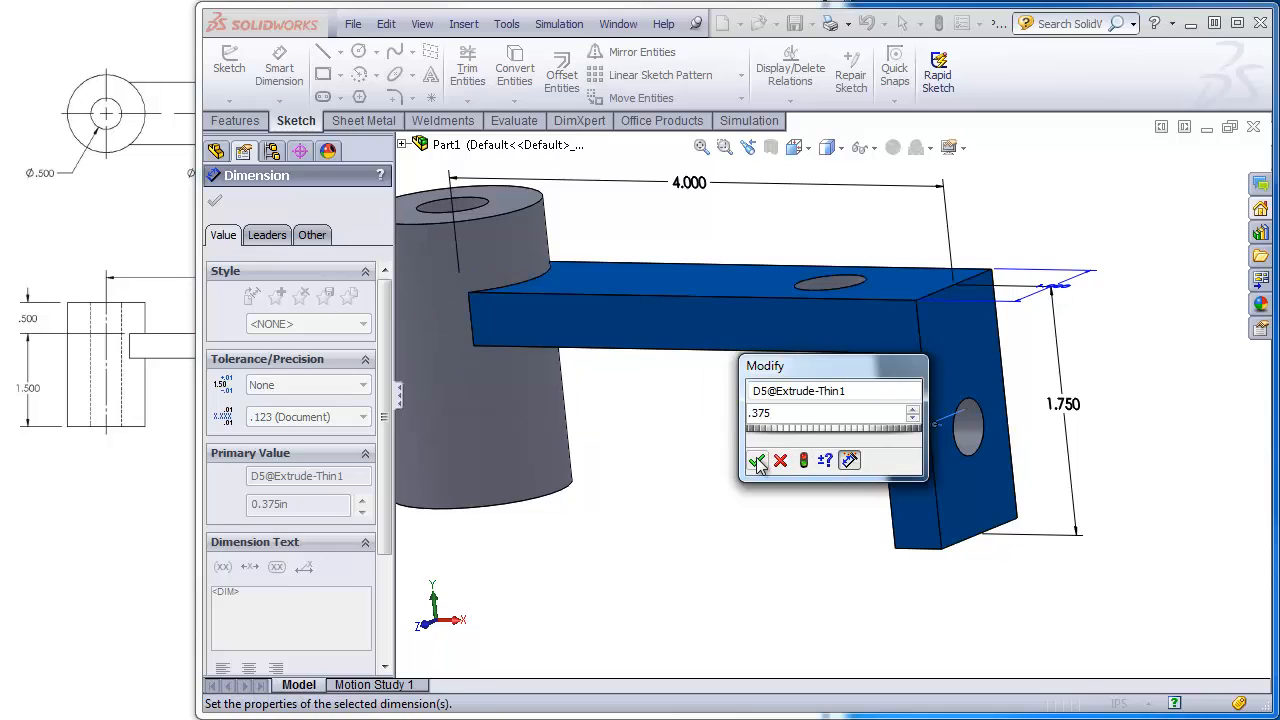
click(756, 461)
click(763, 535)
- Check the reference drawing and add a constant-radius 0.125 in fillet to the inside corner edge between the arm and the leg
mouse_move(766, 489)
middle_down()
mouse_move(806, 489)
mouse_move(780, 474)
mouse_move(846, 414)
middle_up()
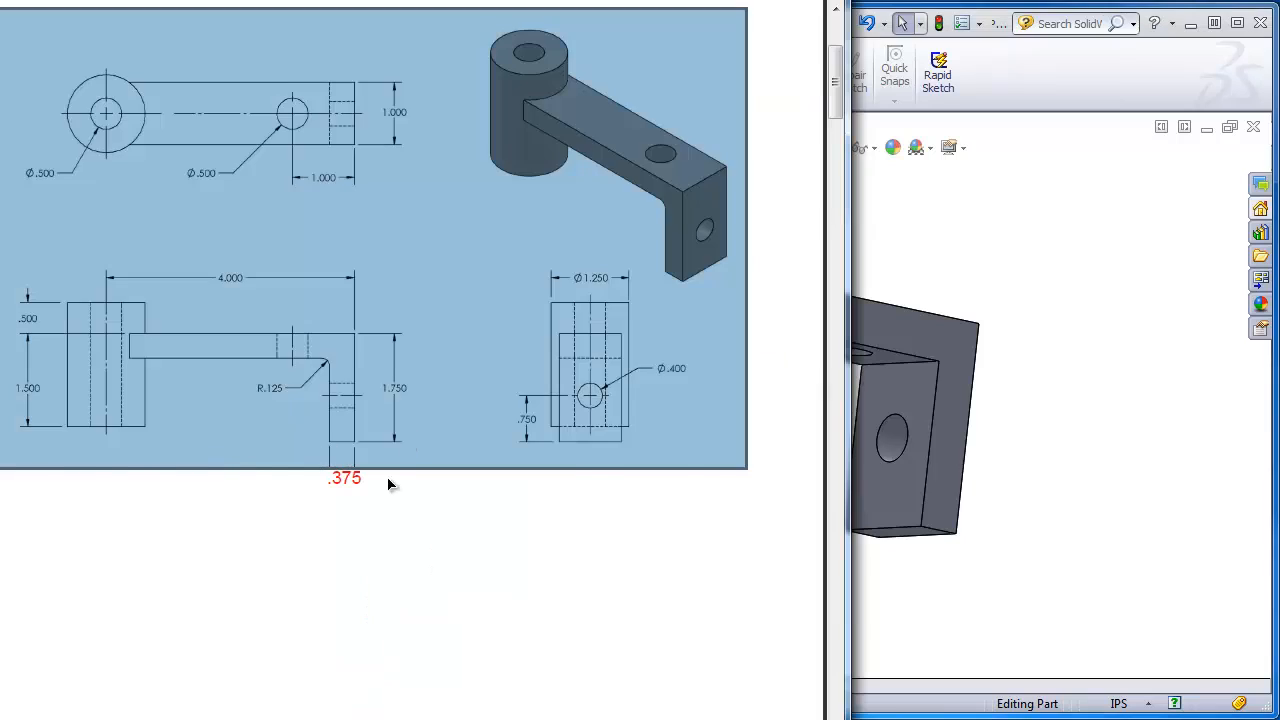
click(390, 484)
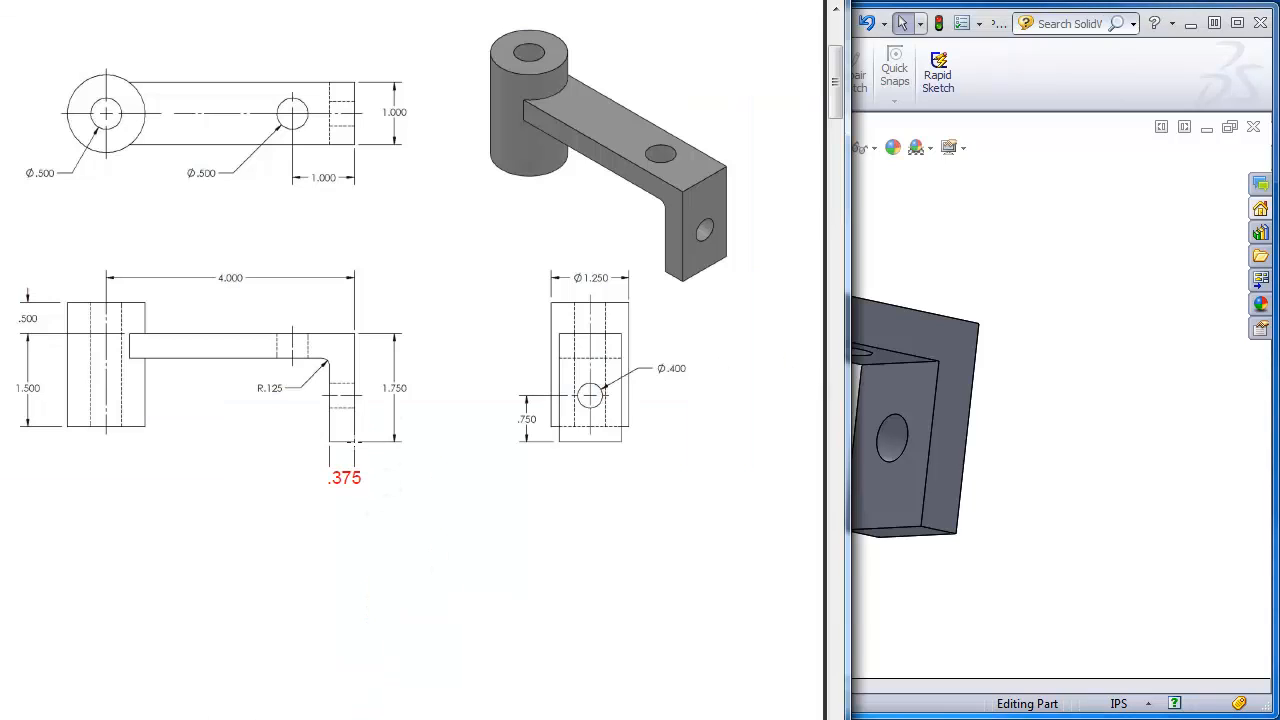
click(892, 593)
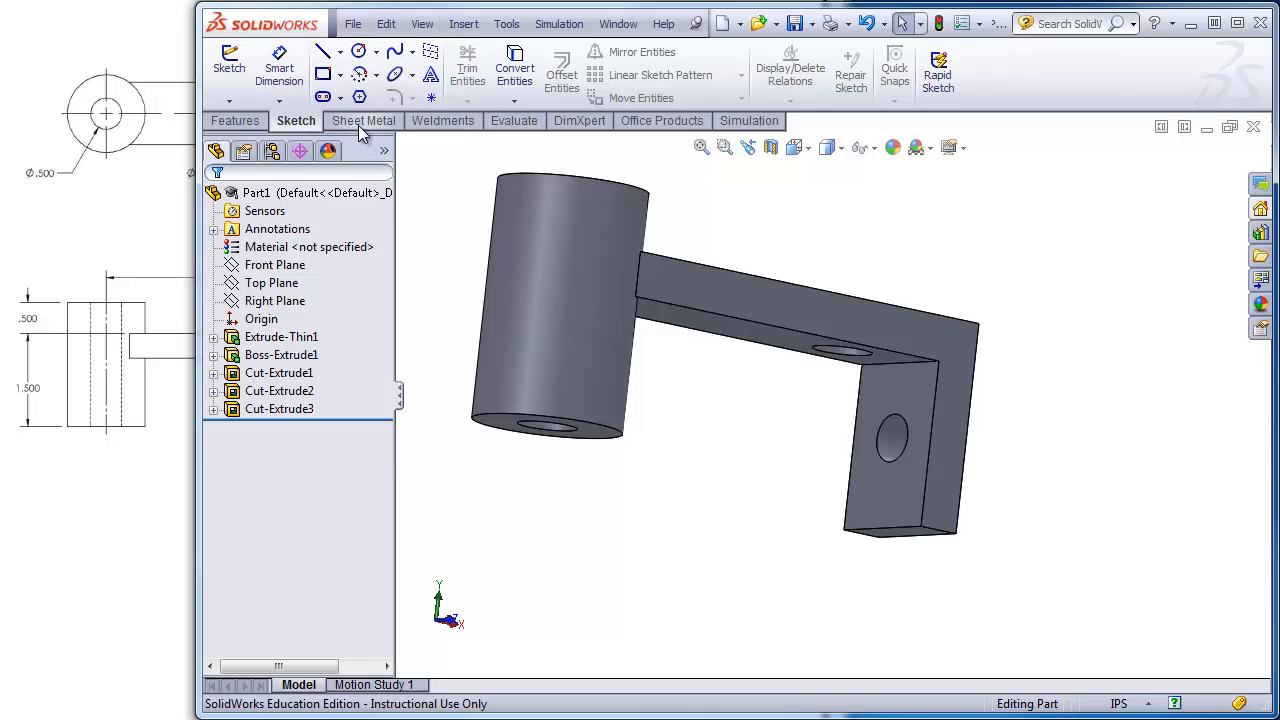
click(238, 122)
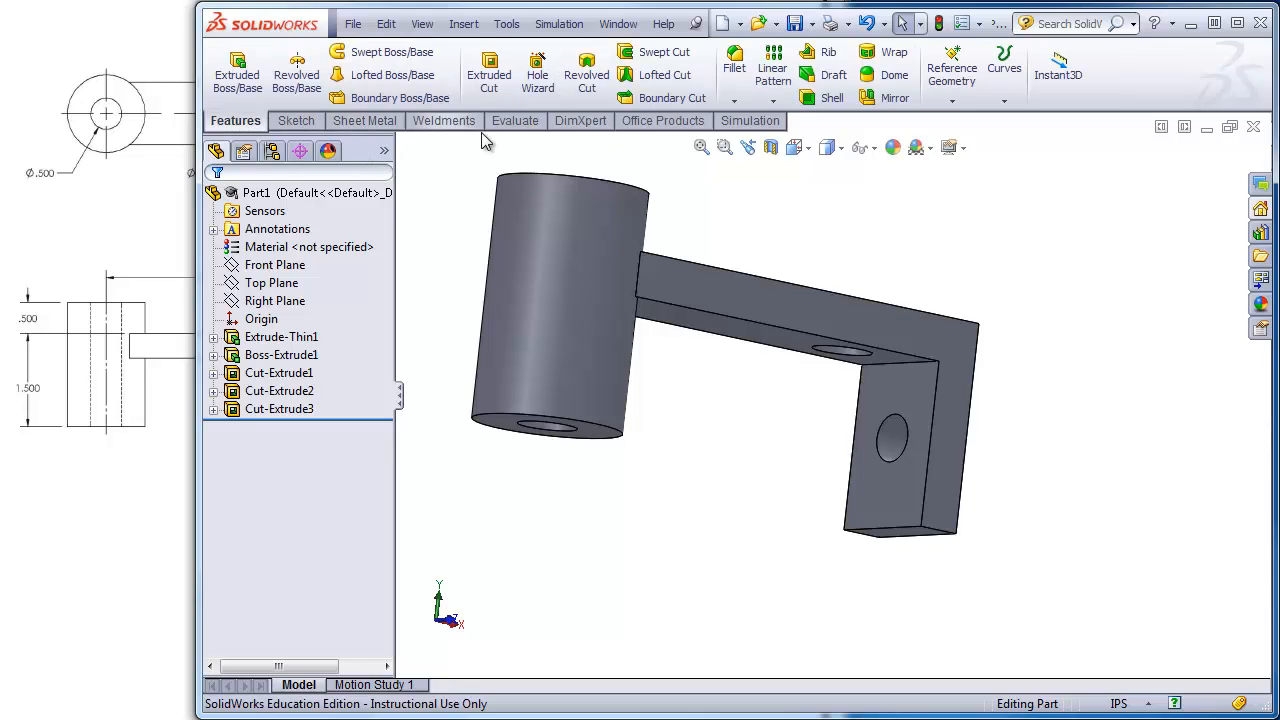
click(735, 72)
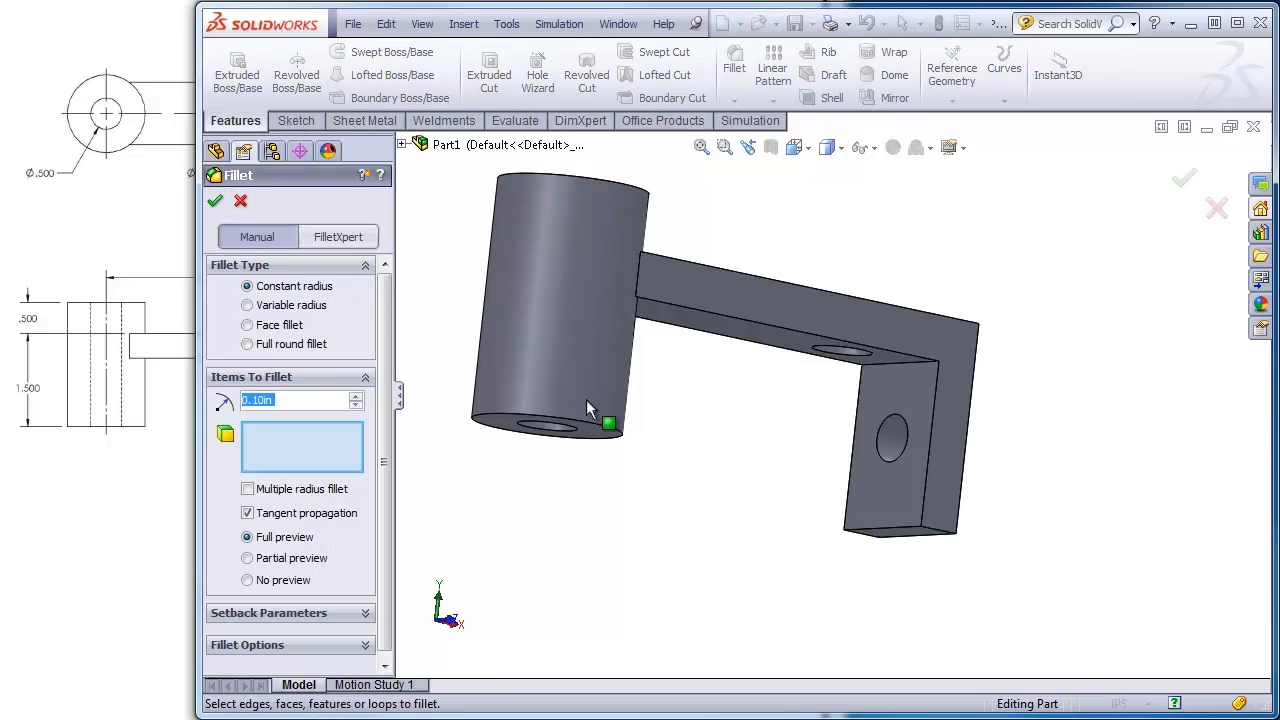
key(alt+Tab)
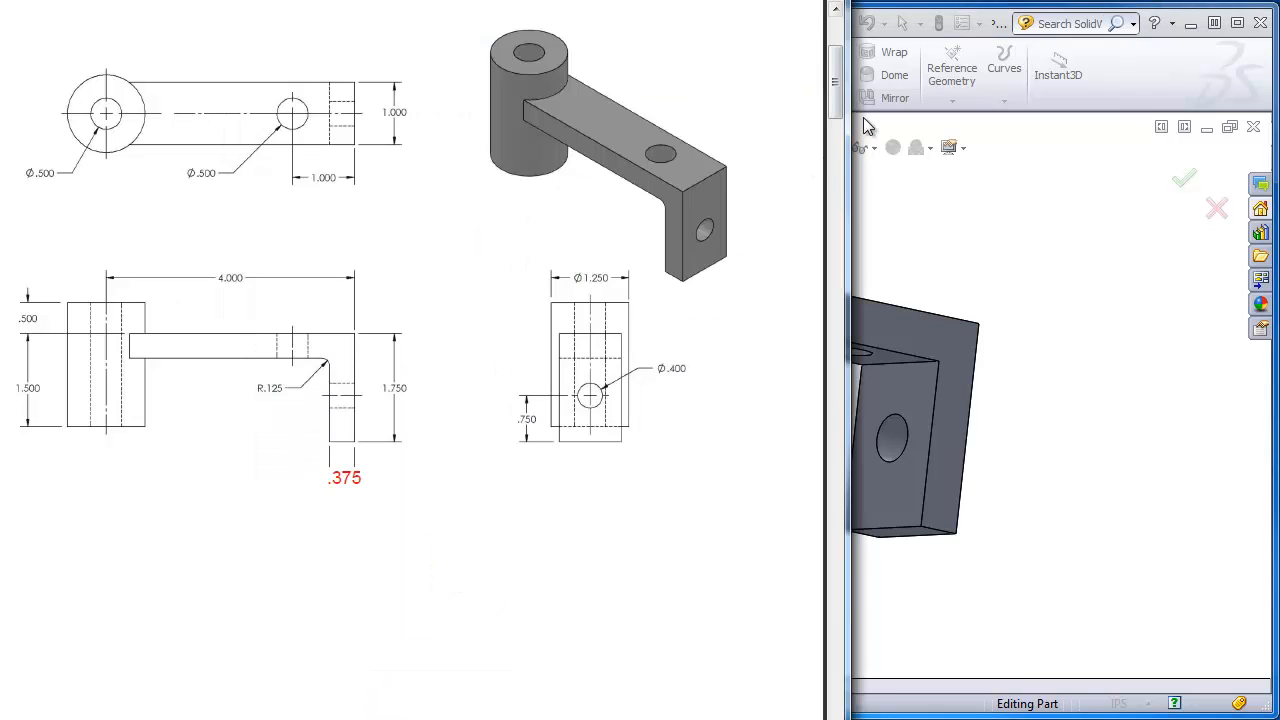
key(alt+Tab)
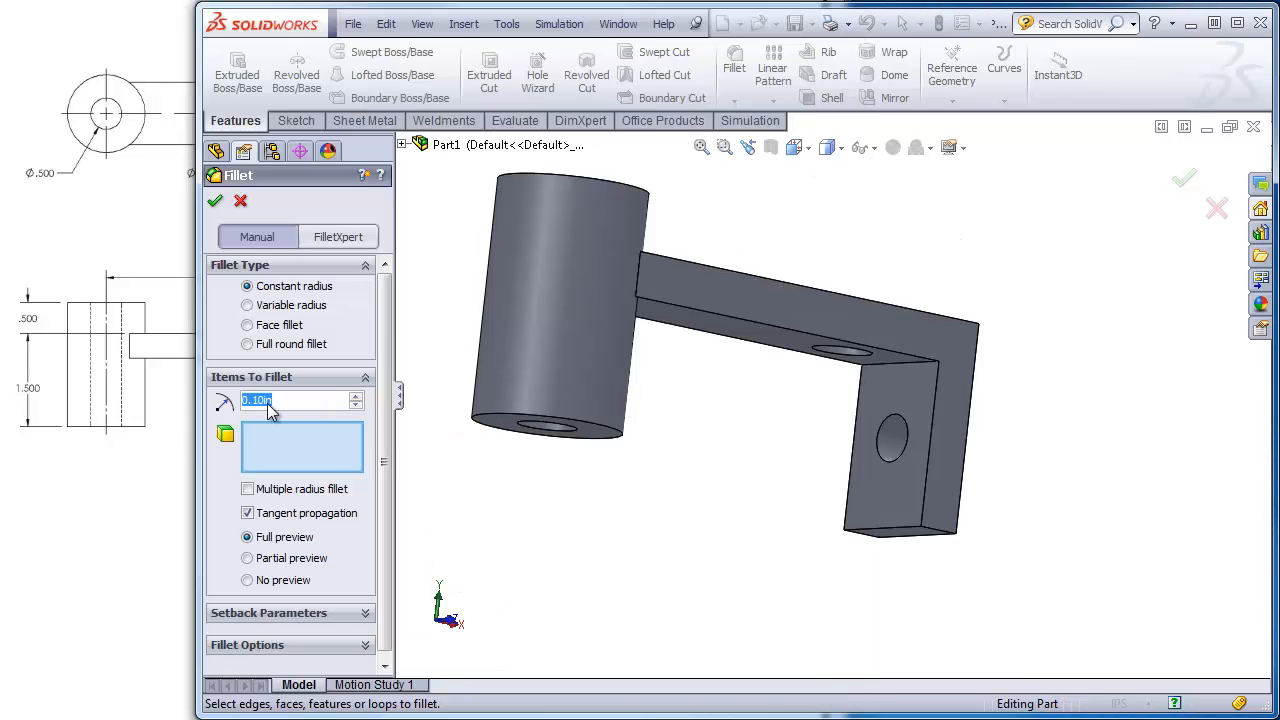
text(.125)
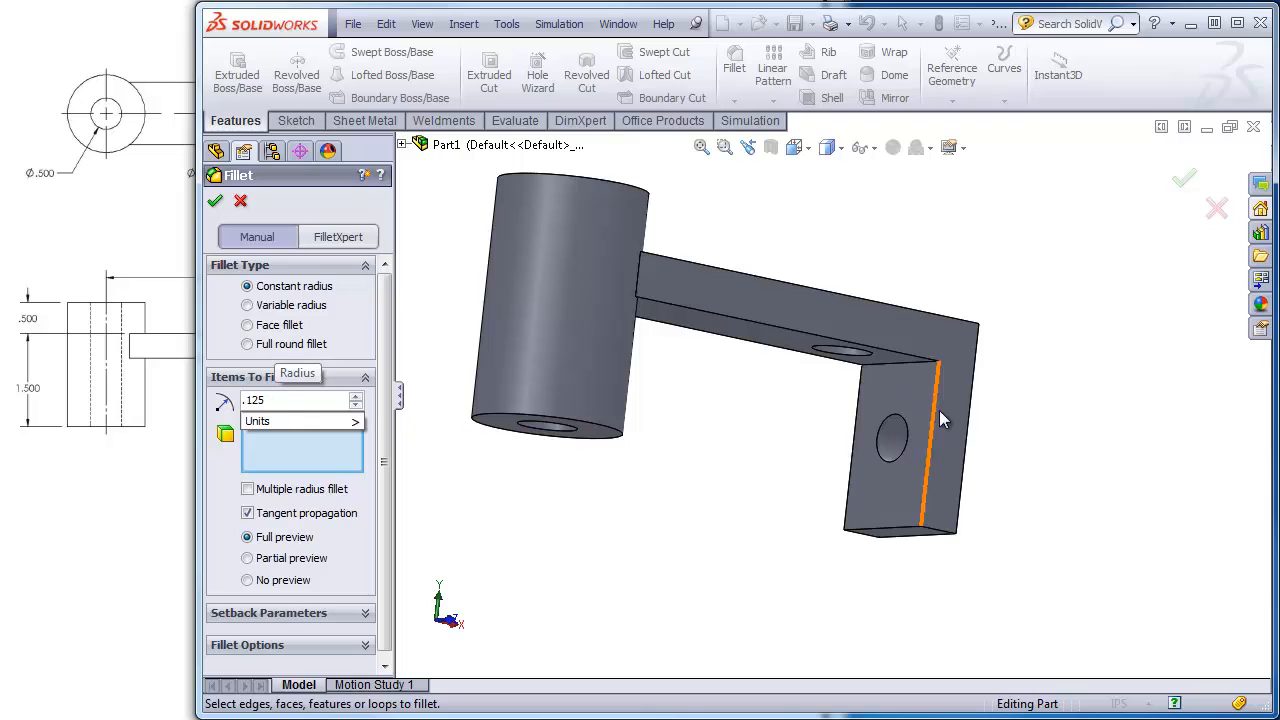
click(896, 366)
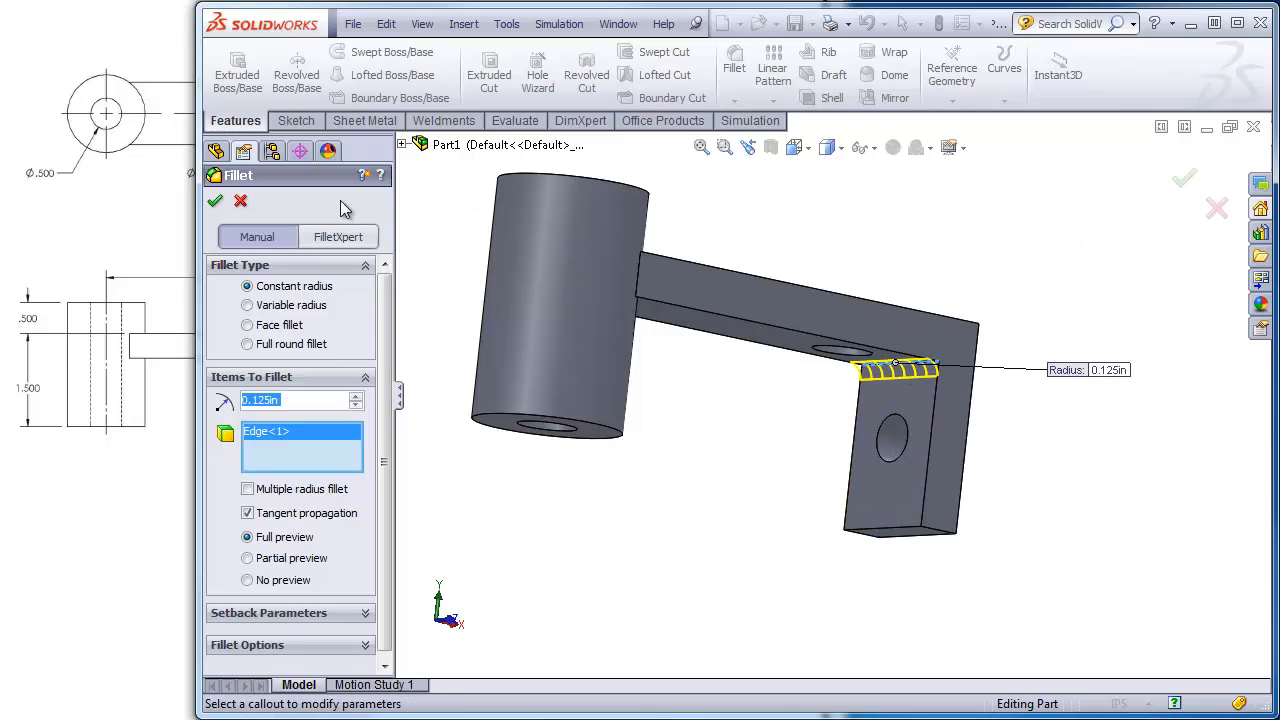
click(213, 202)
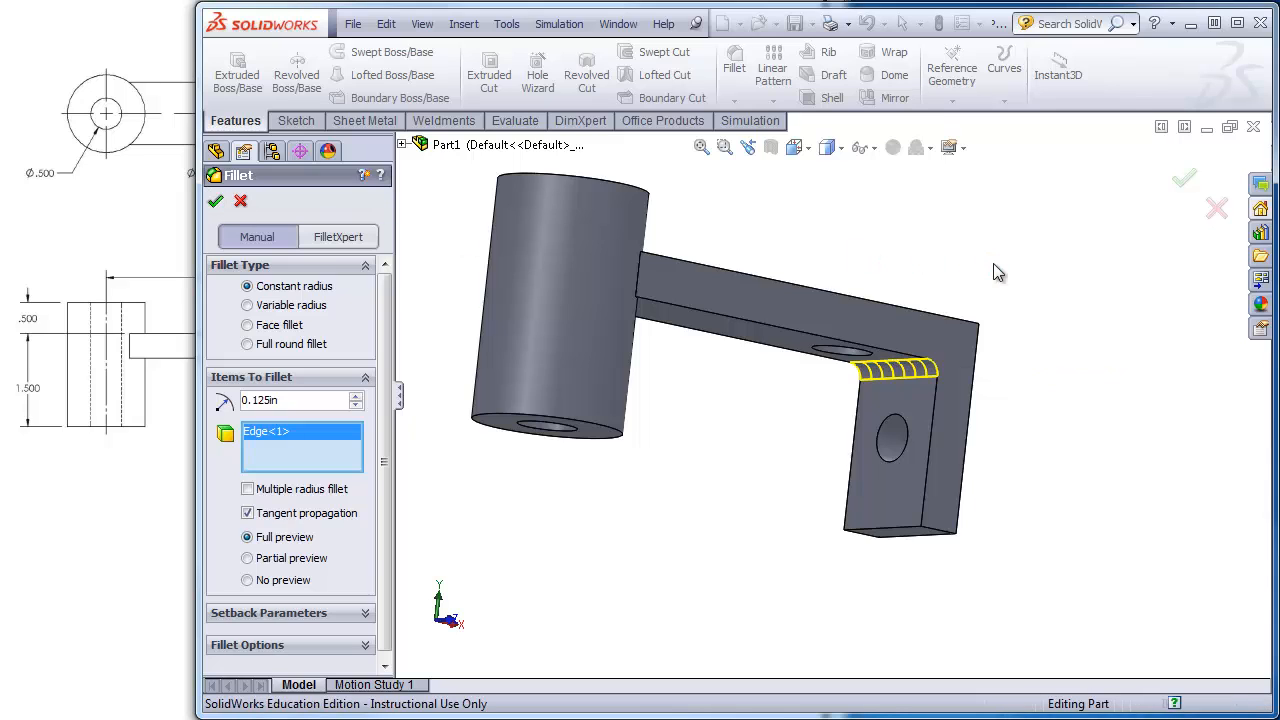
- Inspect the filleted inside corner and show the whole bracket in the isometric view
middle_drag(1036, 282, 1000, 291)
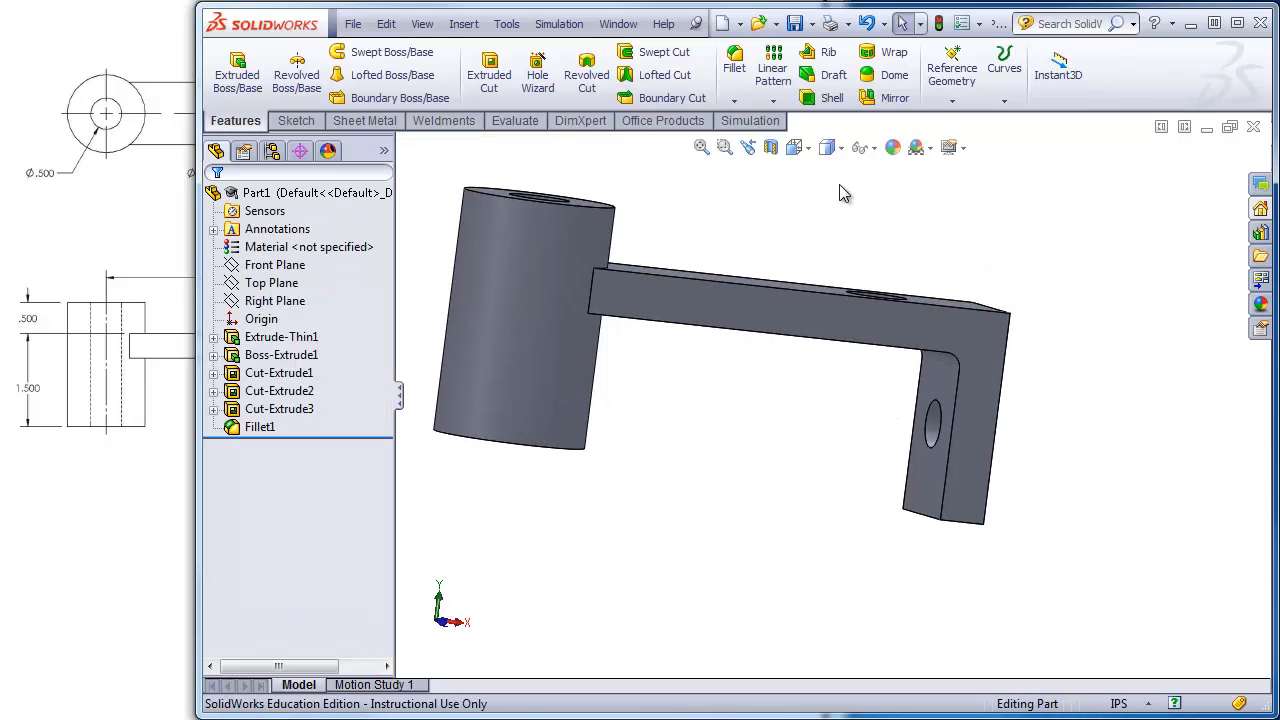
click(795, 148)
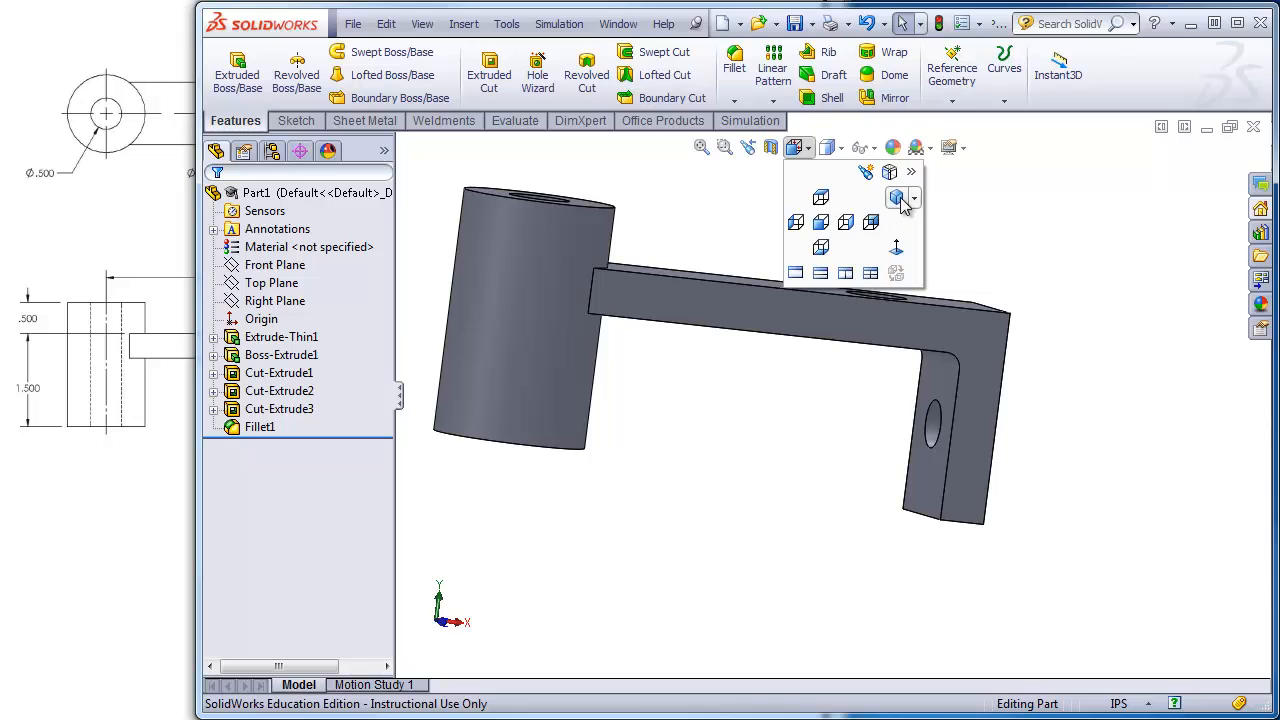
click(899, 197)
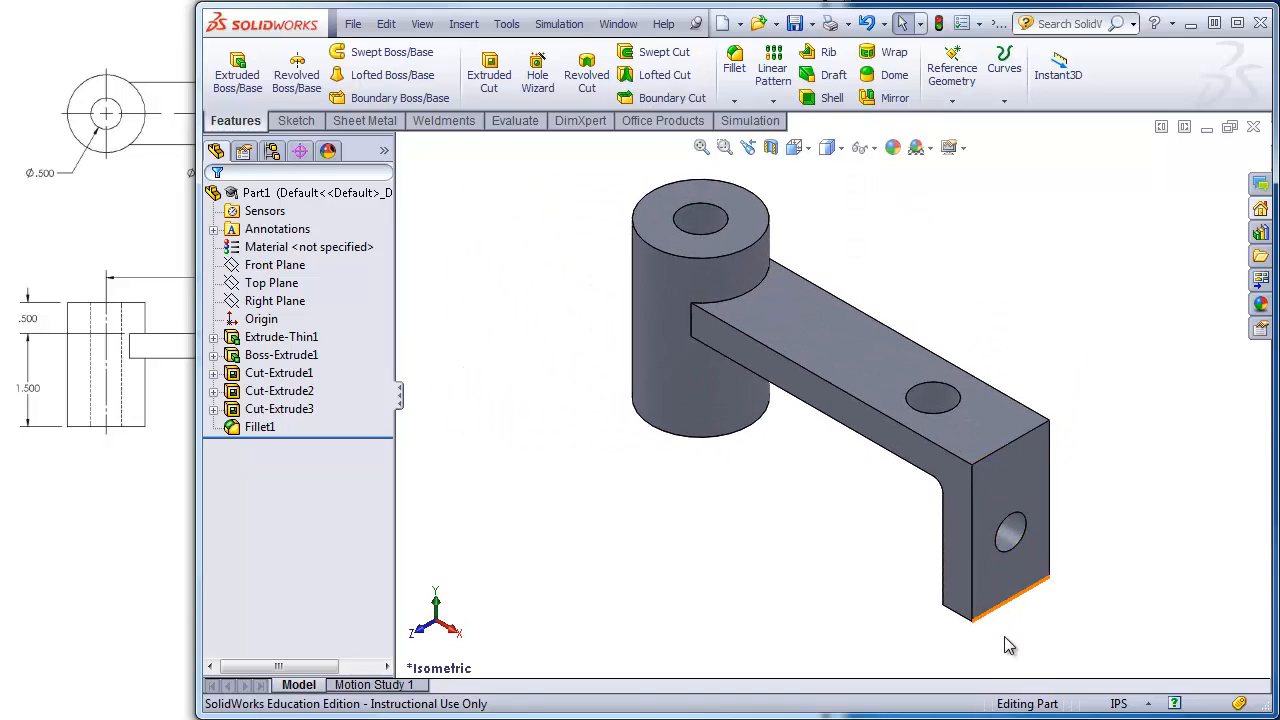